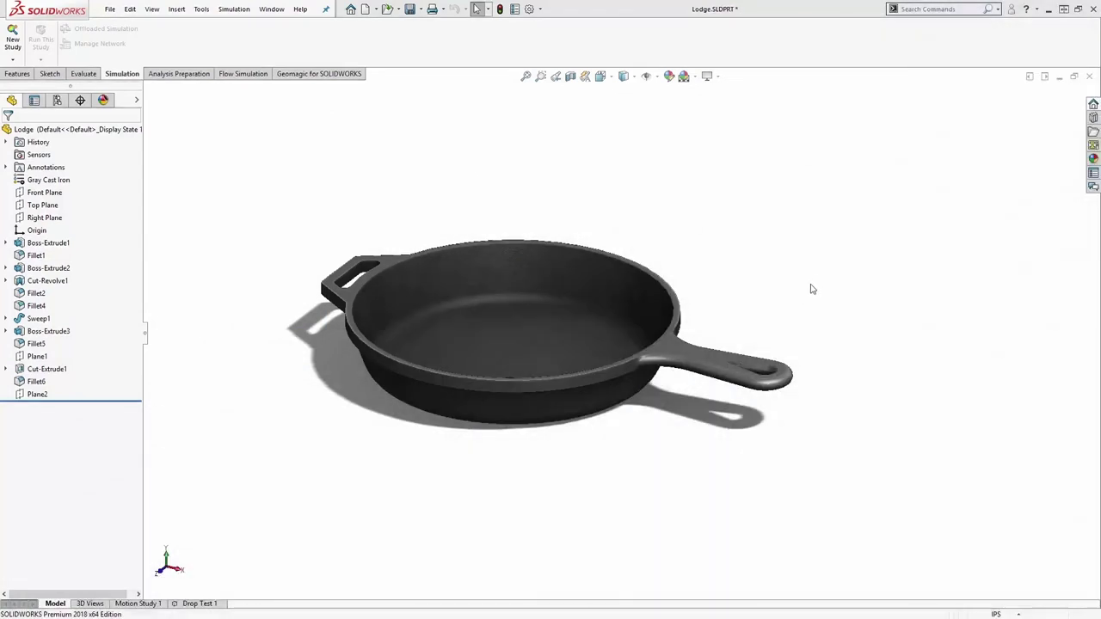
# Create a new part and set its units to IPS (inches)
pyautogui.moveTo(808, 287); pyautogui.dragTo(799, 295, button='middle')
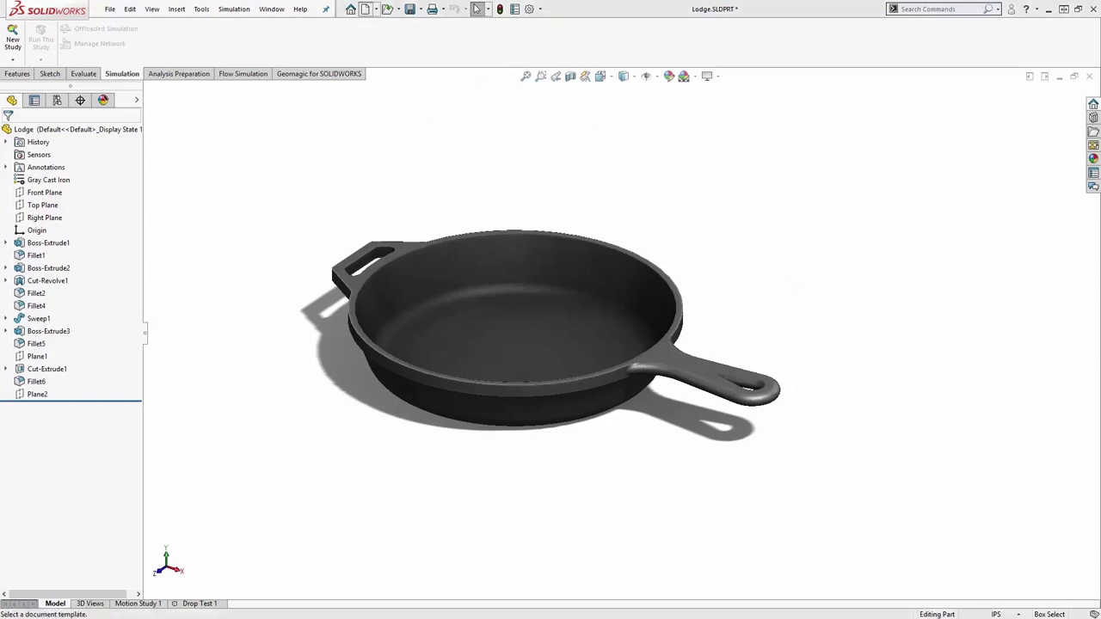
pyautogui.click(365, 8)
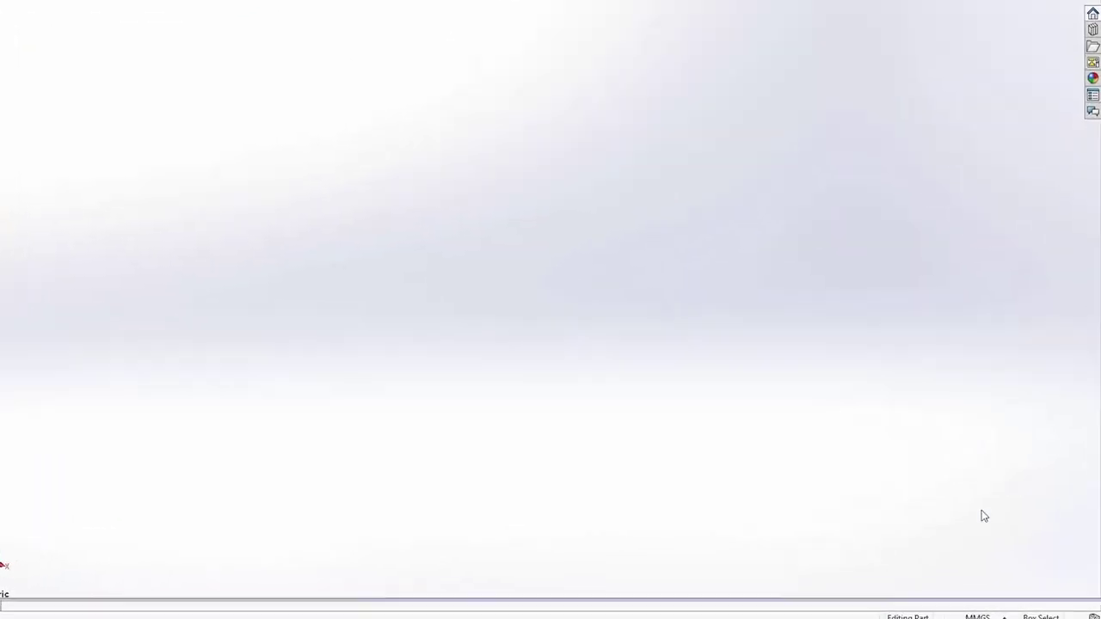
pyautogui.click(977, 616)
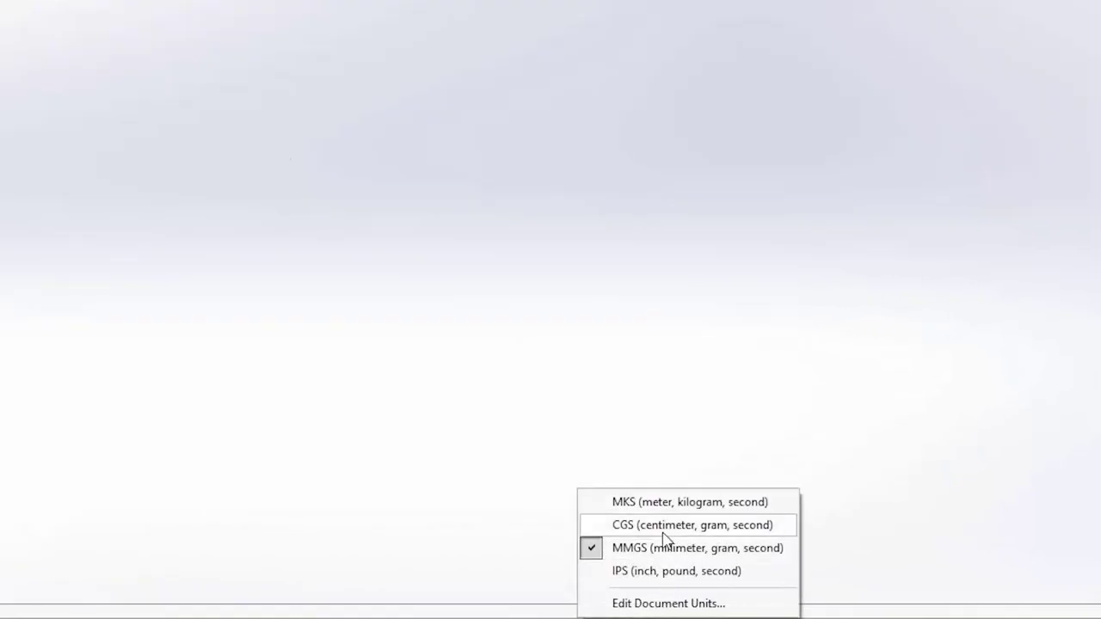
pyautogui.click(660, 571)
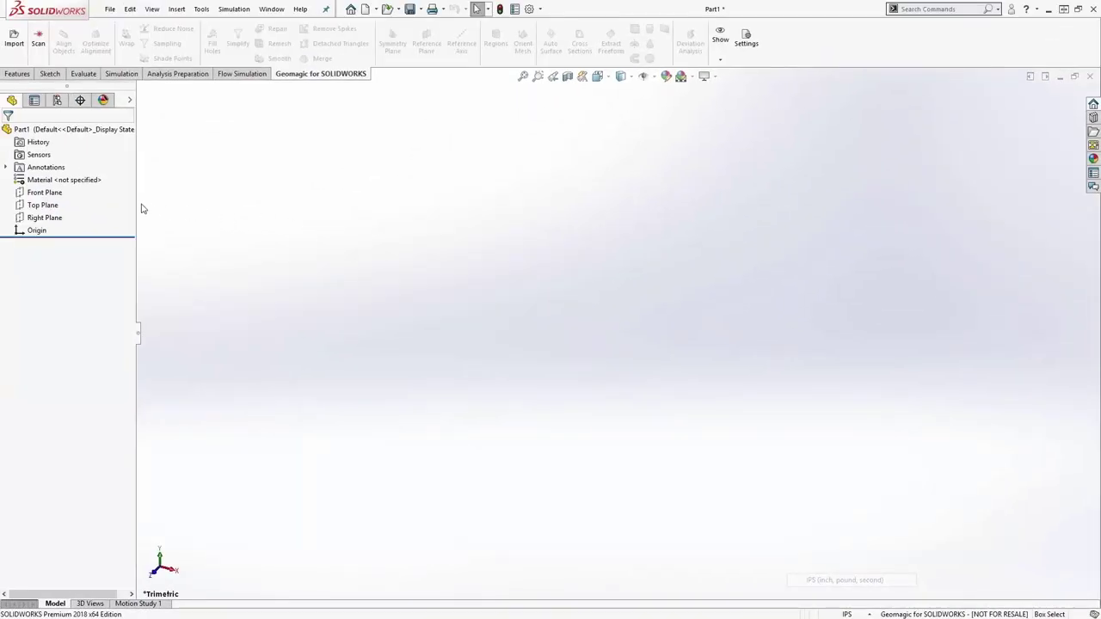
# Sketch a circle on the Top Plane centred on the origin
pyautogui.click(32, 207)
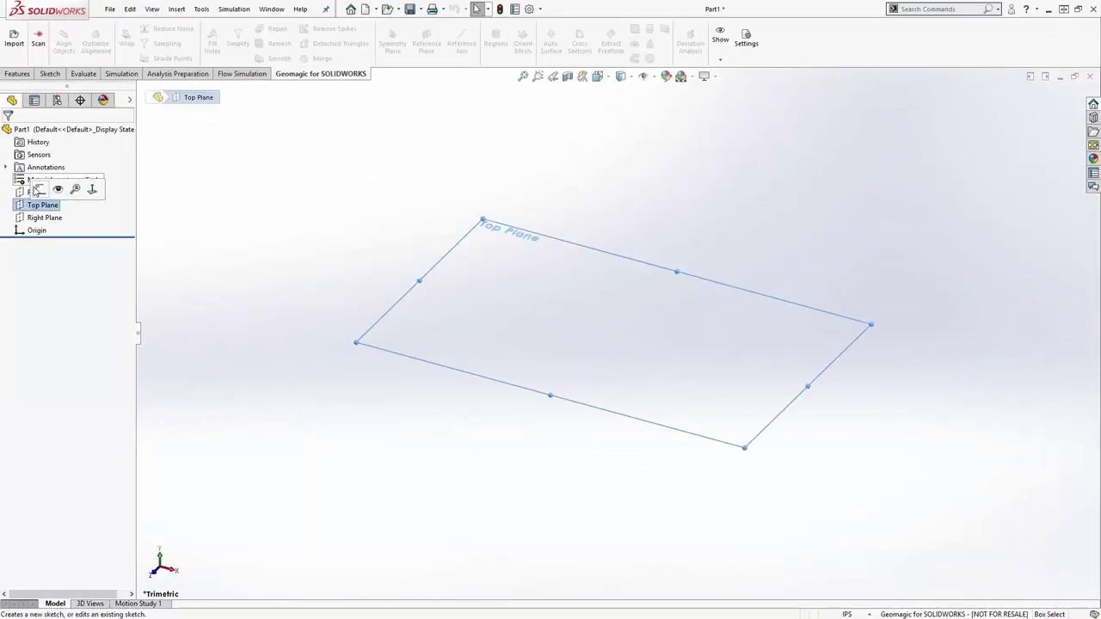
pyautogui.click(36, 188)
pyautogui.click(98, 28)
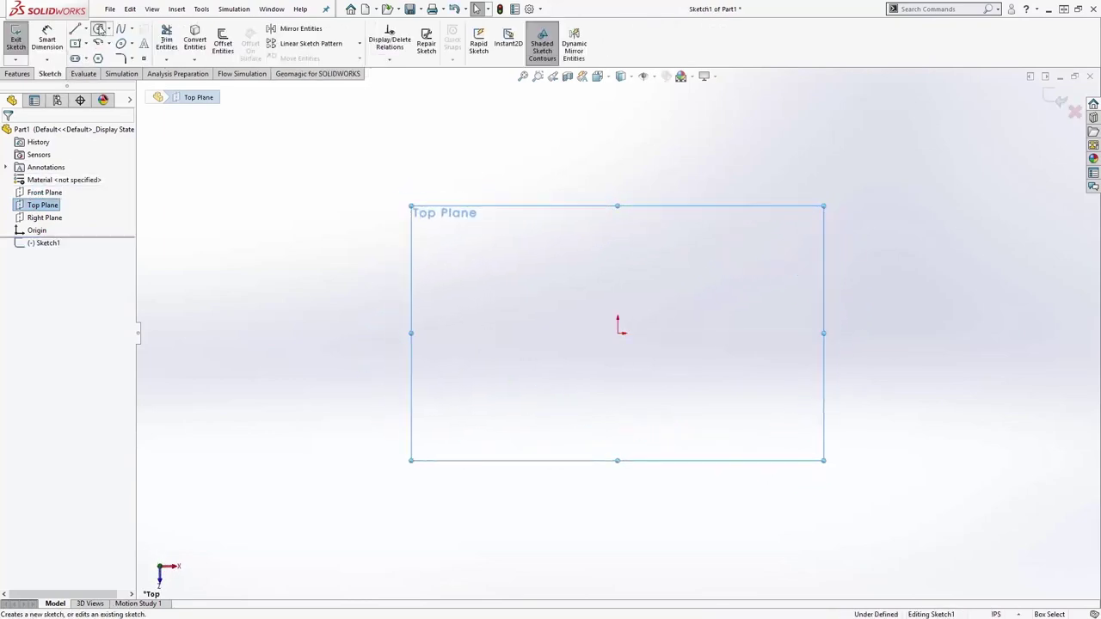
pyautogui.click(618, 334)
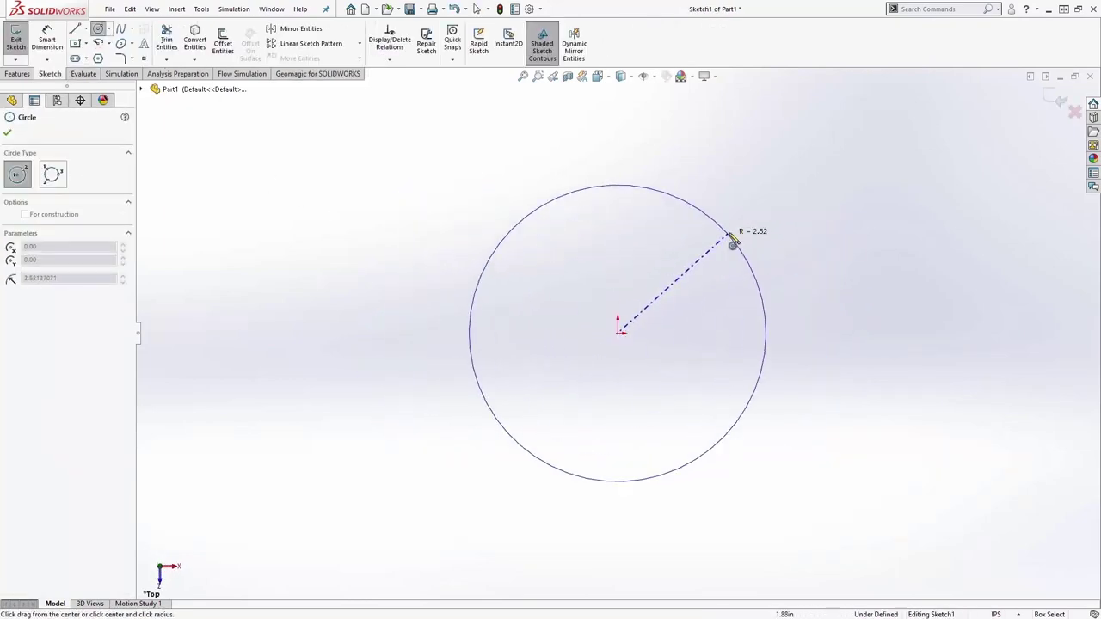
pyautogui.click(732, 241)
# Dimension the circle to a 9 in diameter
pyautogui.rightClick(732, 241)
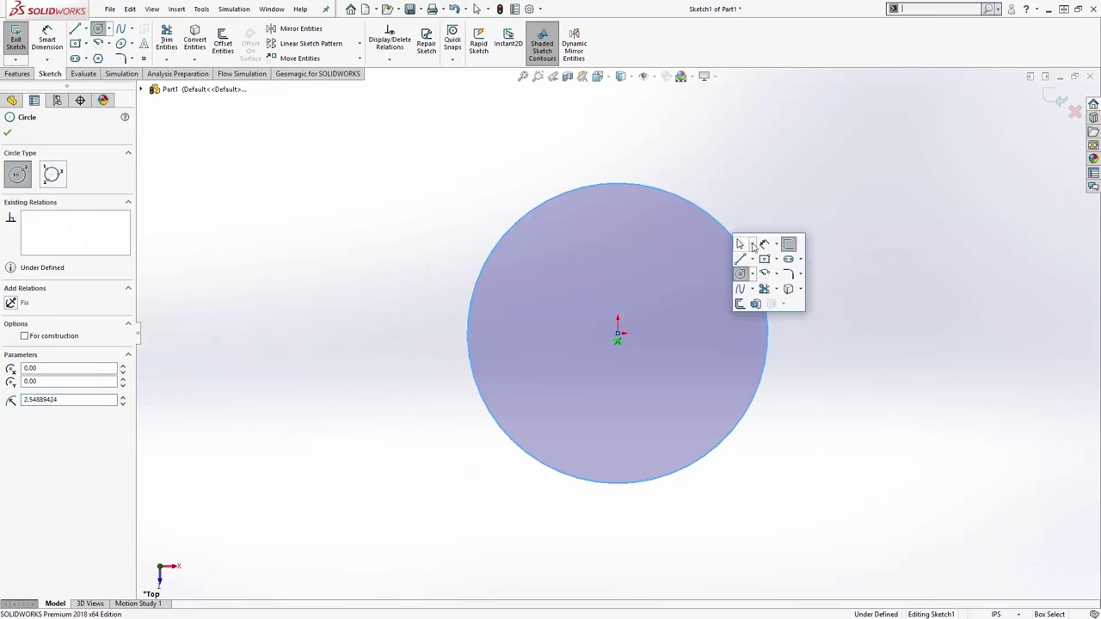
pyautogui.click(766, 255)
pyautogui.click(746, 260)
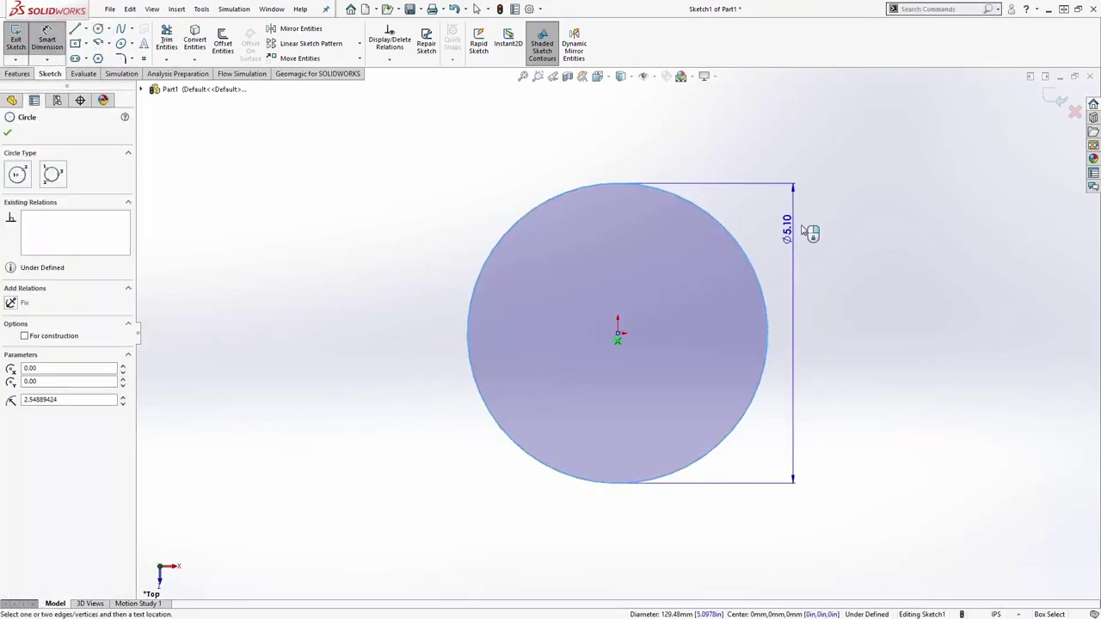
pyautogui.click(873, 139)
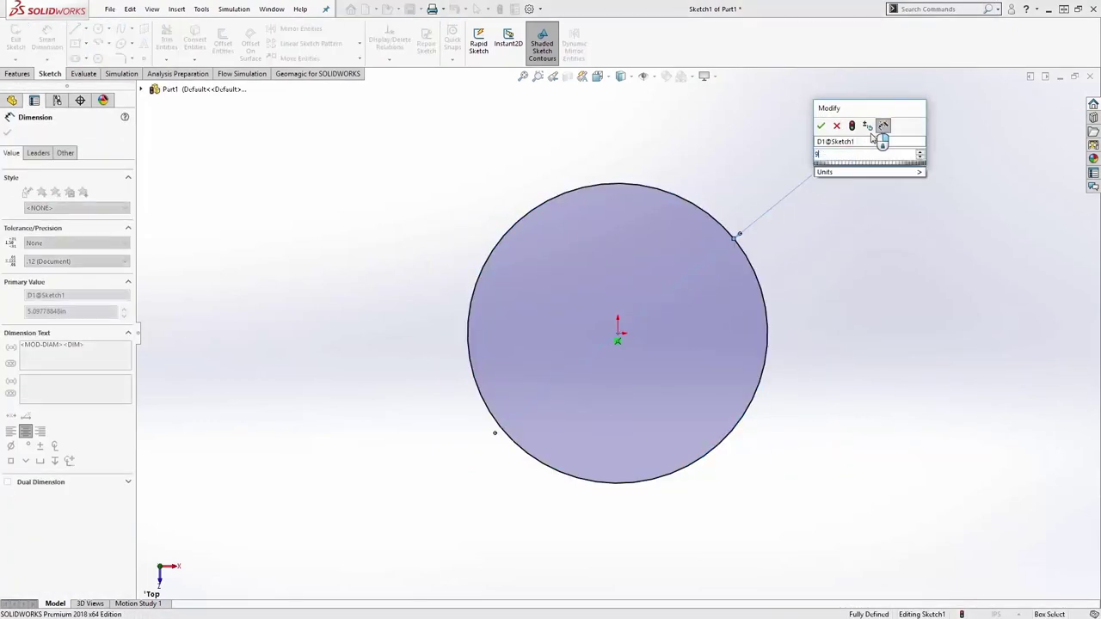
pyautogui.write('9')
pyautogui.press('Return')
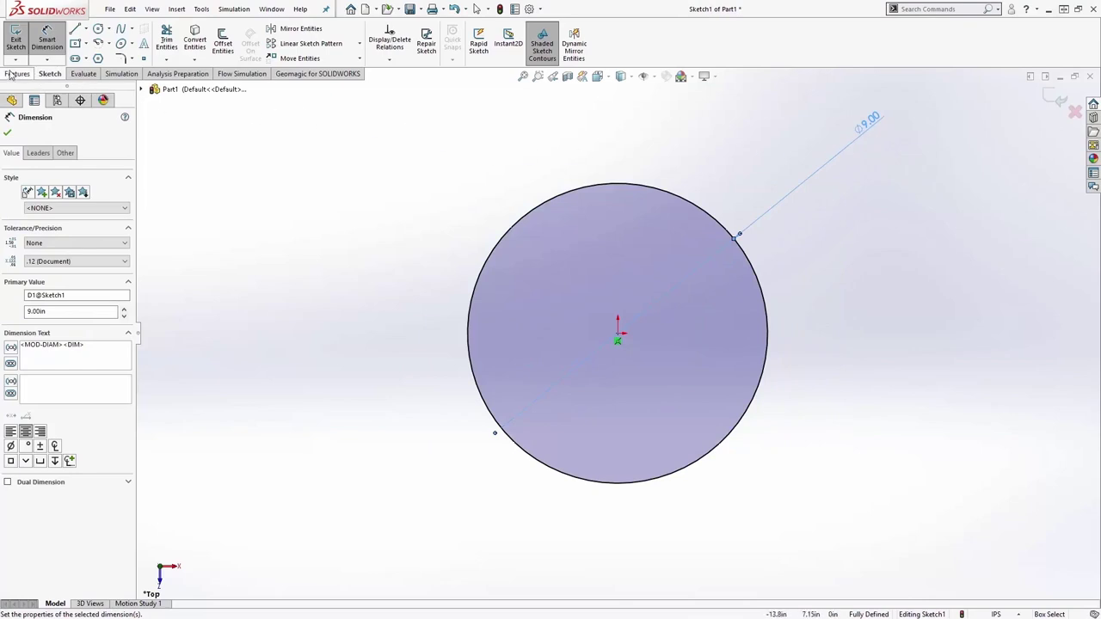
pyautogui.click(17, 74)
pyautogui.click(21, 38)
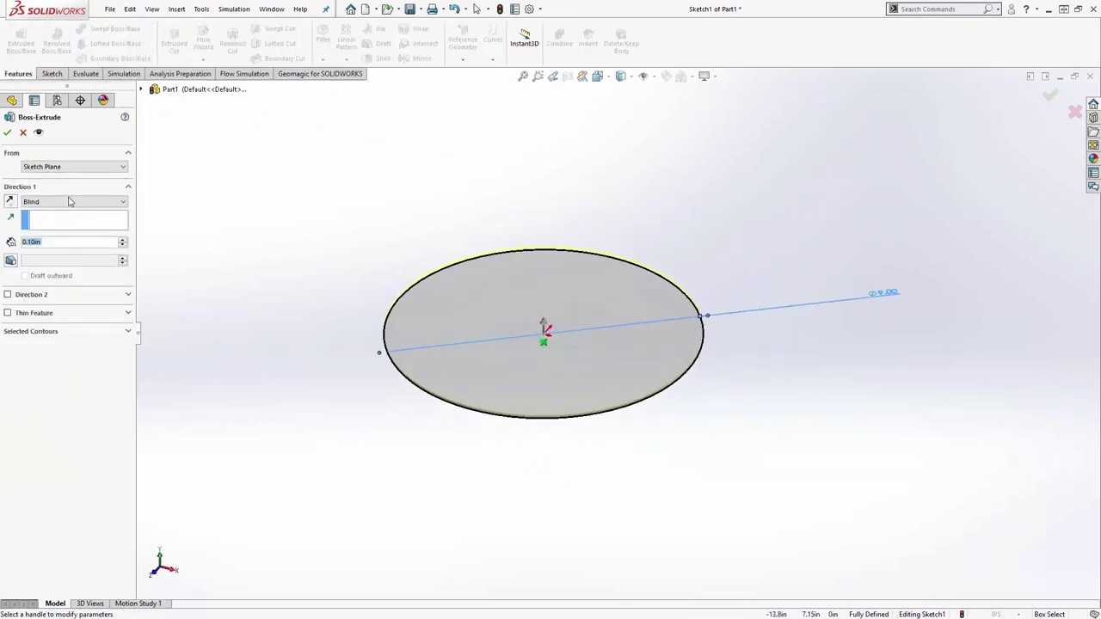
# Extrude the circle 2 in blind with a 20° outward draft
pyautogui.write('2.')
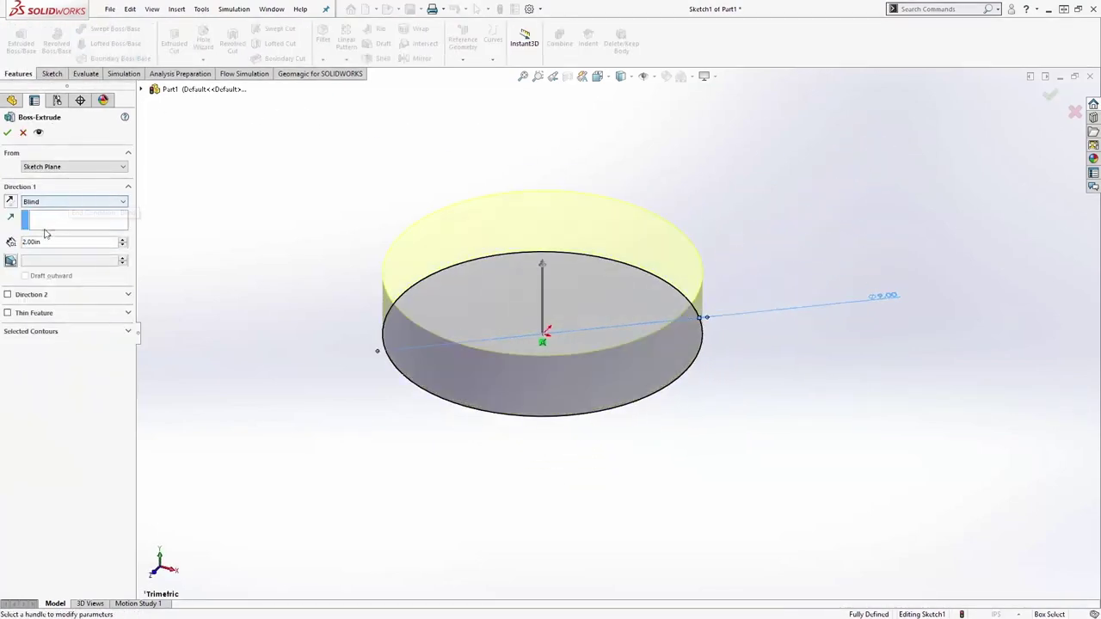
pyautogui.click(10, 261)
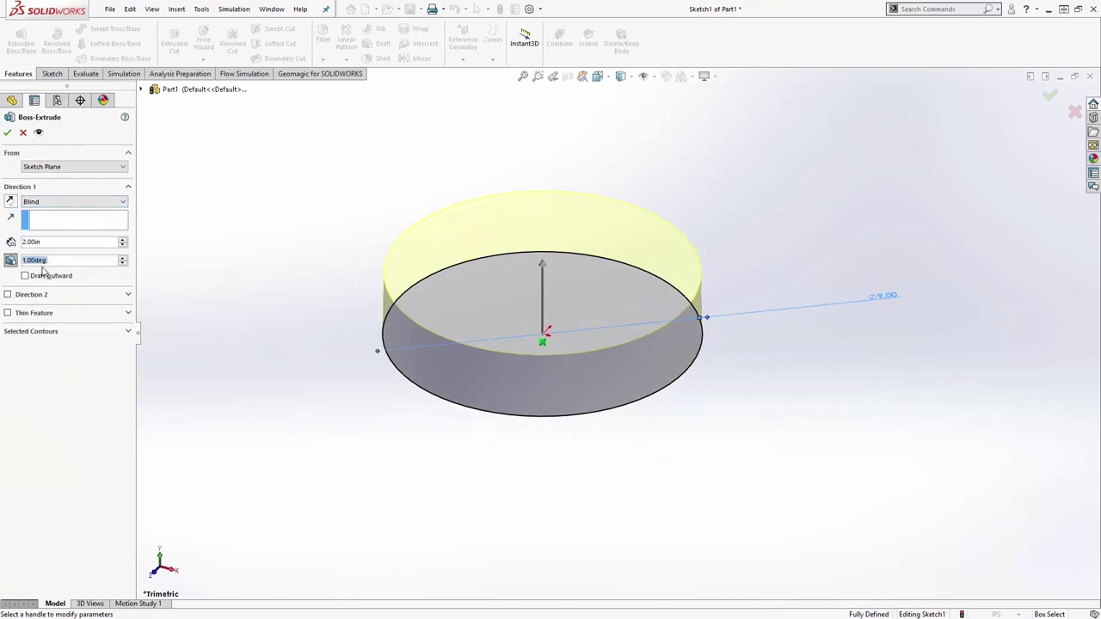
pyautogui.write('20')
pyautogui.press('Return')
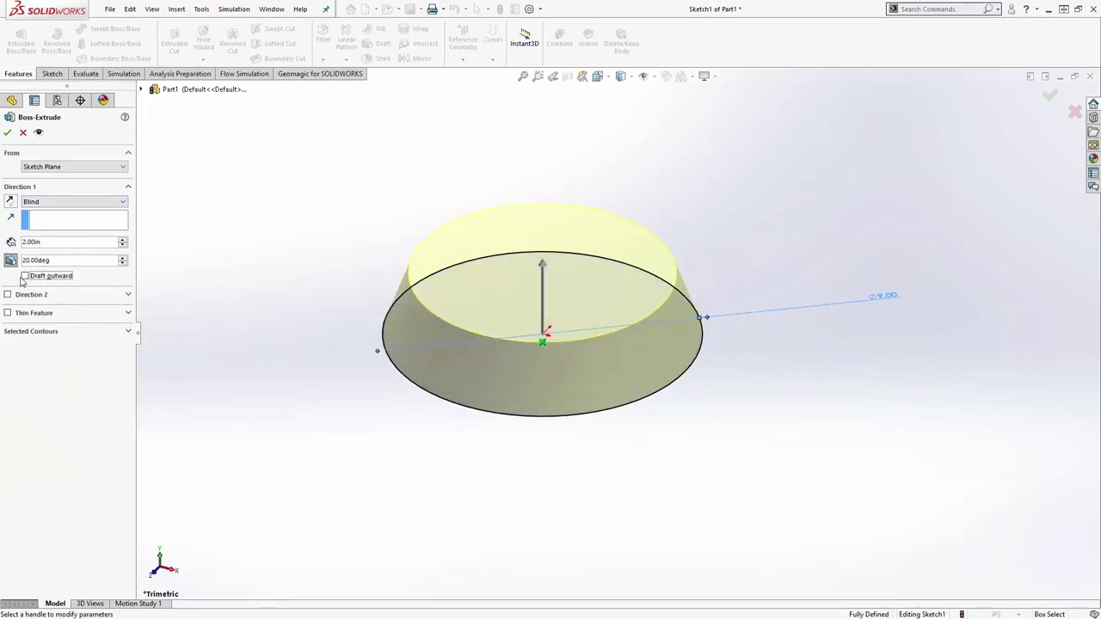
pyautogui.click(25, 276)
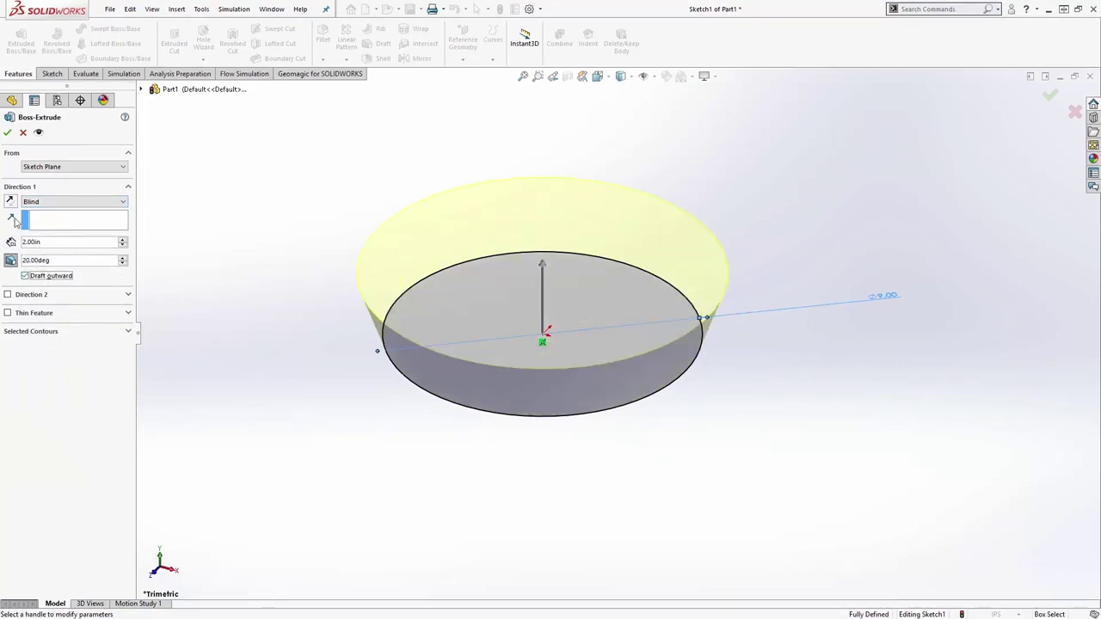
pyautogui.click(7, 133)
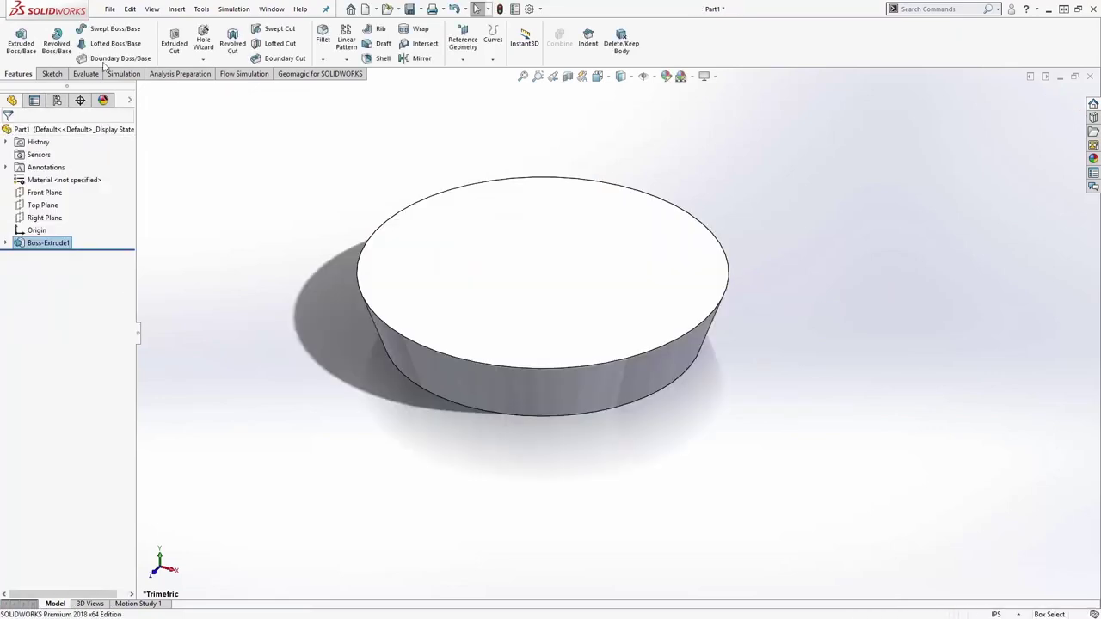
# Round the tapered disc's bottom circular edge with a 0.75 in fillet
pyautogui.click(330, 43)
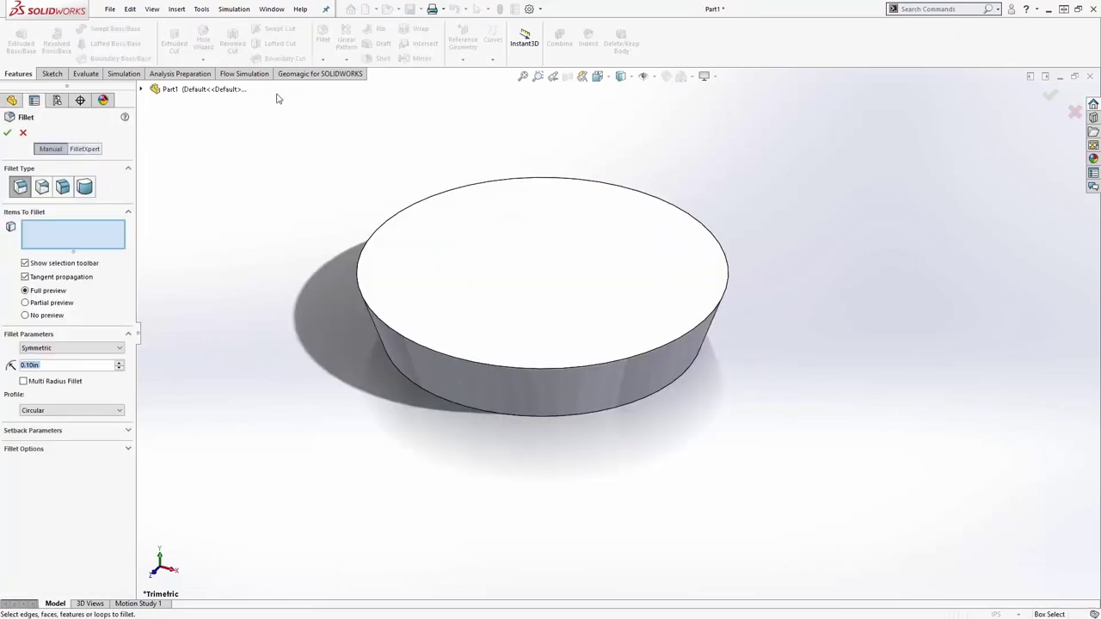
pyautogui.click(448, 407)
pyautogui.write('0.75')
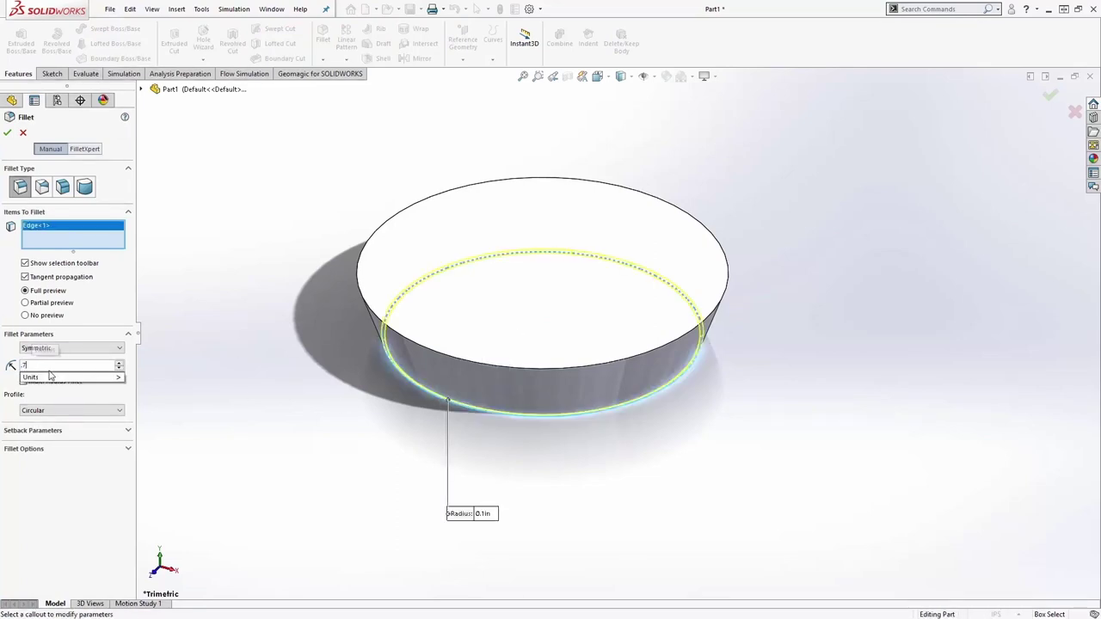
pyautogui.press('Return')
pyautogui.moveTo(325, 480); pyautogui.dragTo(300, 375, button='middle')
pyautogui.click(7, 133)
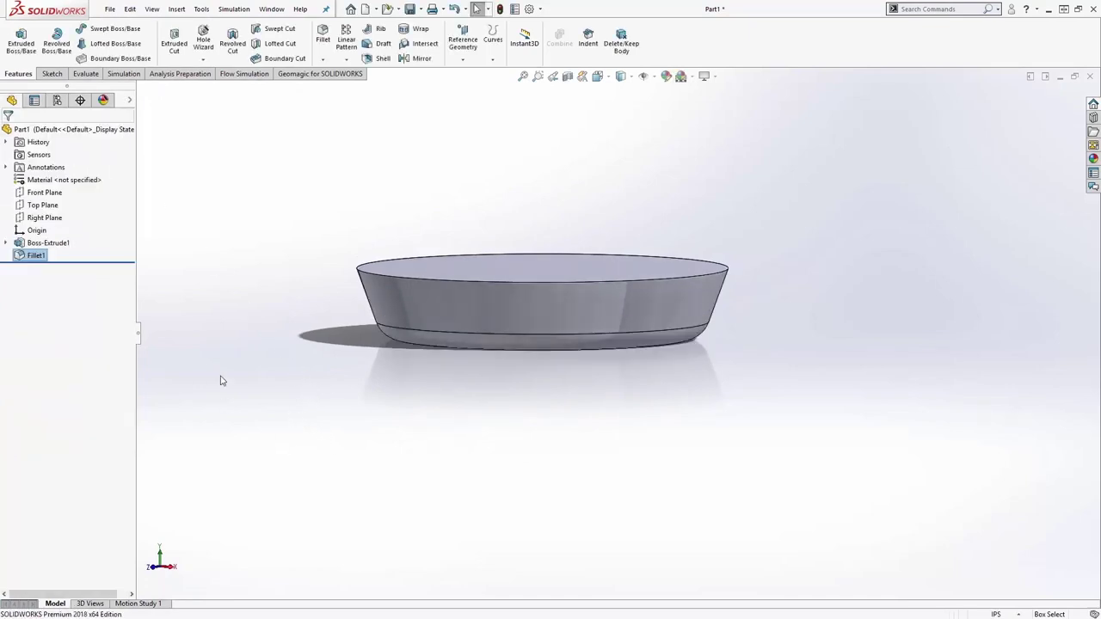
# Sketch on the Front Plane, offsetting the slanted, rounded and bottom edges by 0.20 in
pyautogui.click(45, 193)
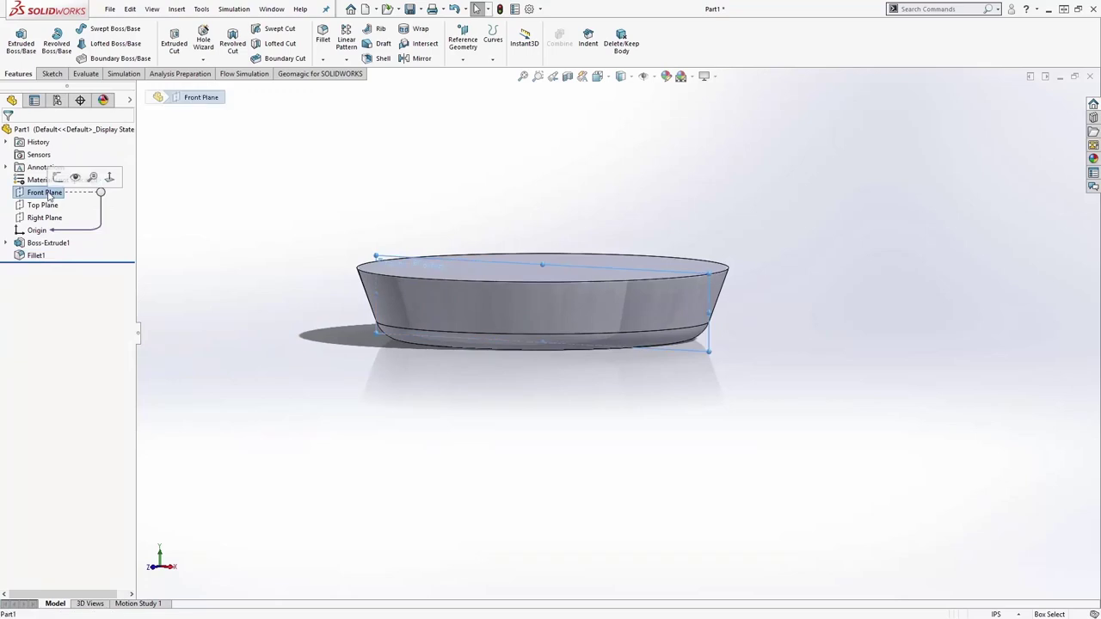
pyautogui.click(79, 180)
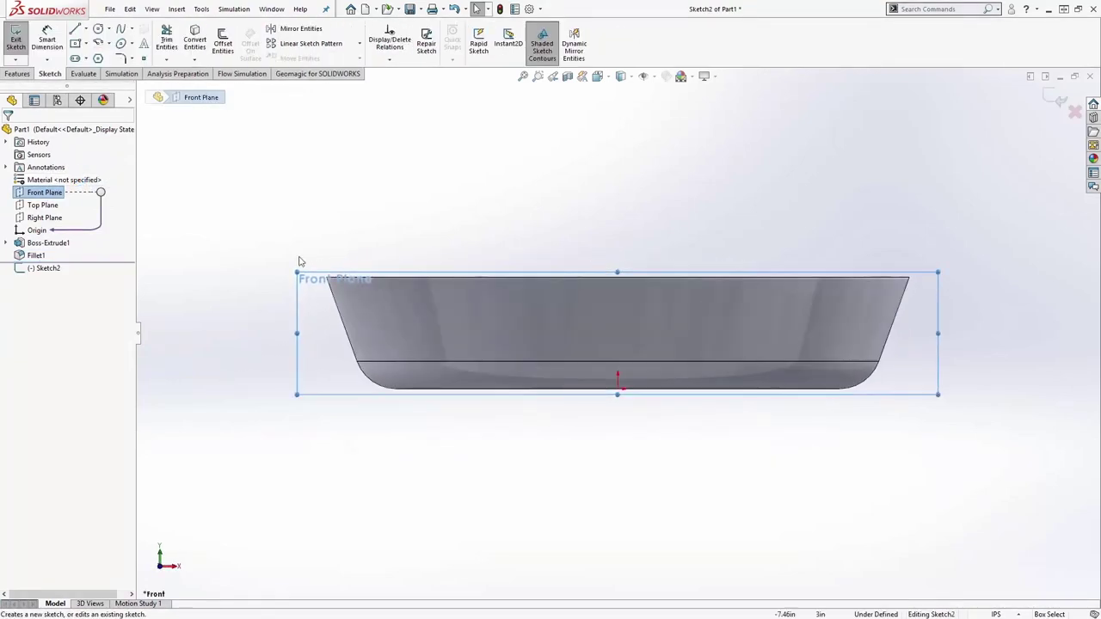
pyautogui.click(249, 295)
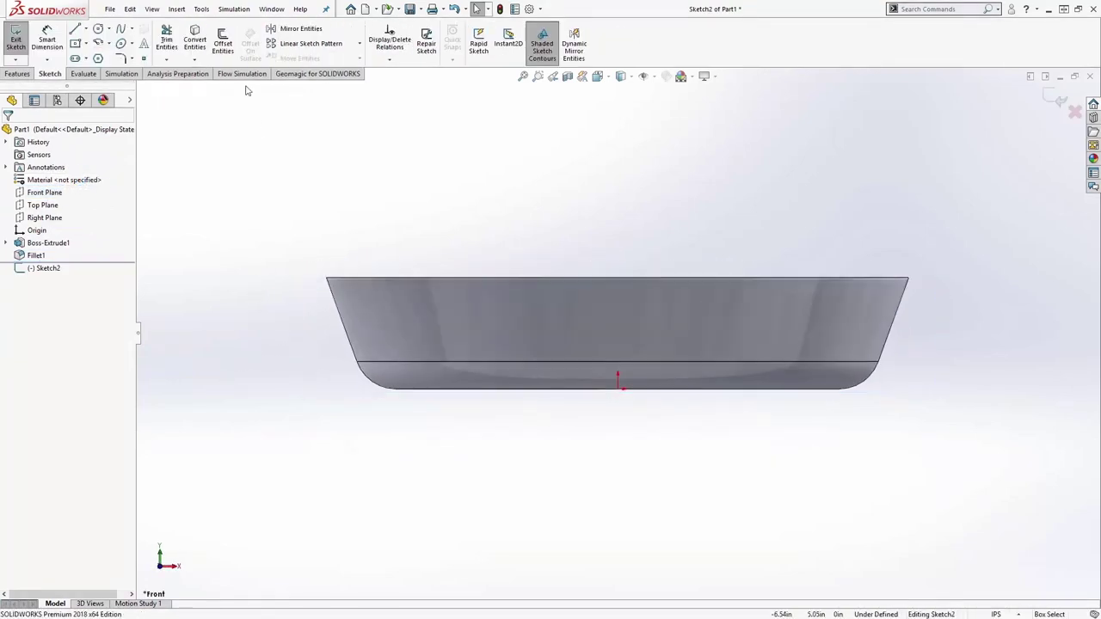
pyautogui.click(223, 43)
pyautogui.click(350, 347)
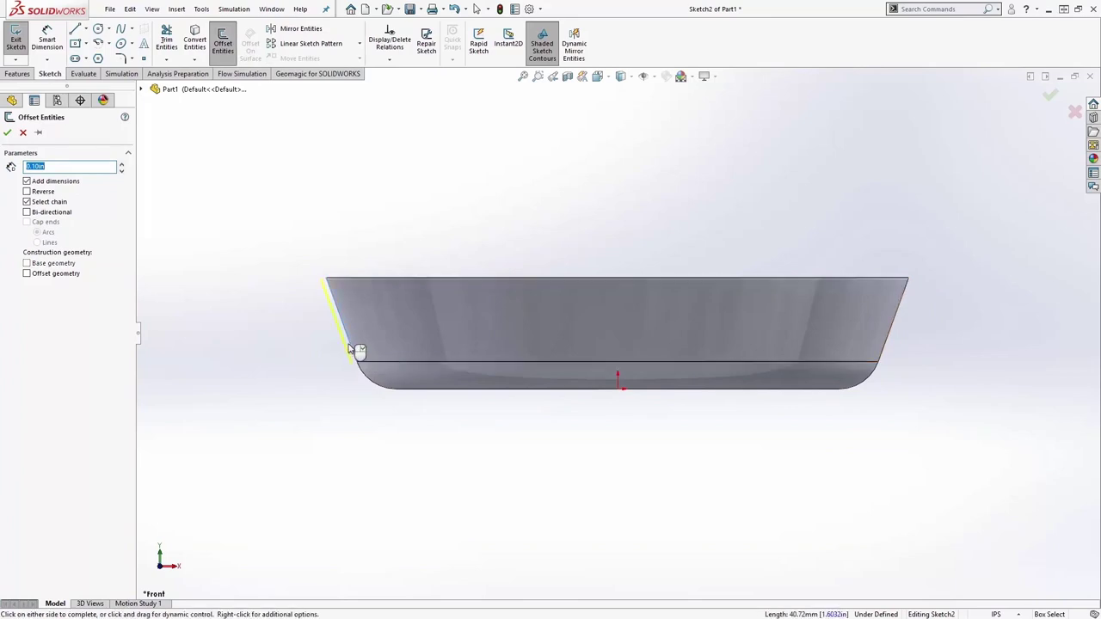
pyautogui.click(373, 387)
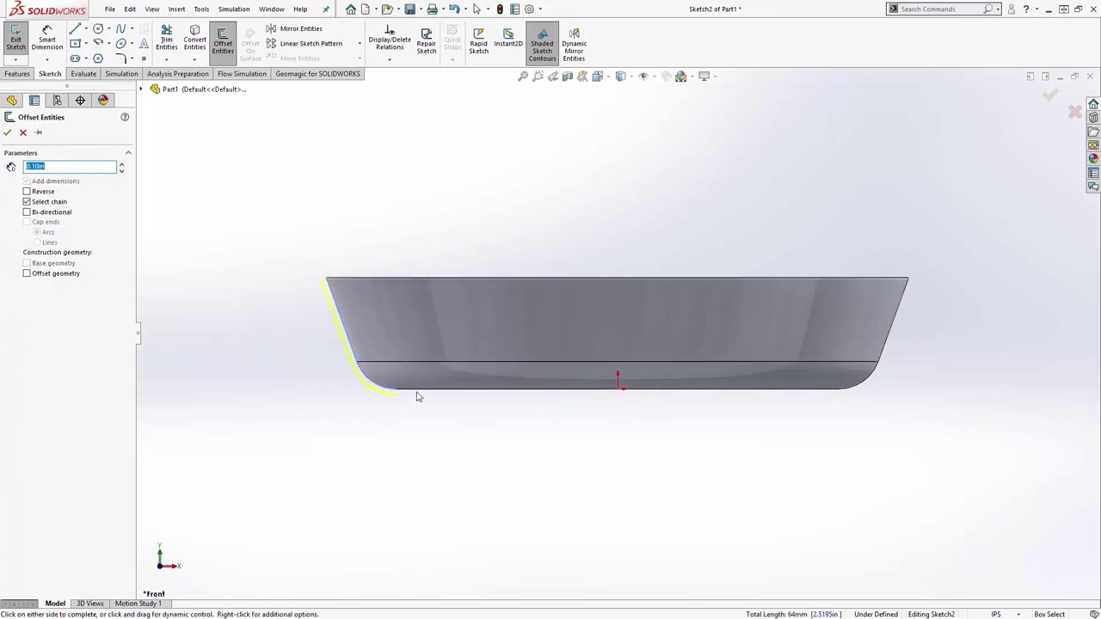
pyautogui.click(420, 391)
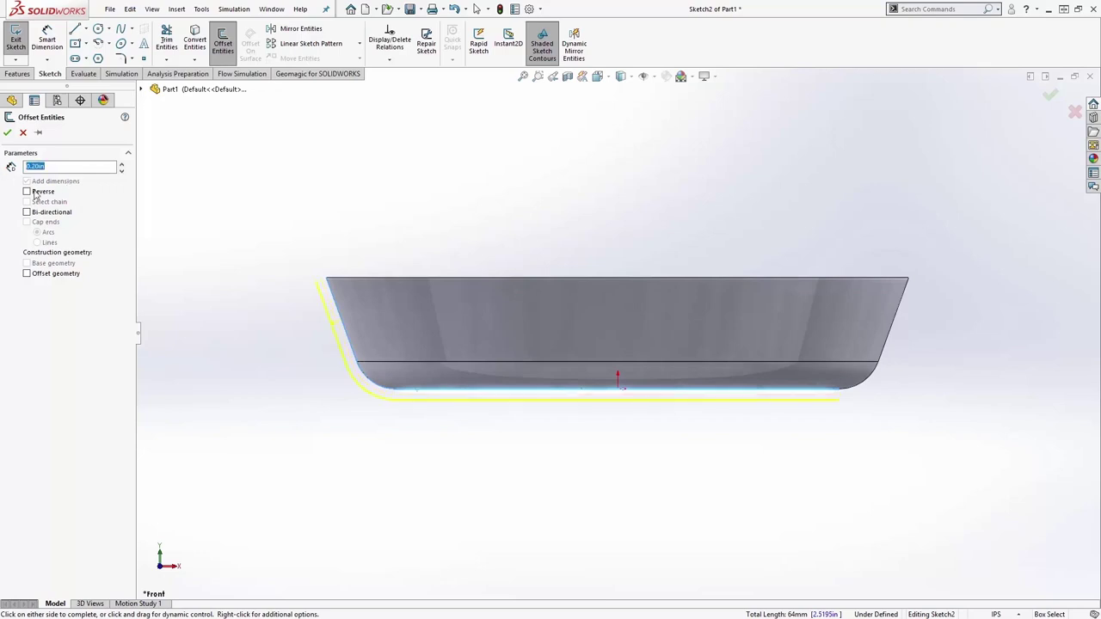
pyautogui.click(12, 132)
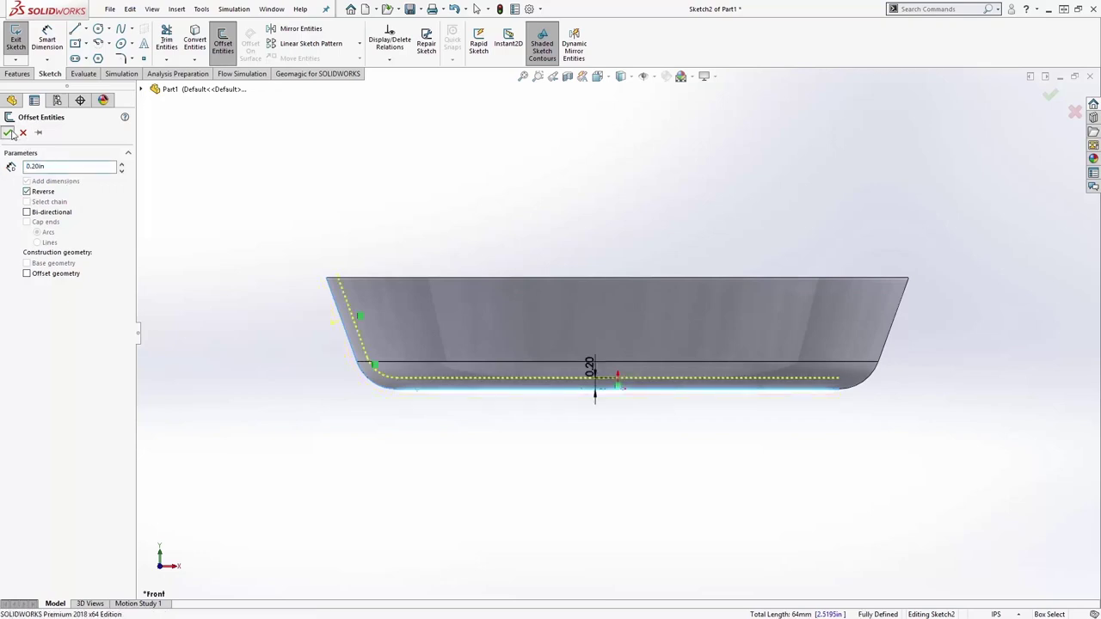
# Draw a vertical centerline from the part's bottom centre up past its top
pyautogui.click(86, 28)
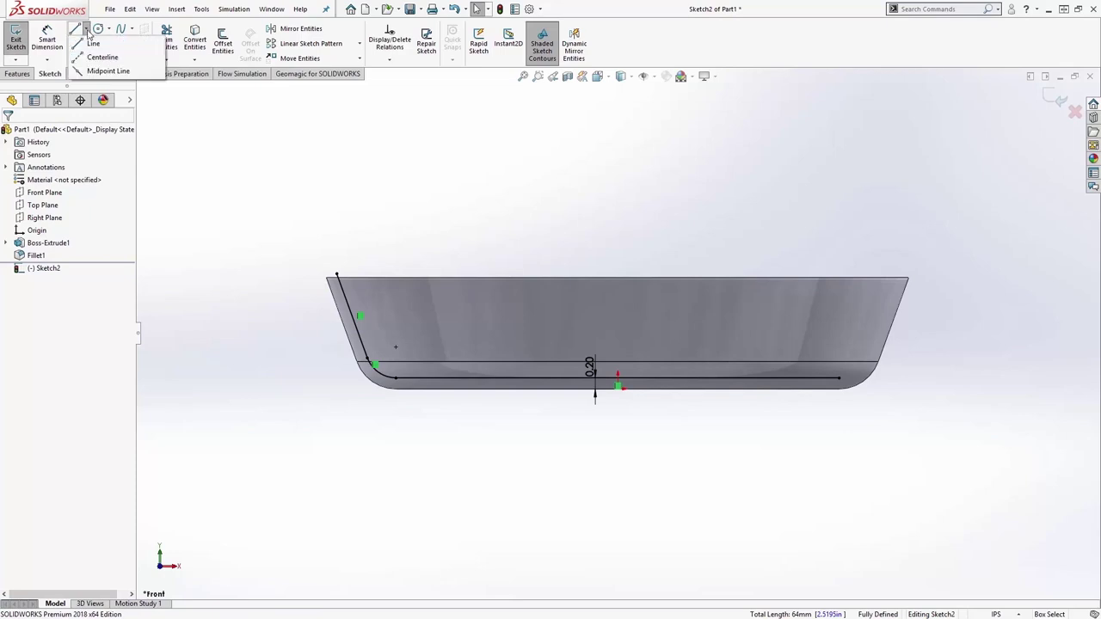
pyautogui.click(102, 50)
pyautogui.click(617, 386)
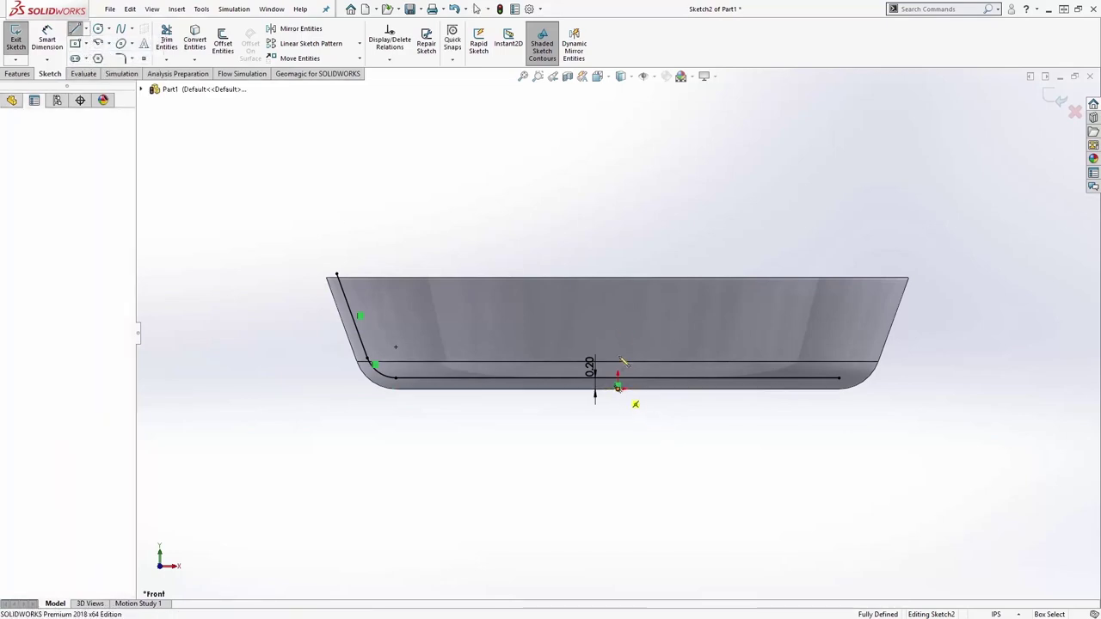
pyautogui.click(618, 227)
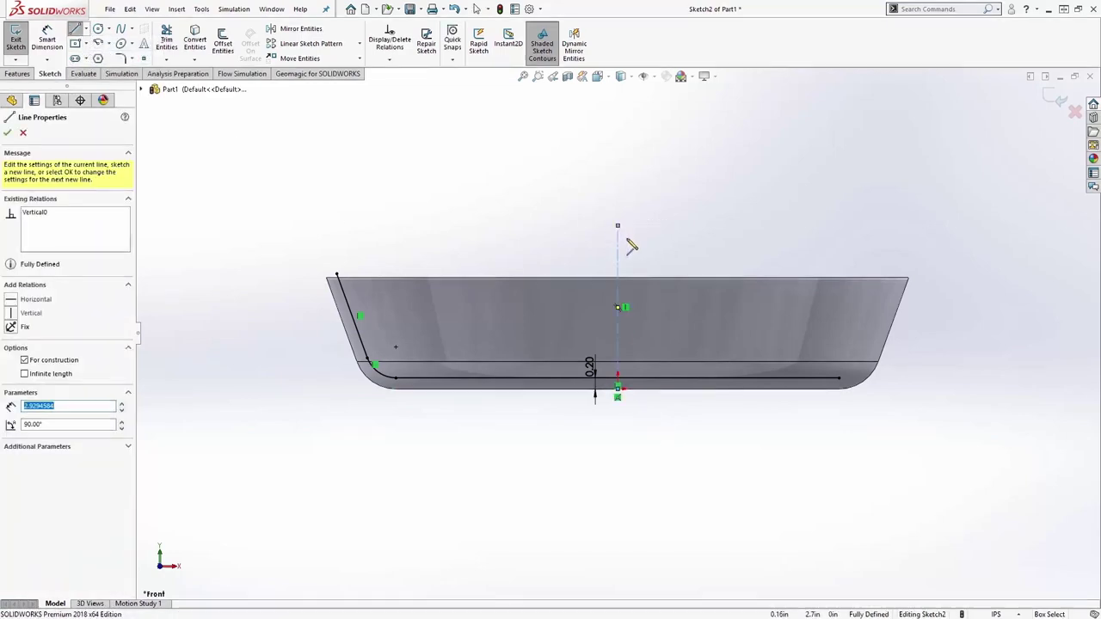
pyautogui.press('Escape')
# Close the profile with a vertical line up the centerline and a line to the top-left corner
pyautogui.click(618, 379)
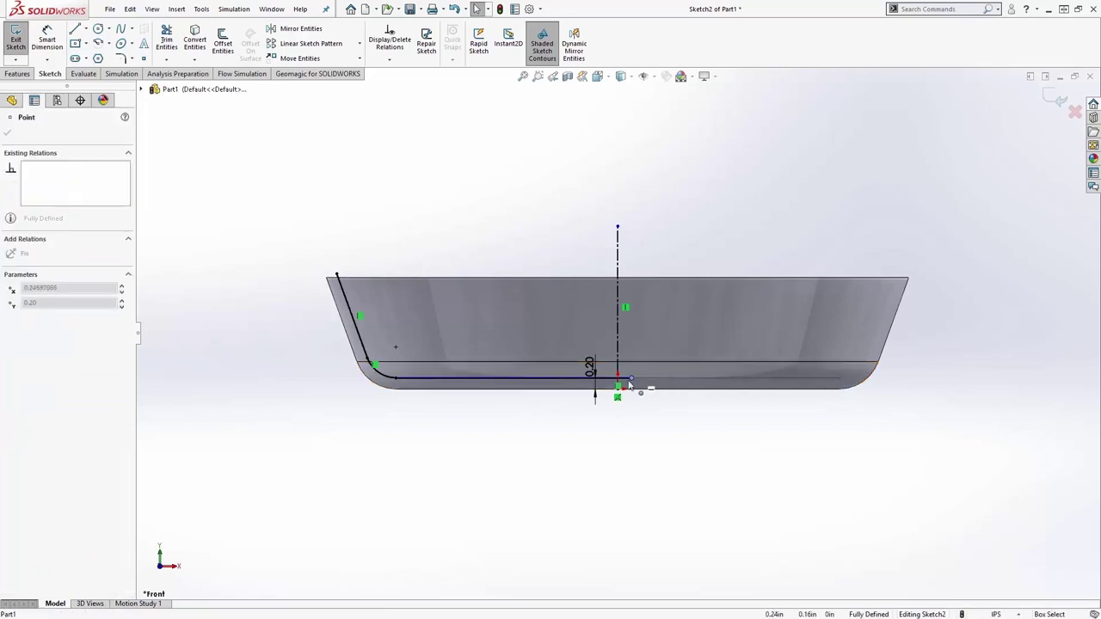
pyautogui.press('s')
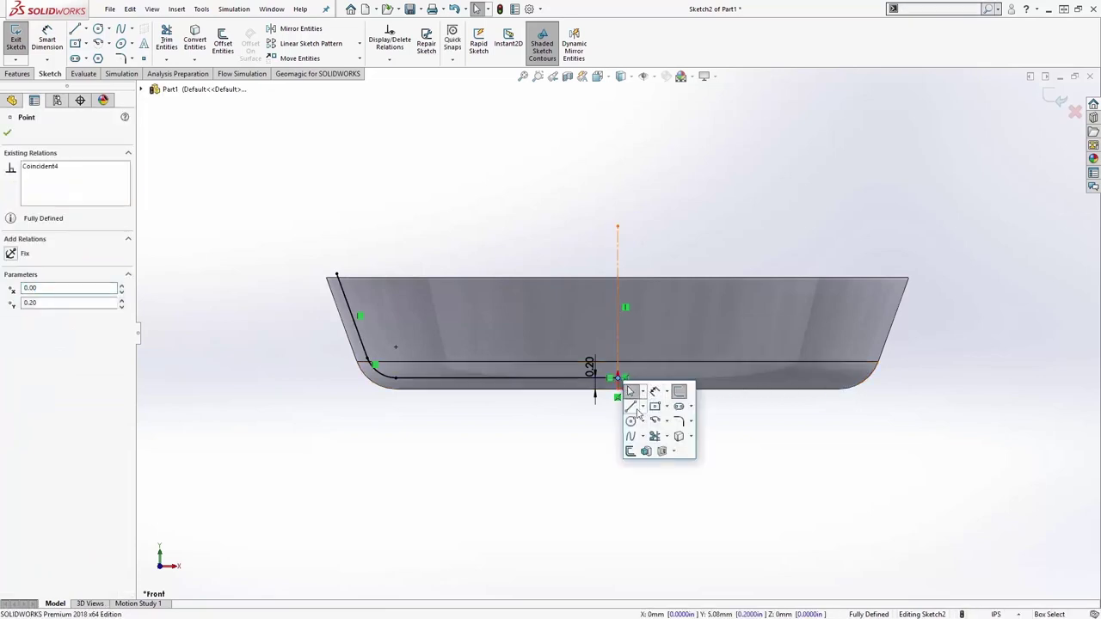
pyautogui.click(632, 408)
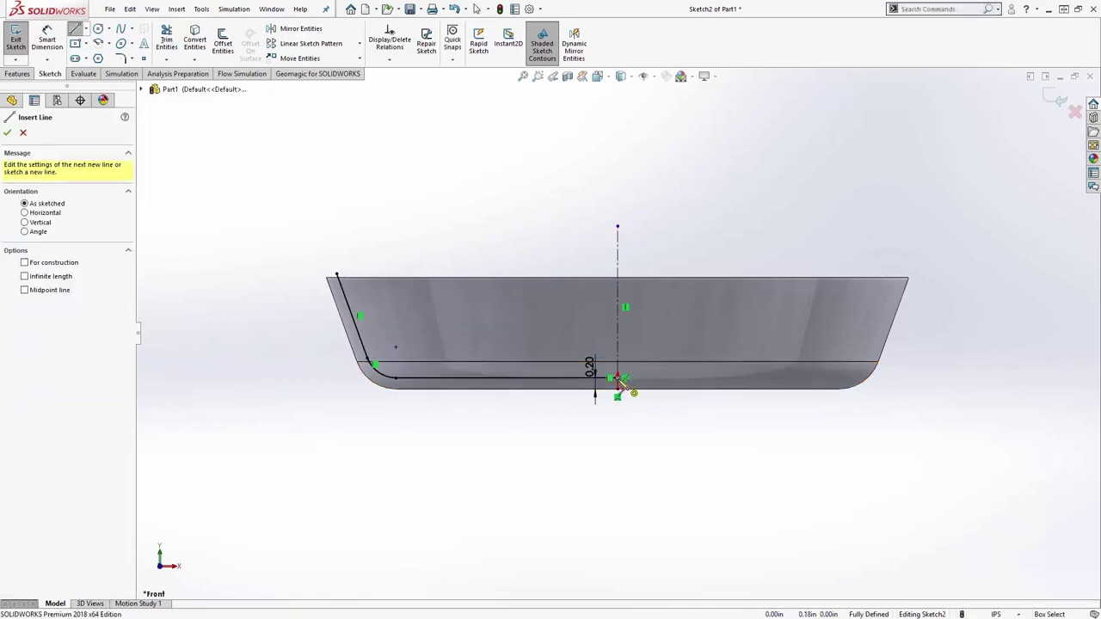
pyautogui.click(618, 379)
pyautogui.click(617, 273)
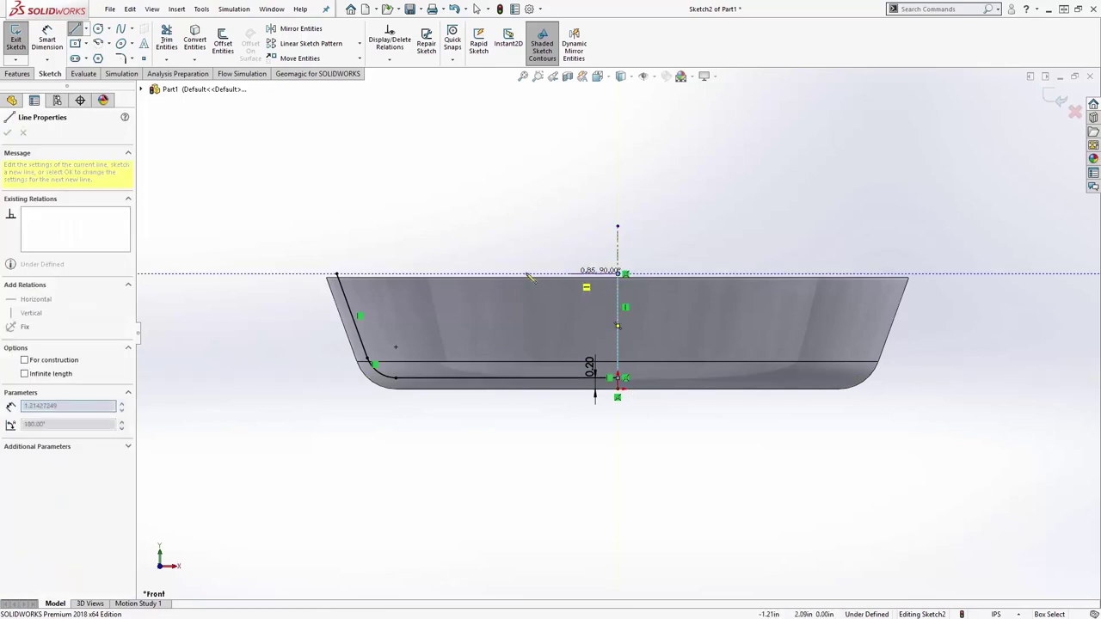
pyautogui.doubleClick(337, 273)
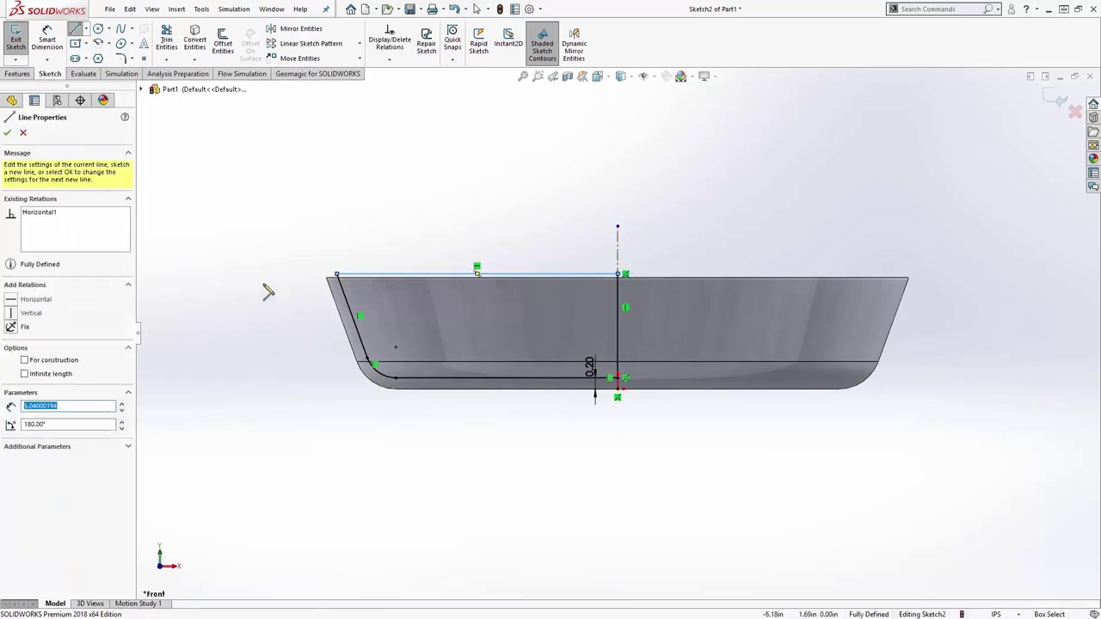
pyautogui.click(24, 77)
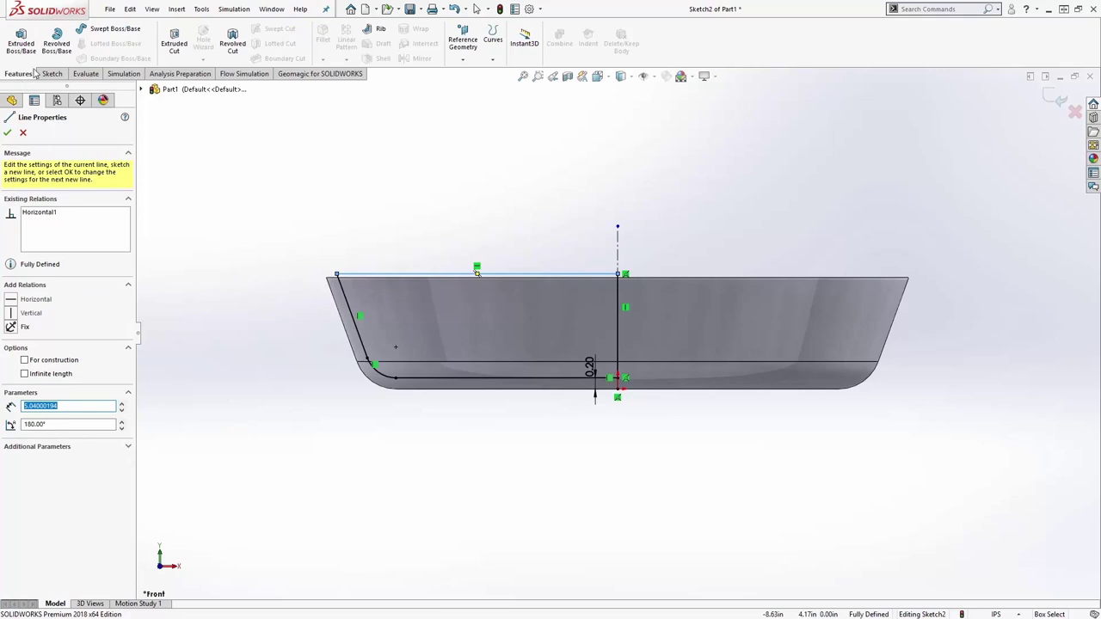
# Revolve-cut the profile 360° around the vertical centerline to hollow the pan
pyautogui.click(231, 45)
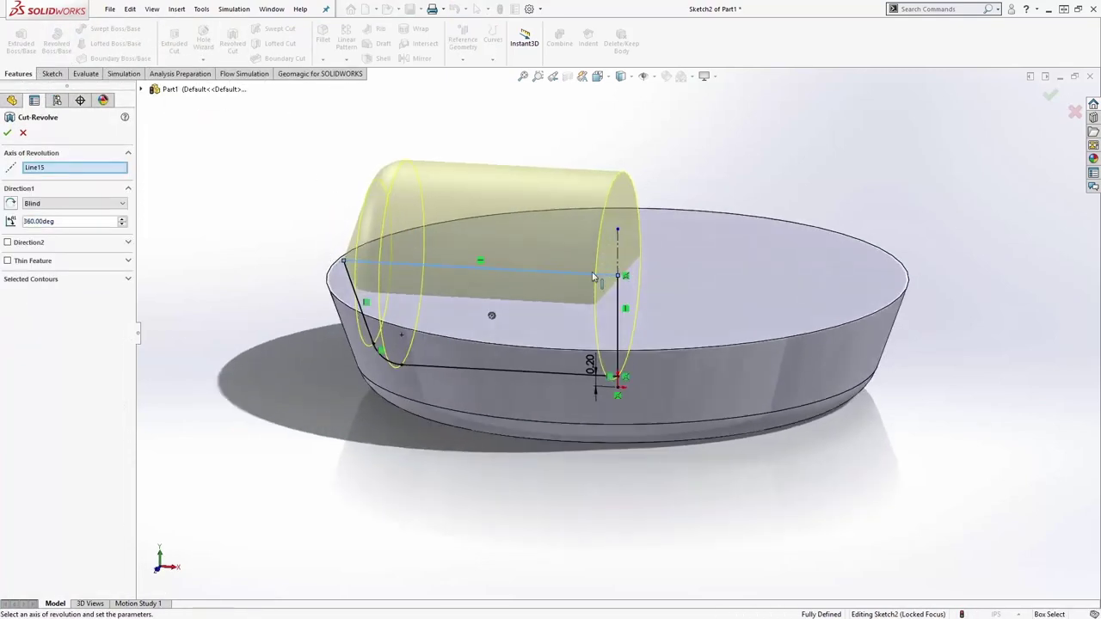
pyautogui.click(104, 167)
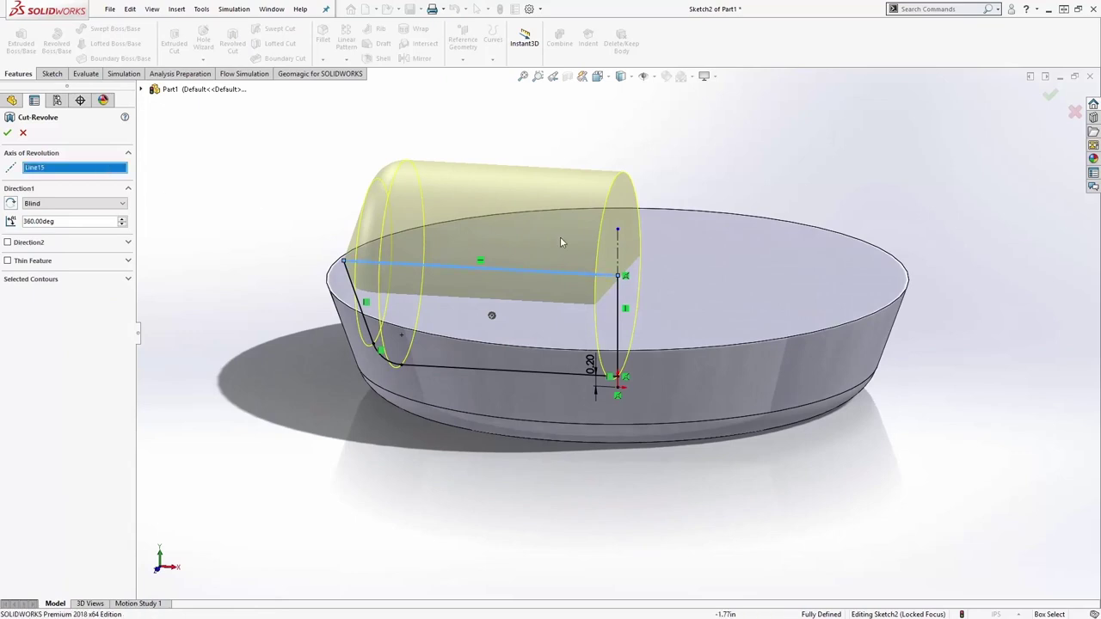
pyautogui.click(618, 258)
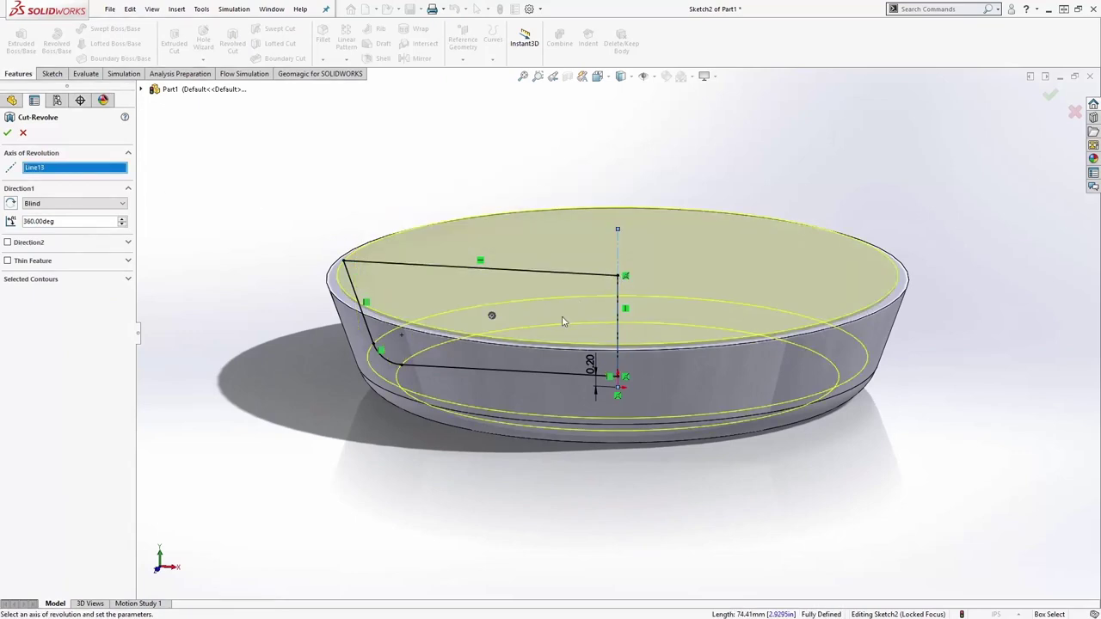
pyautogui.click(7, 133)
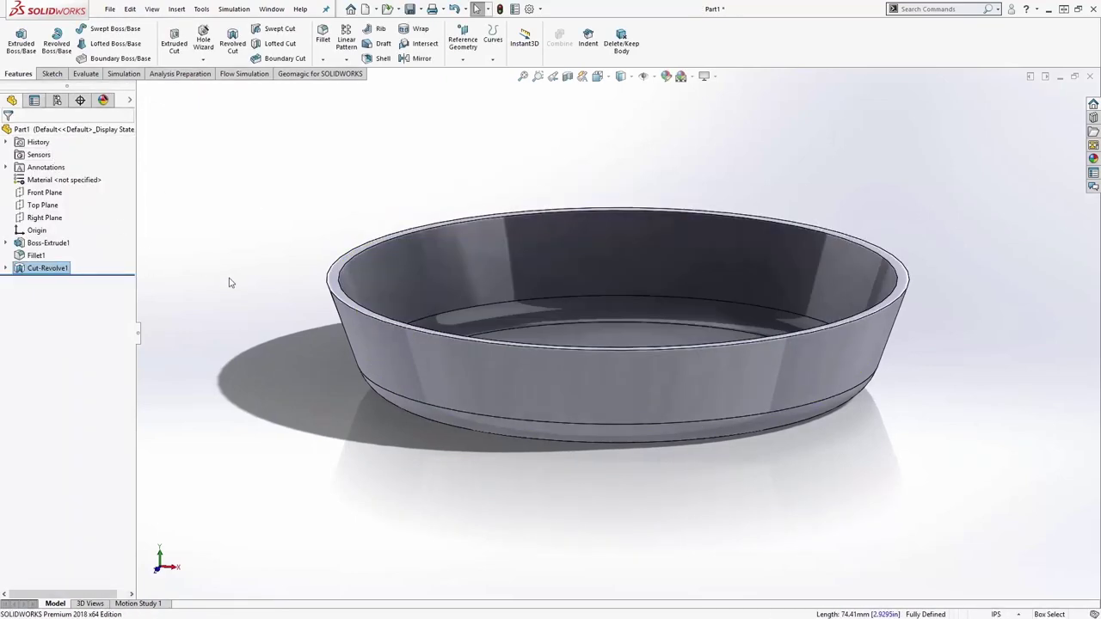
# Start a sketch on the rim face, viewed normal, with a circle right of the pan
pyautogui.click(896, 279)
pyautogui.click(946, 240)
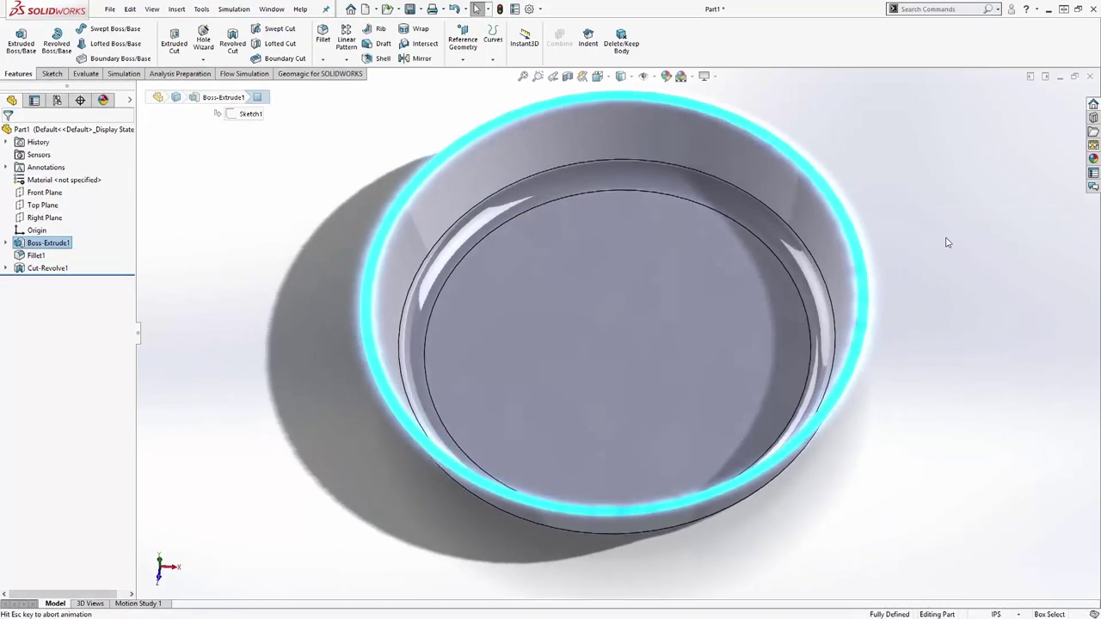
pyautogui.press('s')
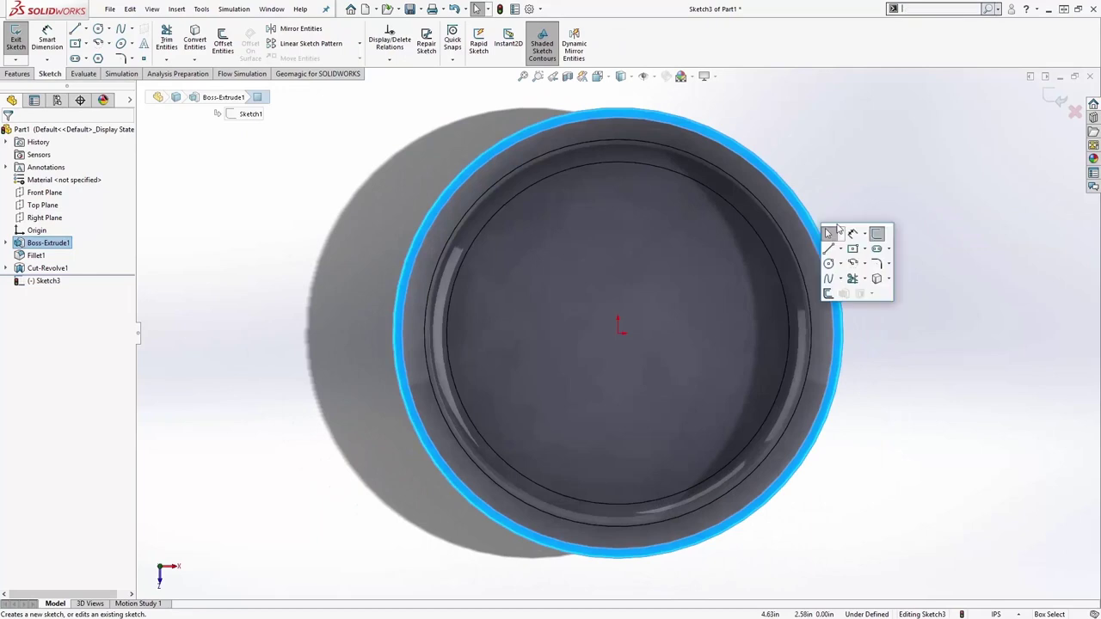
pyautogui.click(828, 264)
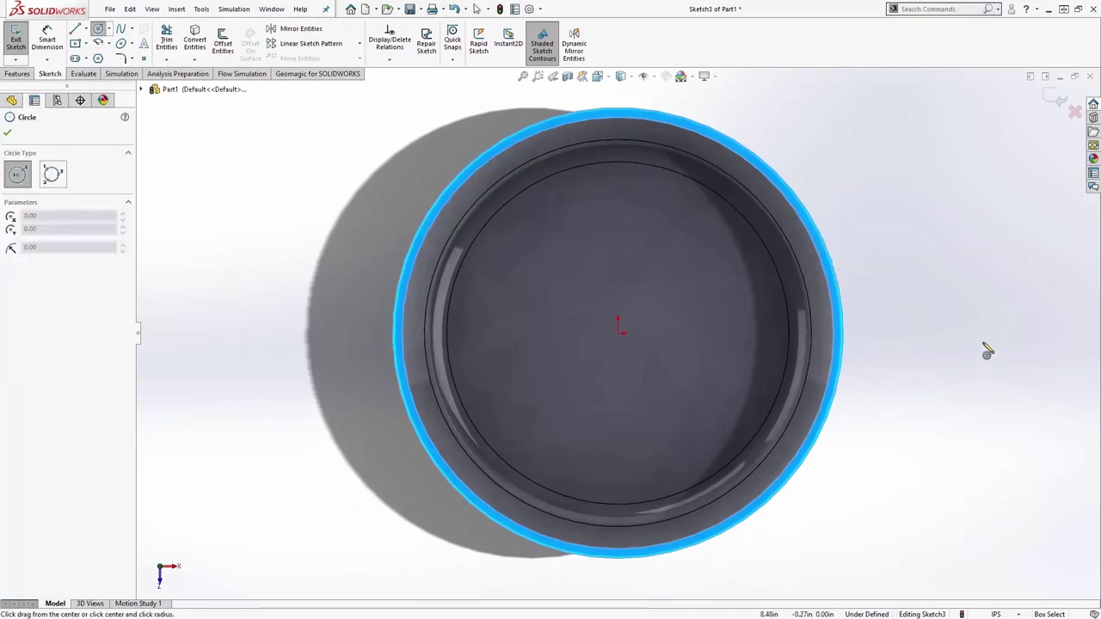
pyautogui.click(984, 334)
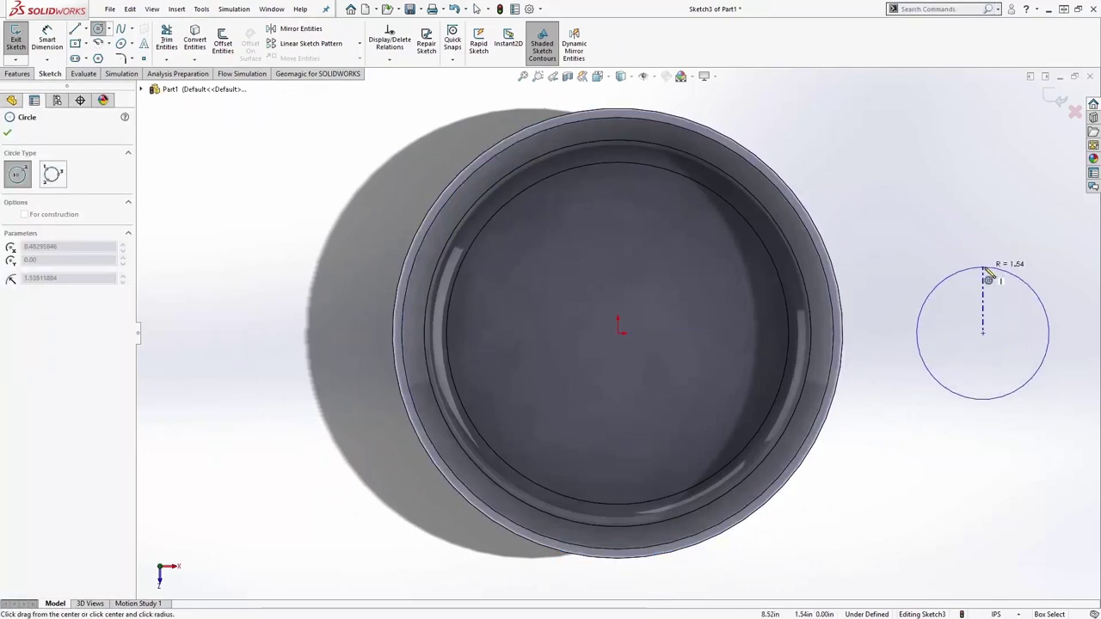
pyautogui.click(983, 268)
# Draw lines from the circle's top to the pan centre and on to the circle's bottom
pyautogui.press('s')
pyautogui.click(995, 293)
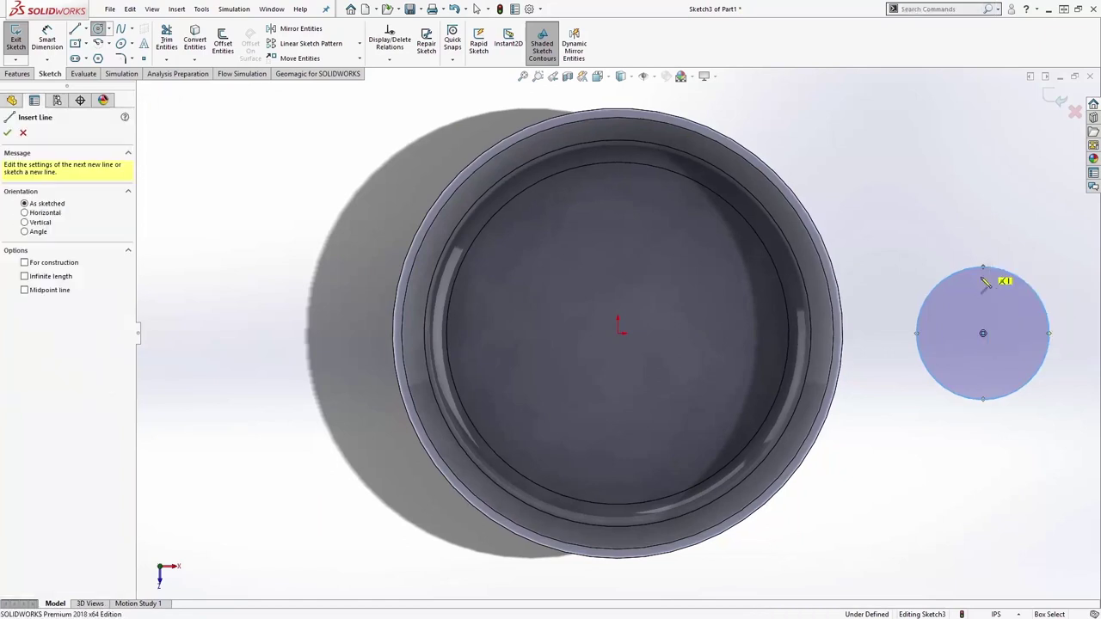
pyautogui.click(972, 271)
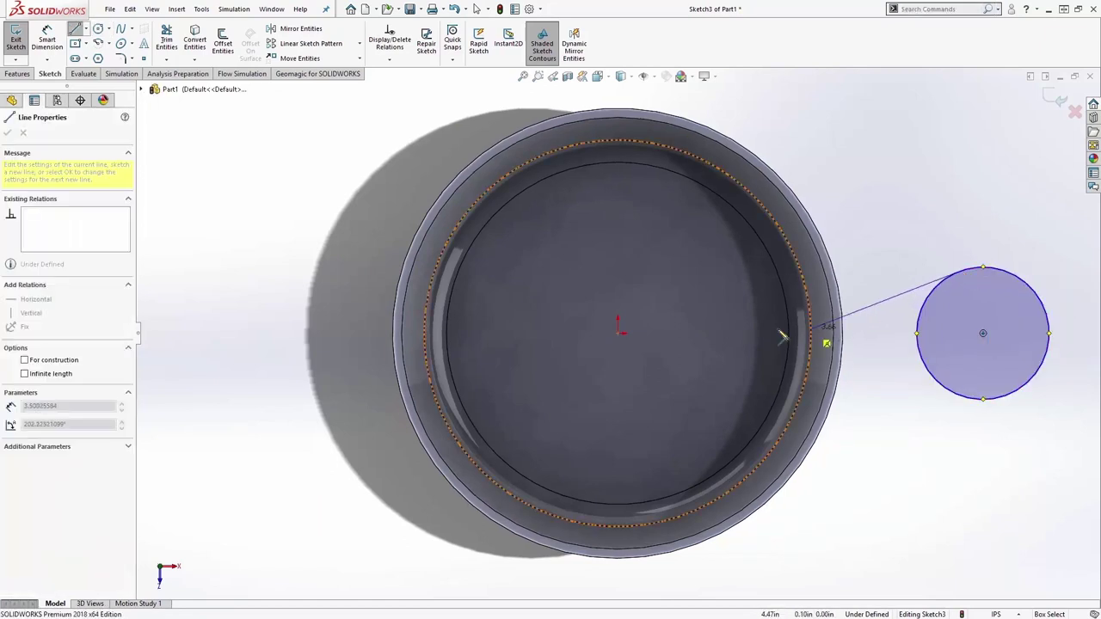
pyautogui.click(617, 333)
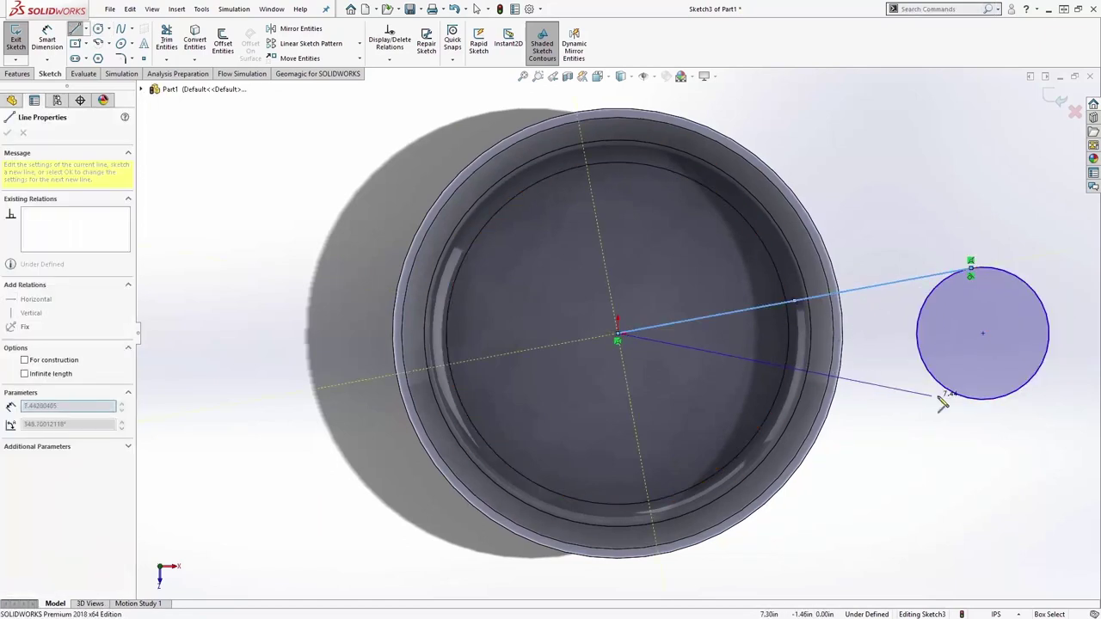
pyautogui.click(970, 397)
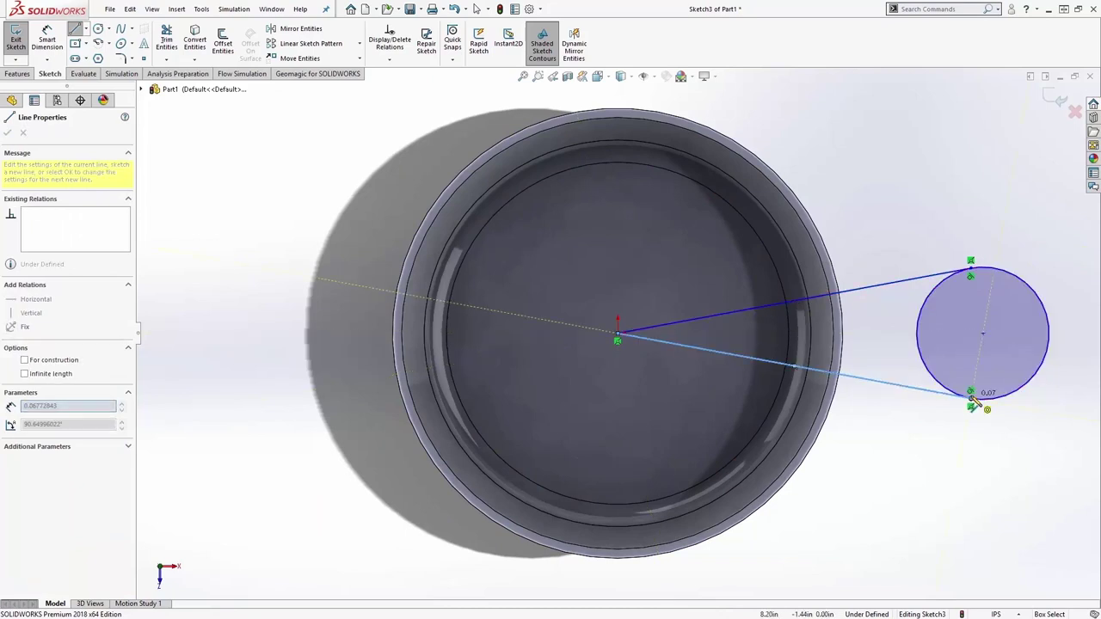
pyautogui.press('Escape')
pyautogui.press('Escape')
pyautogui.press('s')
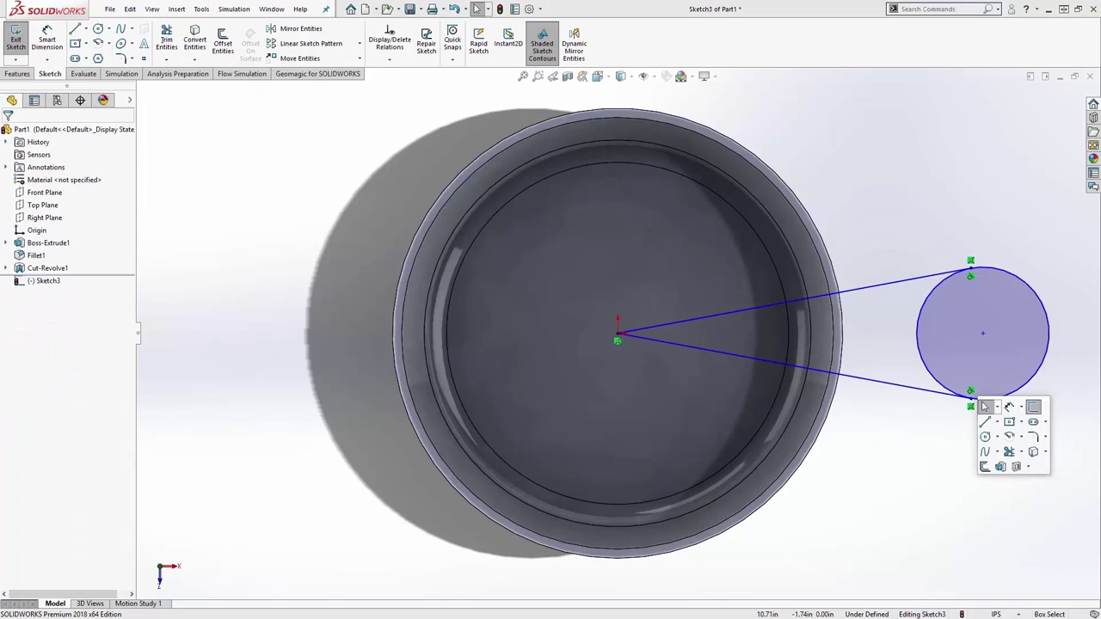
# Dimension the circle 9.00 in from the pan centre with a 1.75 in diameter
pyautogui.click(1007, 408)
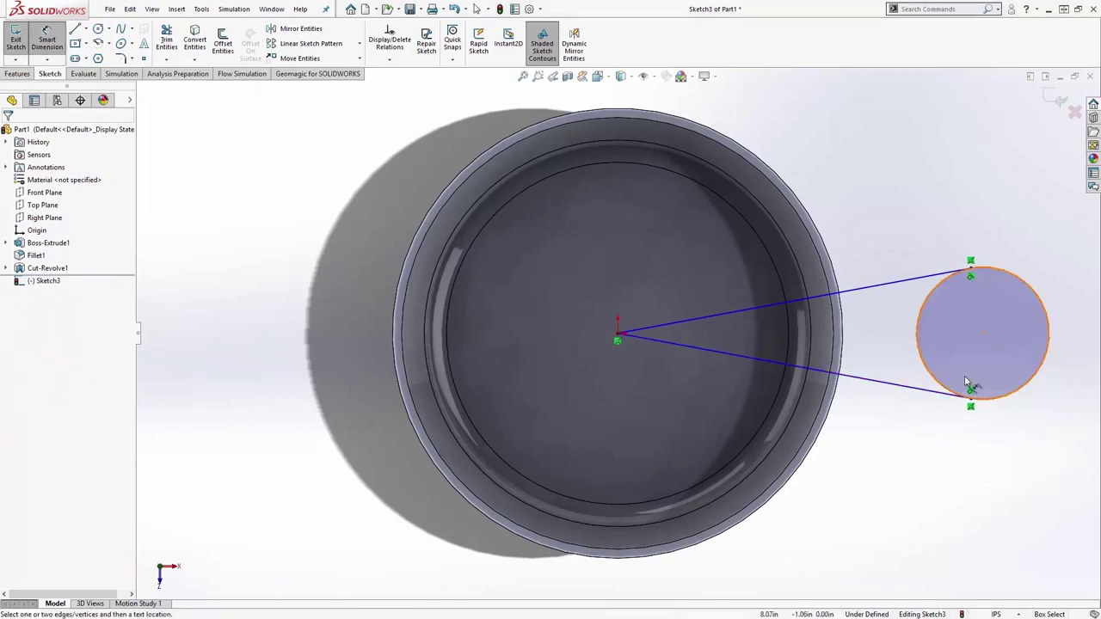
pyautogui.click(982, 333)
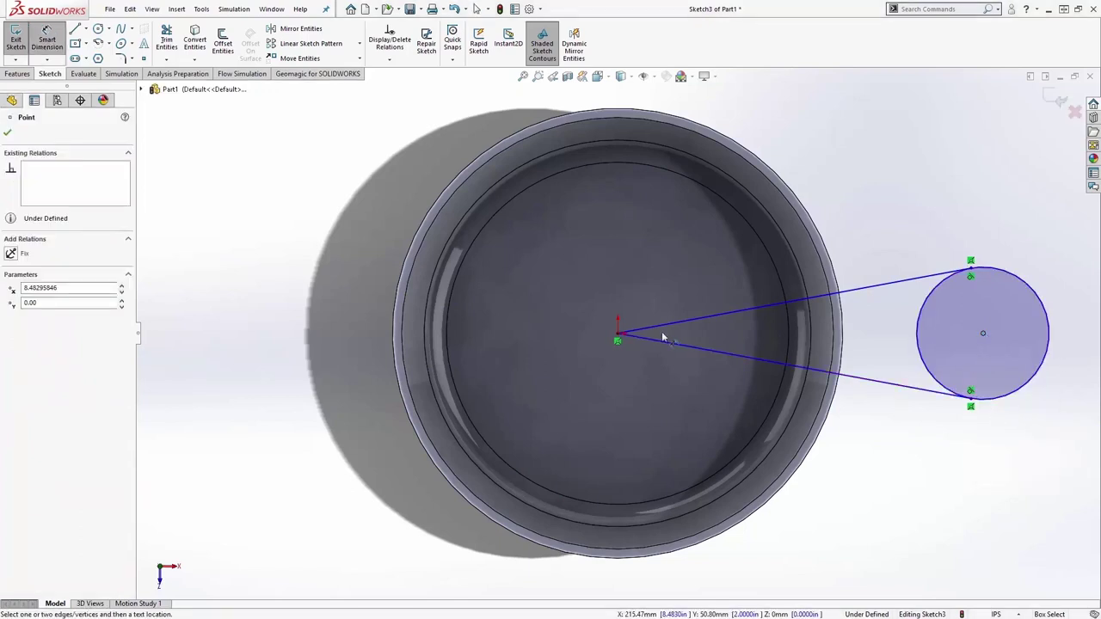
pyautogui.click(617, 335)
pyautogui.click(814, 152)
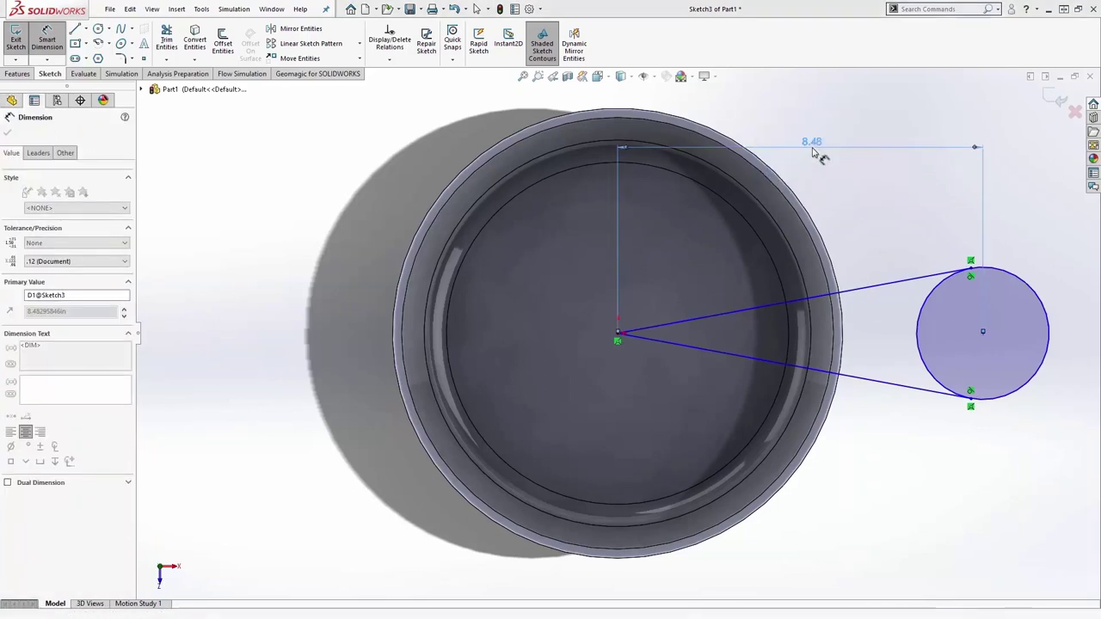
pyautogui.write('9.00in')
pyautogui.press('Return')
pyautogui.click(1043, 277)
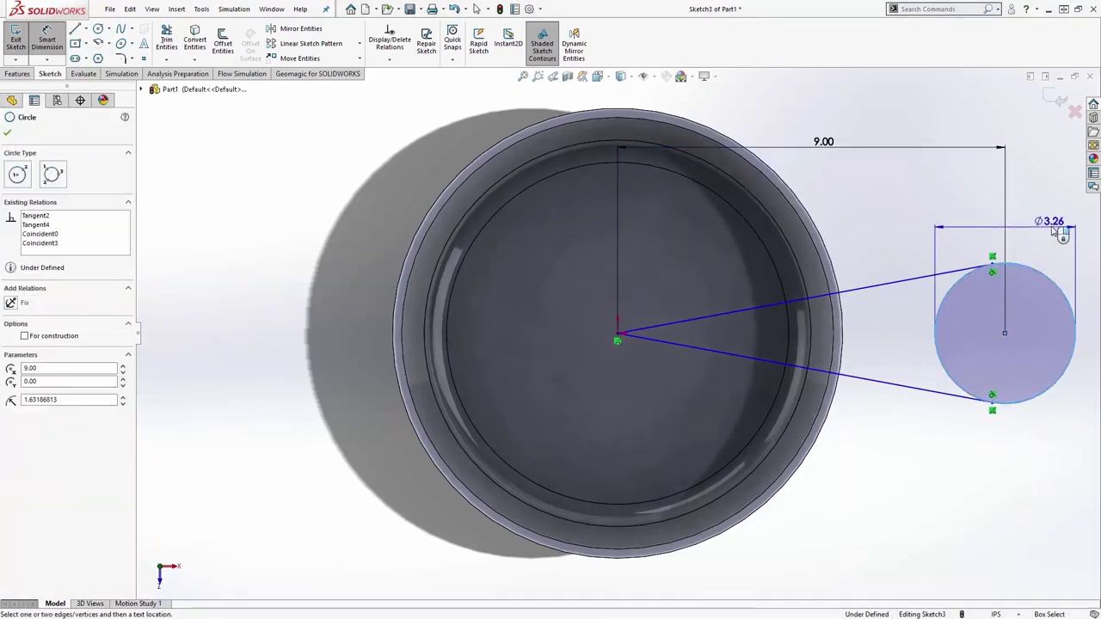
pyautogui.click(1049, 228)
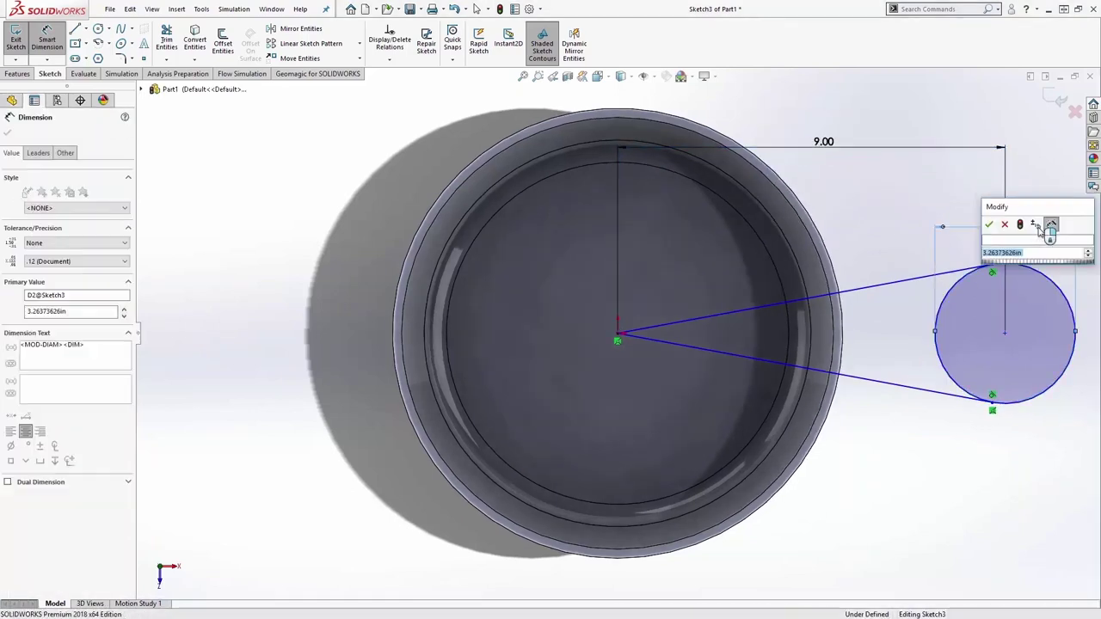
pyautogui.write('1.75')
pyautogui.press('Return')
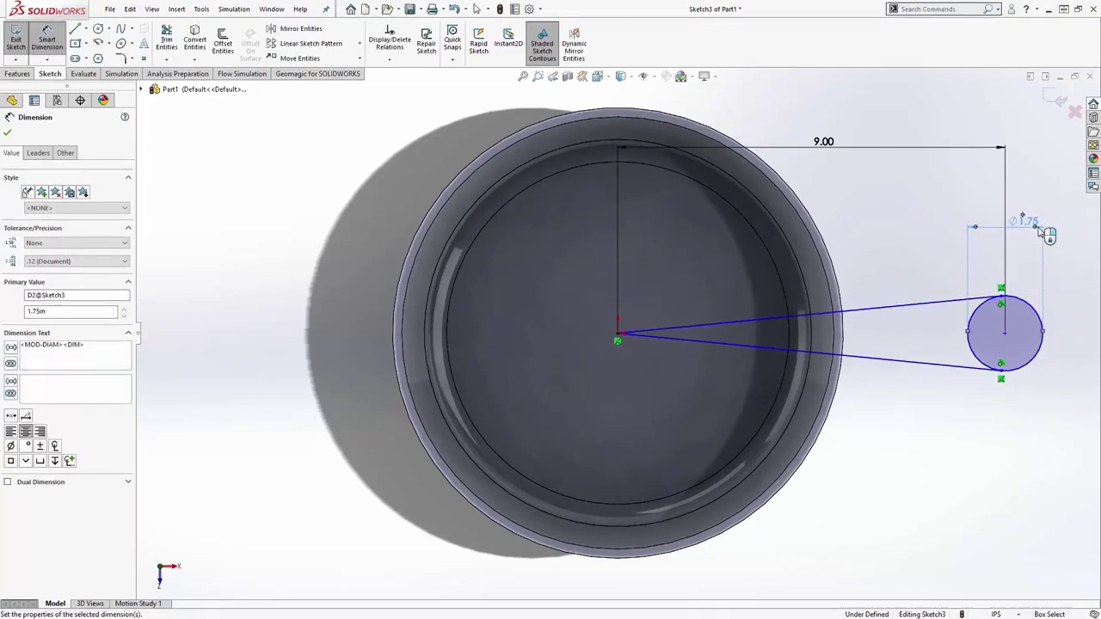
pyautogui.press('Escape')
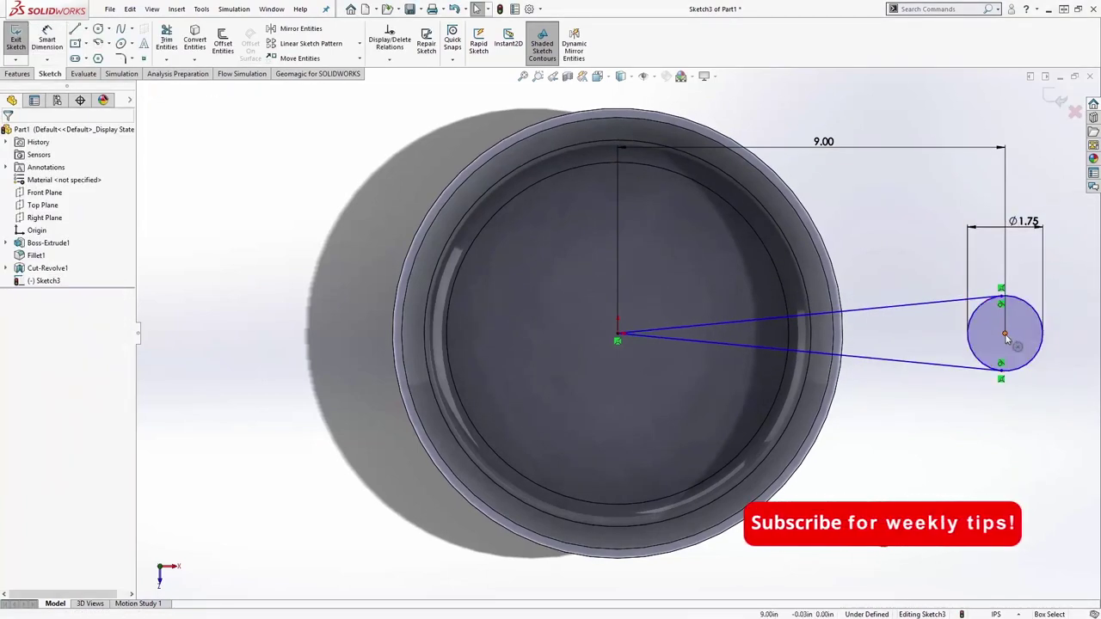
# Make the circle and pan centres horizontal, then trim away the circle's inner arc
pyautogui.click(1004, 333)
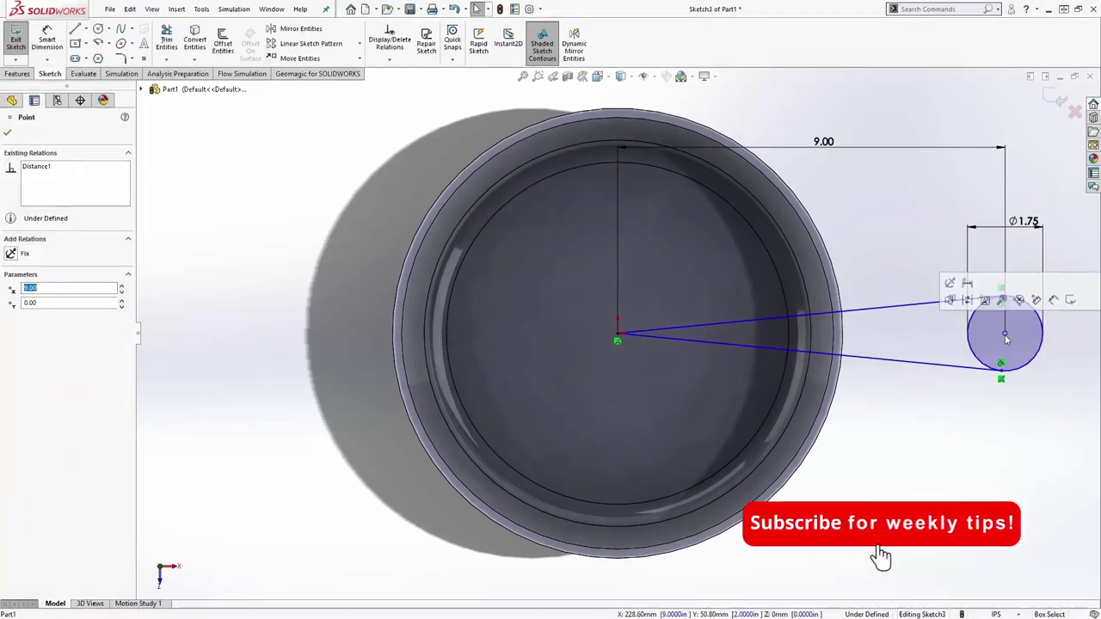
pyautogui.keyDown('ctrl'); pyautogui.click(619, 336); pyautogui.keyUp('ctrl')
pyautogui.click(653, 282)
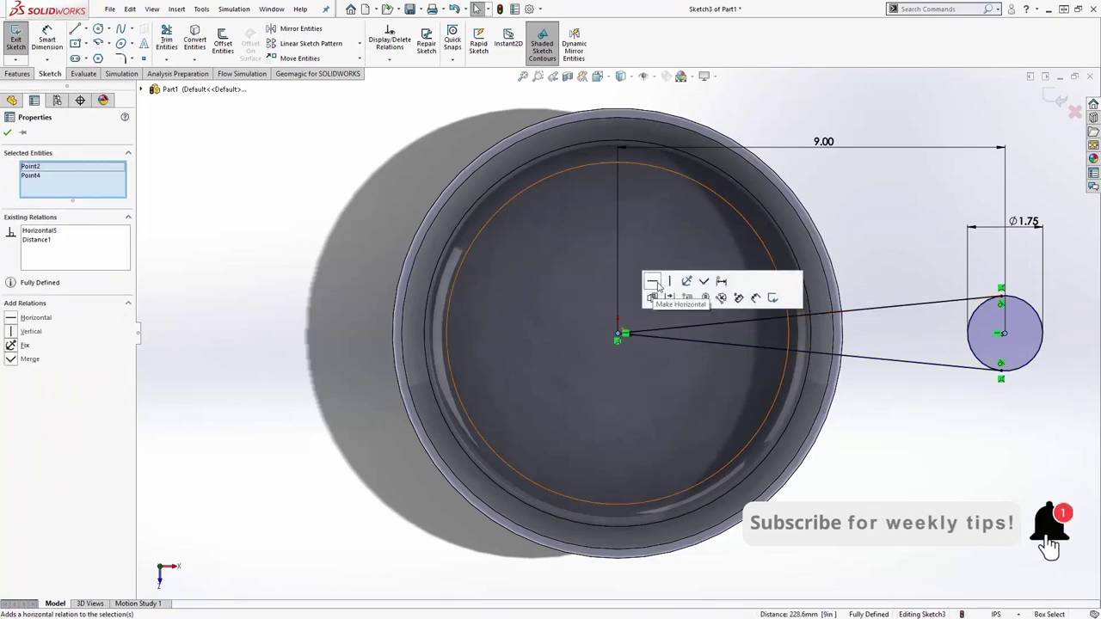
pyautogui.click(166, 43)
pyautogui.moveTo(938, 339); pyautogui.dragTo(989, 338)
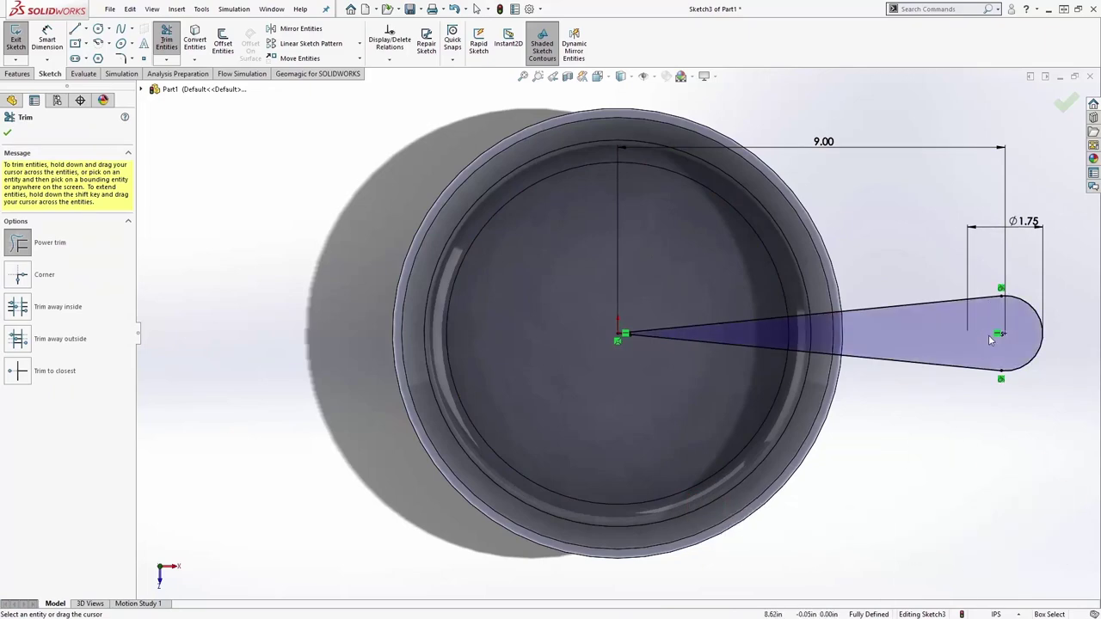
pyautogui.press('Escape')
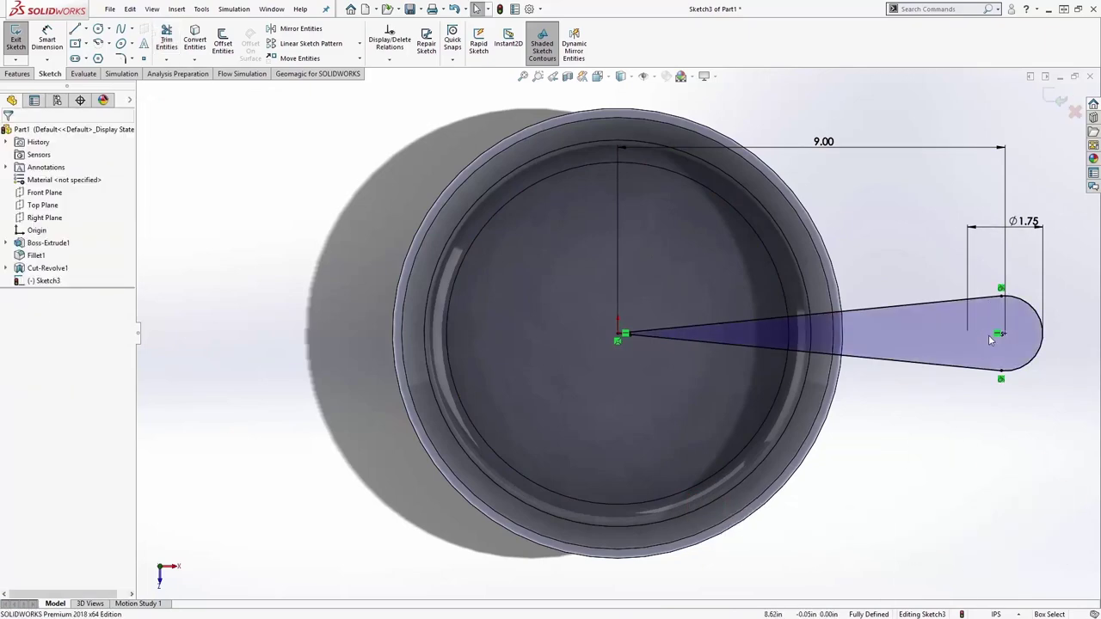
pyautogui.click(17, 74)
# Extrude the handle sketch 0.40 in, reversed to go downward
pyautogui.click(23, 51)
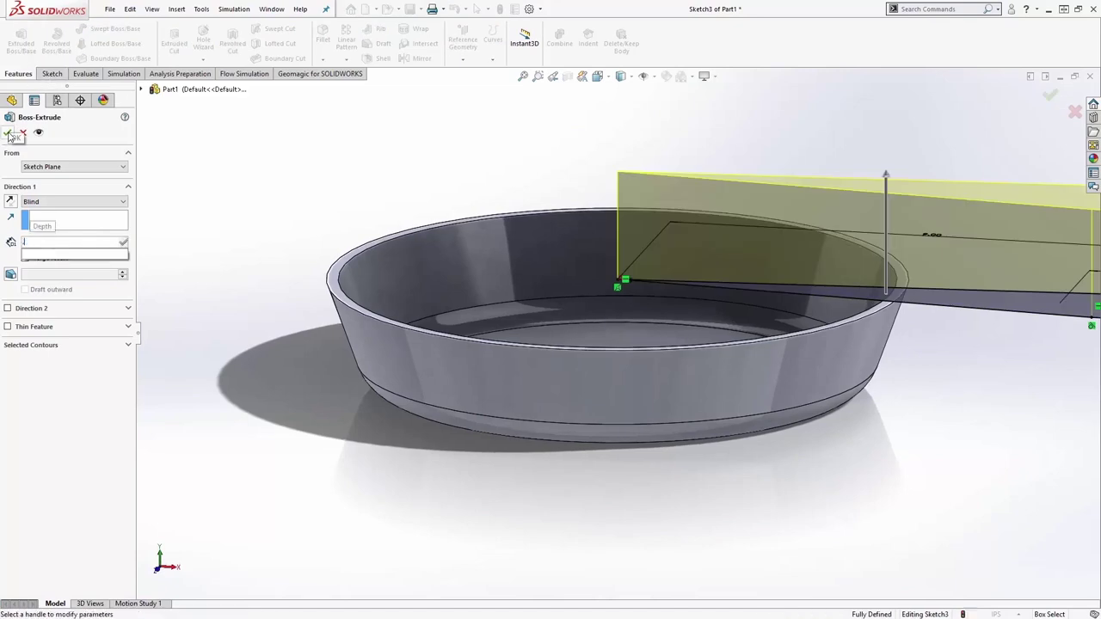
pyautogui.write('0.4')
pyautogui.press('Return')
pyautogui.press('f')
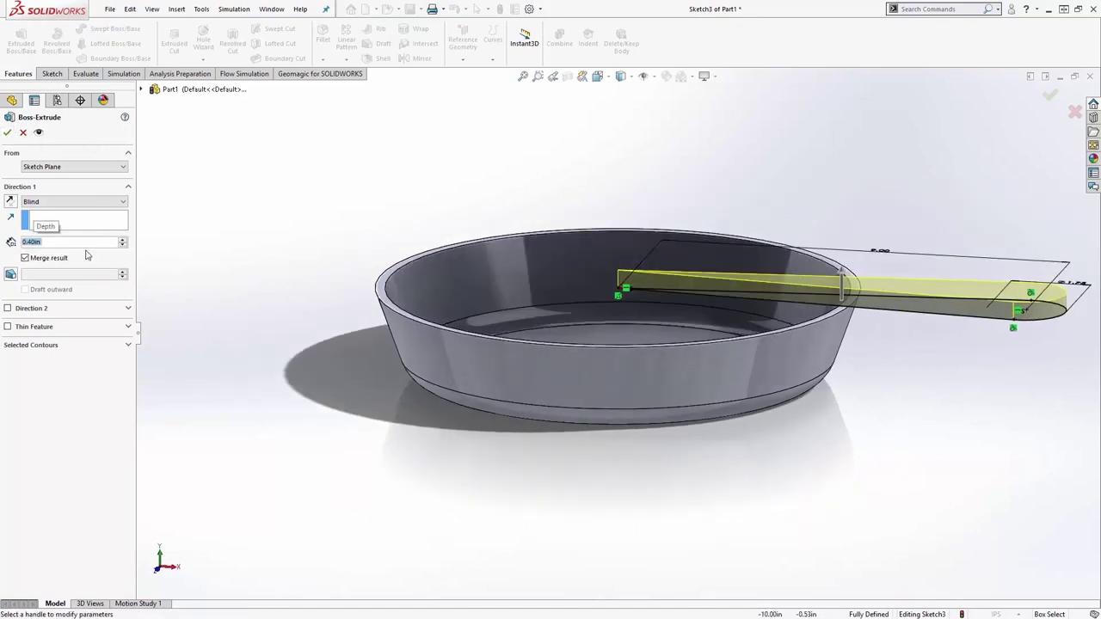
pyautogui.click(11, 203)
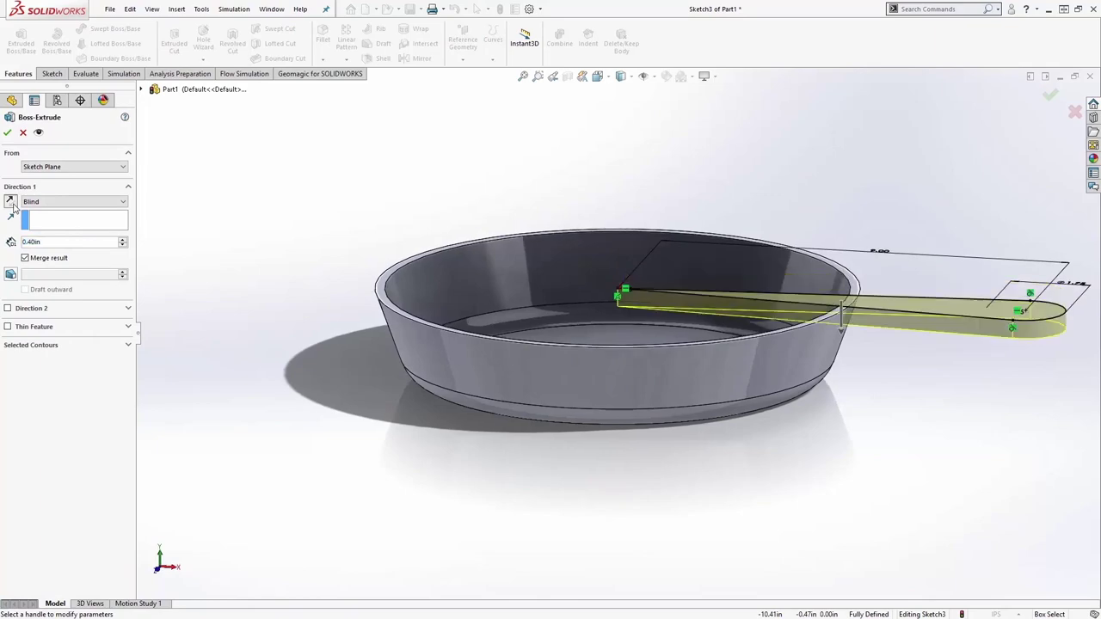
pyautogui.click(7, 133)
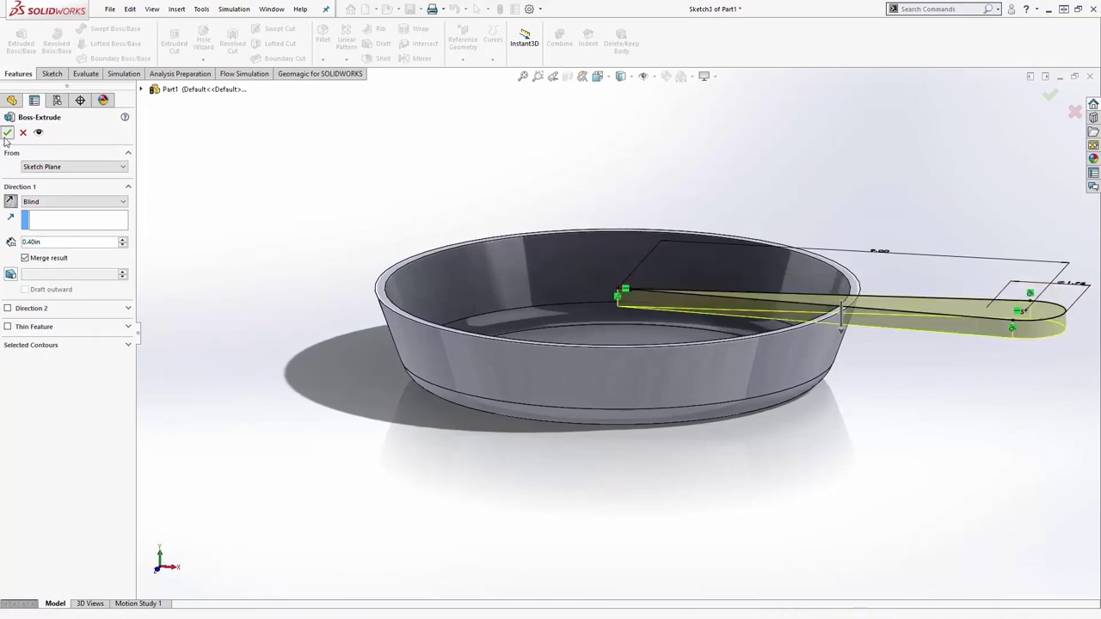
pyautogui.moveTo(385, 331); pyautogui.dragTo(467, 388, button='middle')
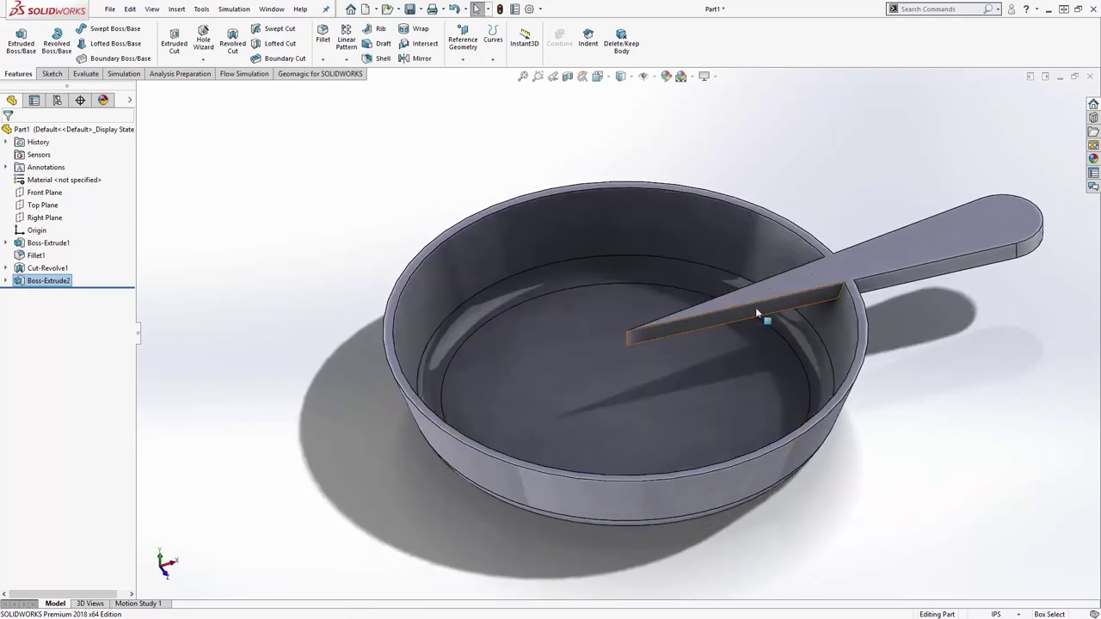
# Reorder Cut-Revolve1 below Boss-Extrude2 so the cut trims the handle inside the pan
pyautogui.click(755, 308)
pyautogui.click(891, 468)
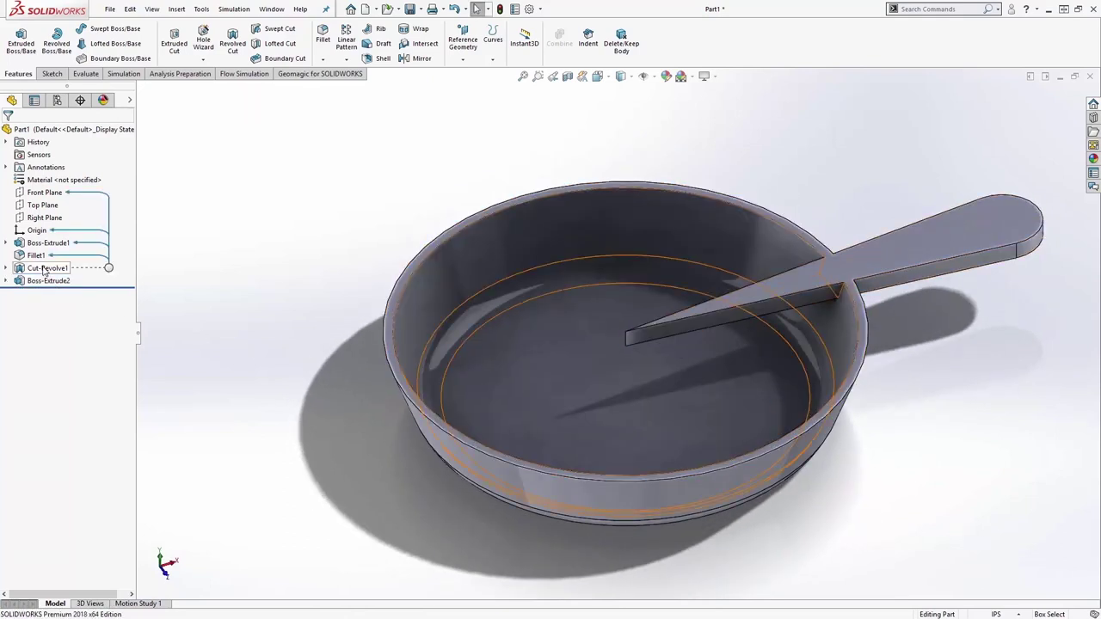
pyautogui.moveTo(43, 270); pyautogui.dragTo(45, 286)
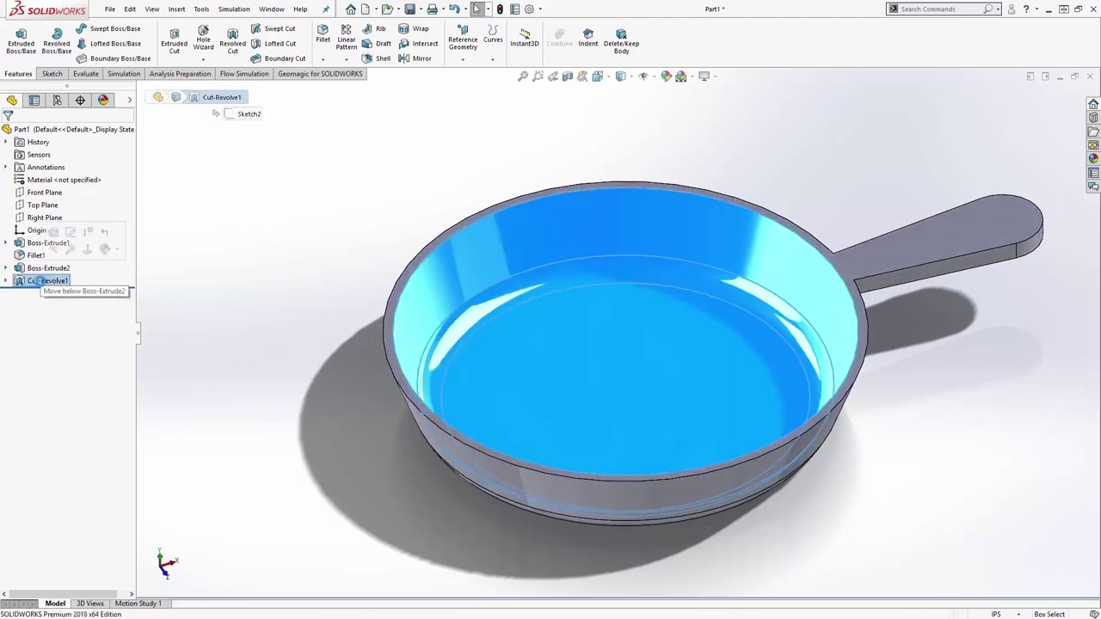
pyautogui.click(214, 377)
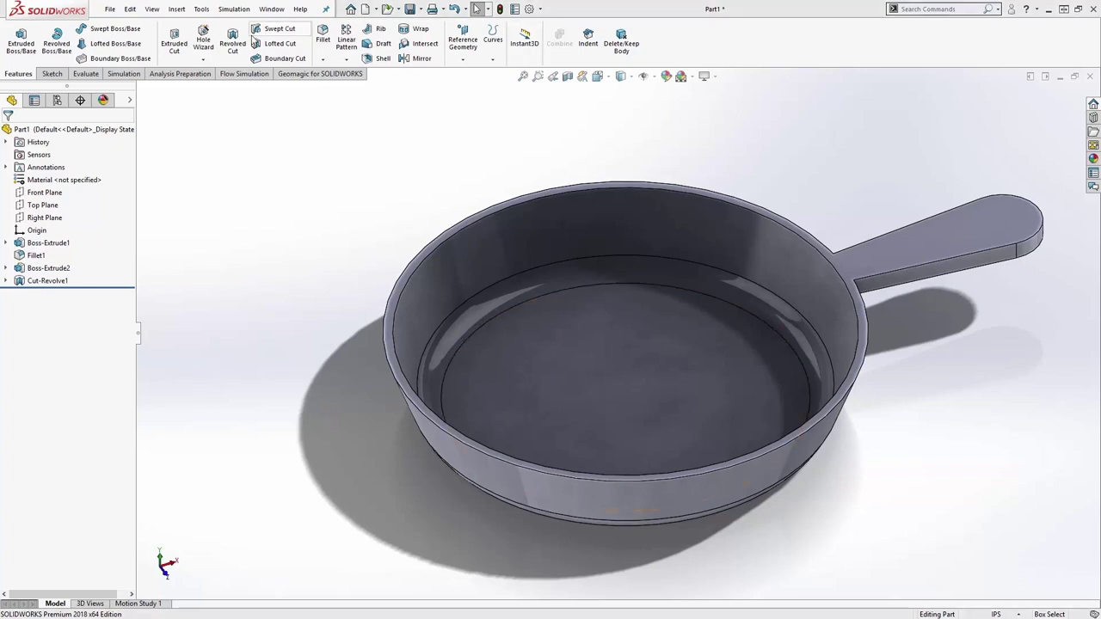
# Fillet both handle-to-wall junction edges with a 1.5 in radius
pyautogui.click(323, 40)
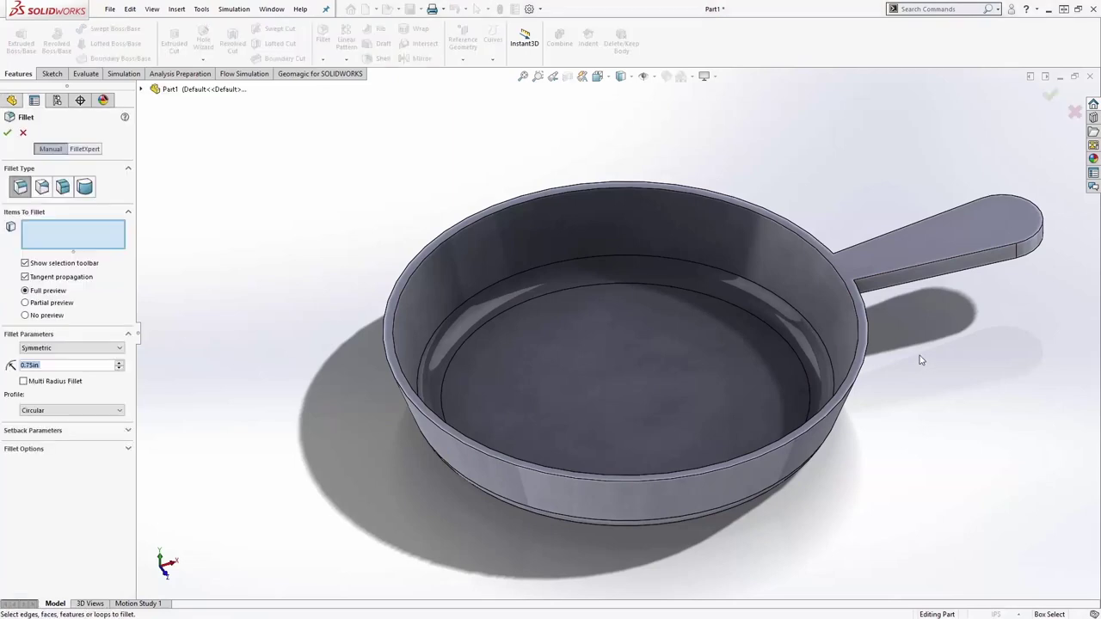
pyautogui.write('1.5')
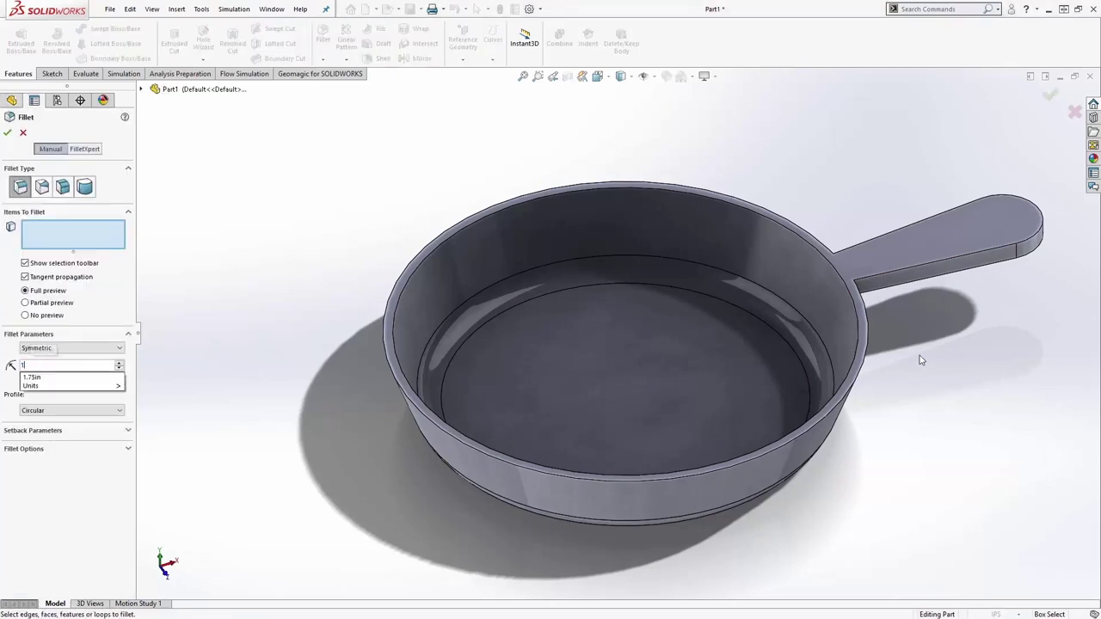
pyautogui.moveTo(919, 360); pyautogui.dragTo(813, 377, button='middle')
pyautogui.click(810, 376)
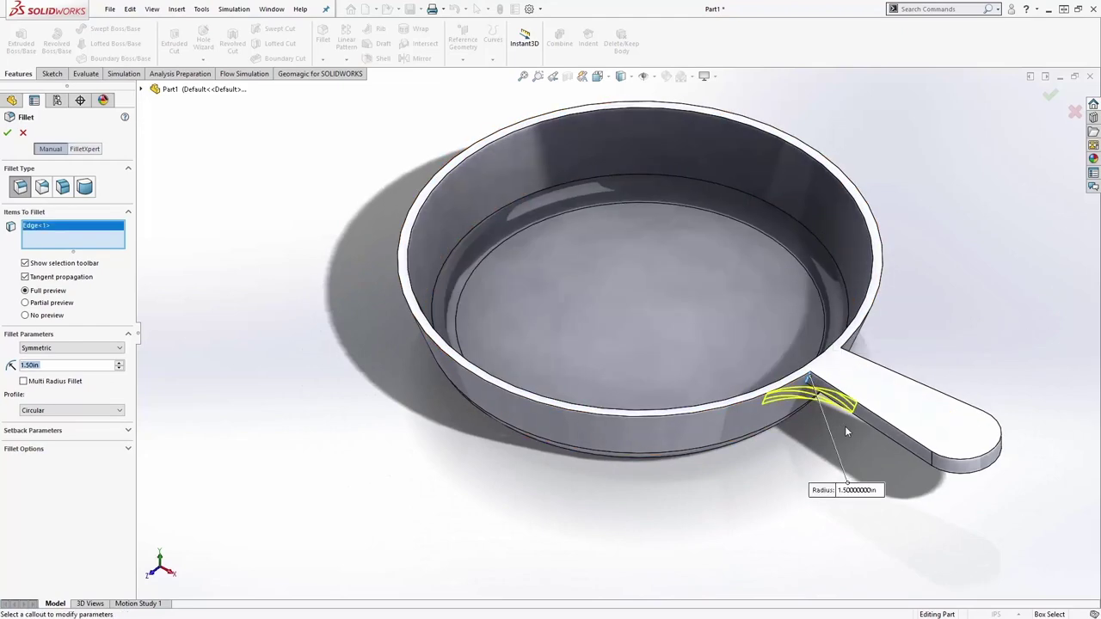
pyautogui.moveTo(844, 426); pyautogui.dragTo(655, 378, button='middle')
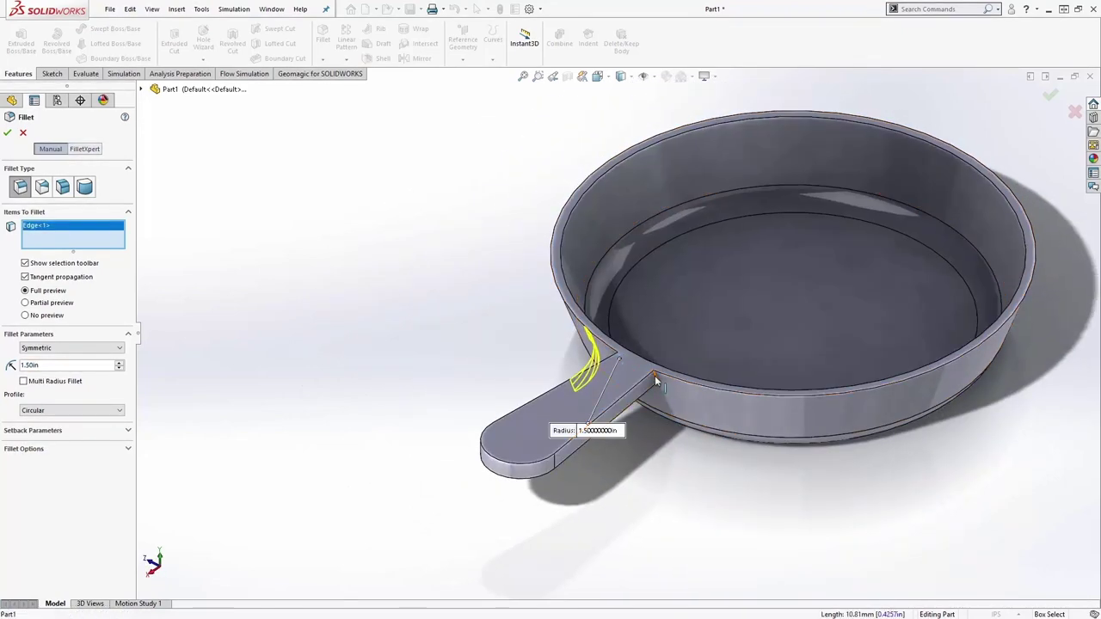
pyautogui.click(655, 378)
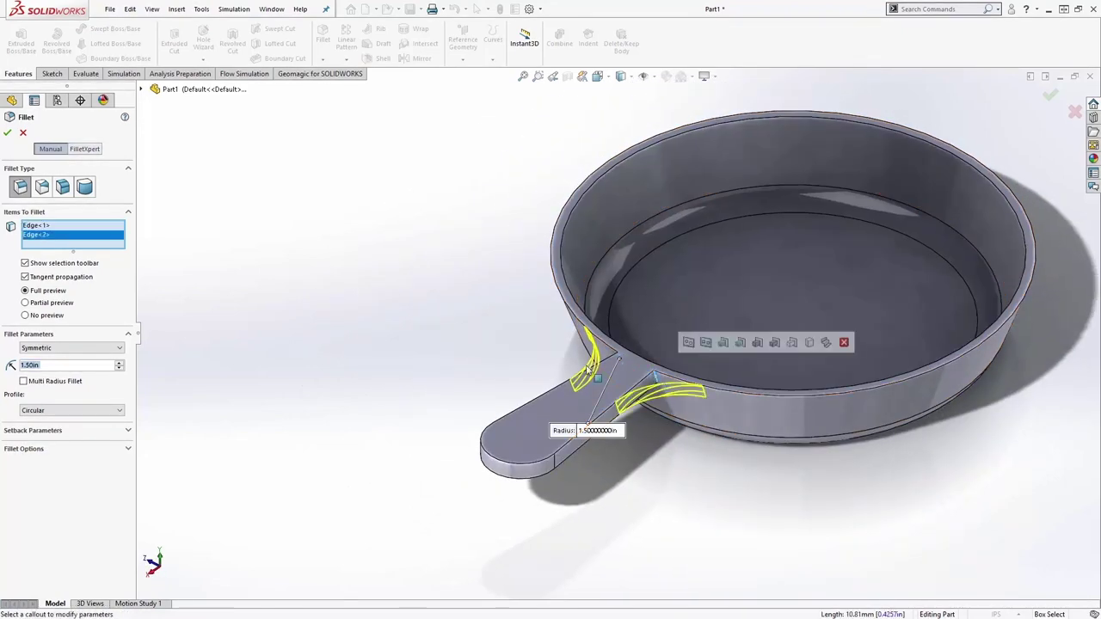
pyautogui.click(8, 134)
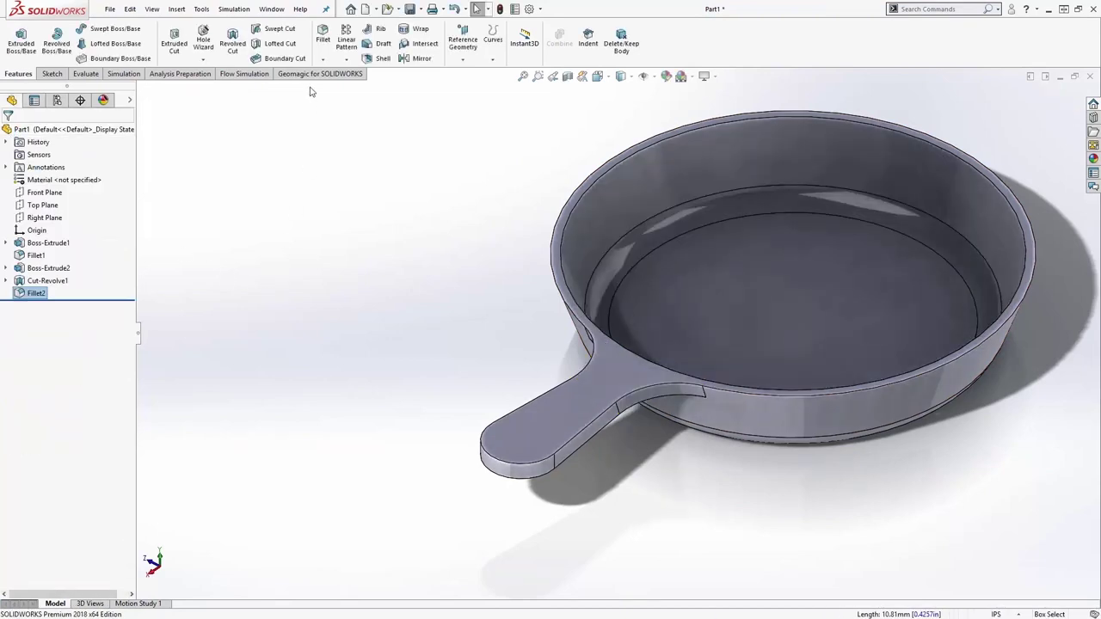
# Start a Full Round Fillet with the handle's top face as the first side face set
pyautogui.press('Return')
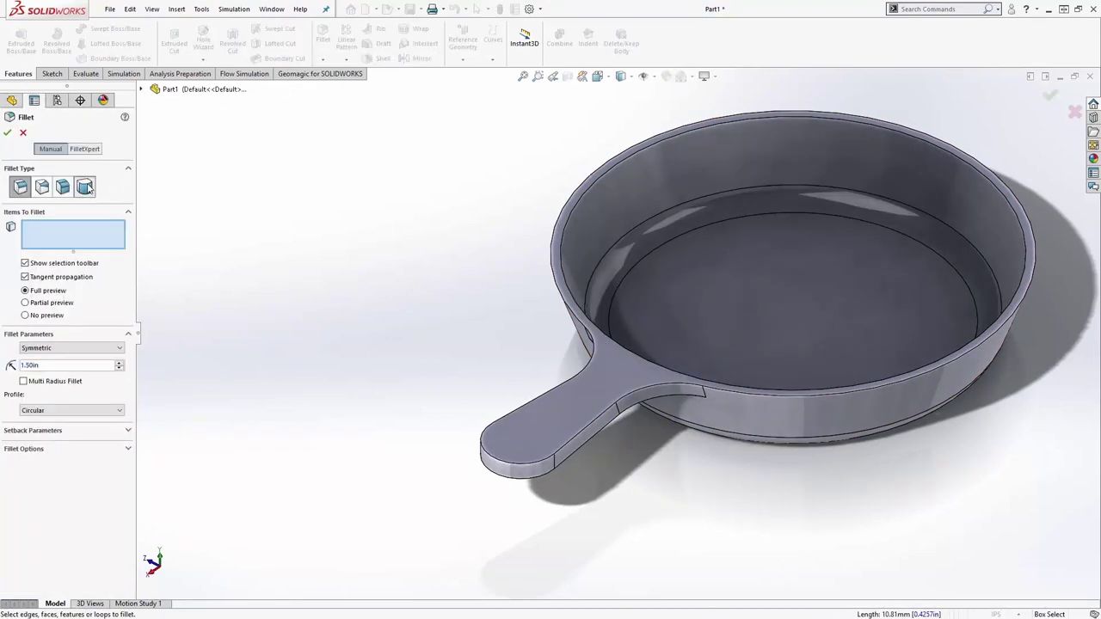
pyautogui.click(86, 187)
pyautogui.click(521, 416)
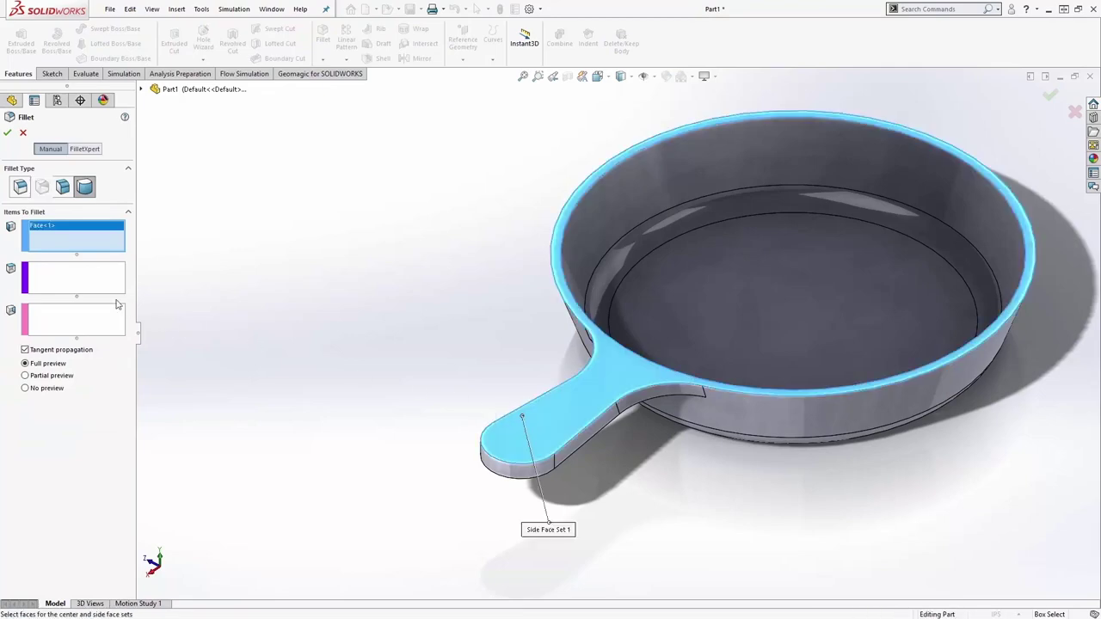
pyautogui.click(94, 289)
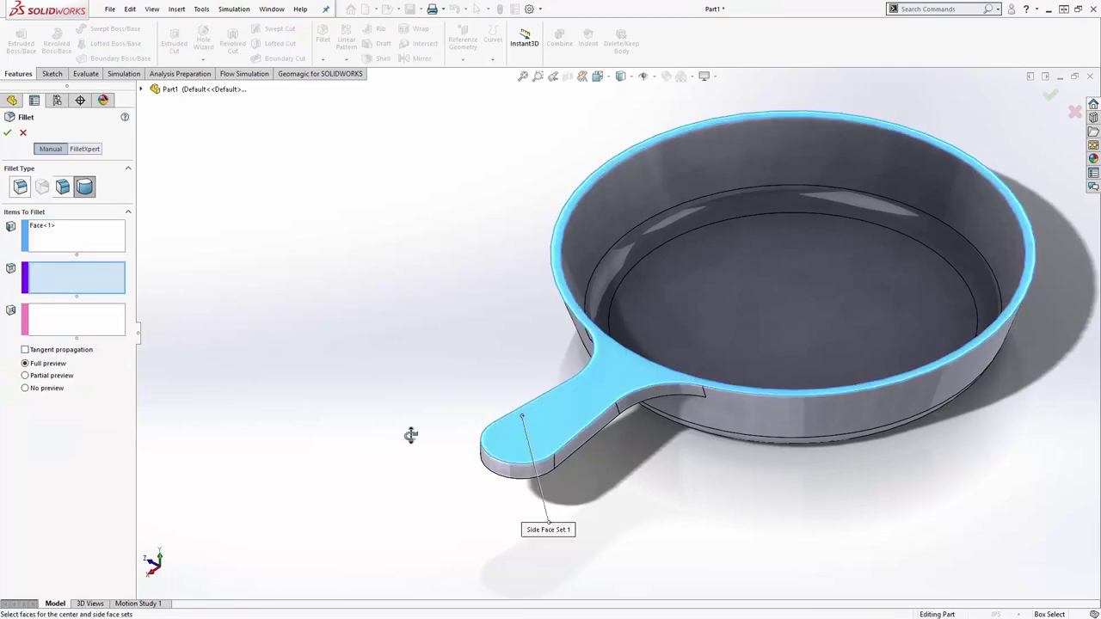
# Add the handle's side faces and the junction fillet face to the center face set
pyautogui.moveTo(410, 435); pyautogui.dragTo(785, 413, button='middle')
pyautogui.click(789, 407)
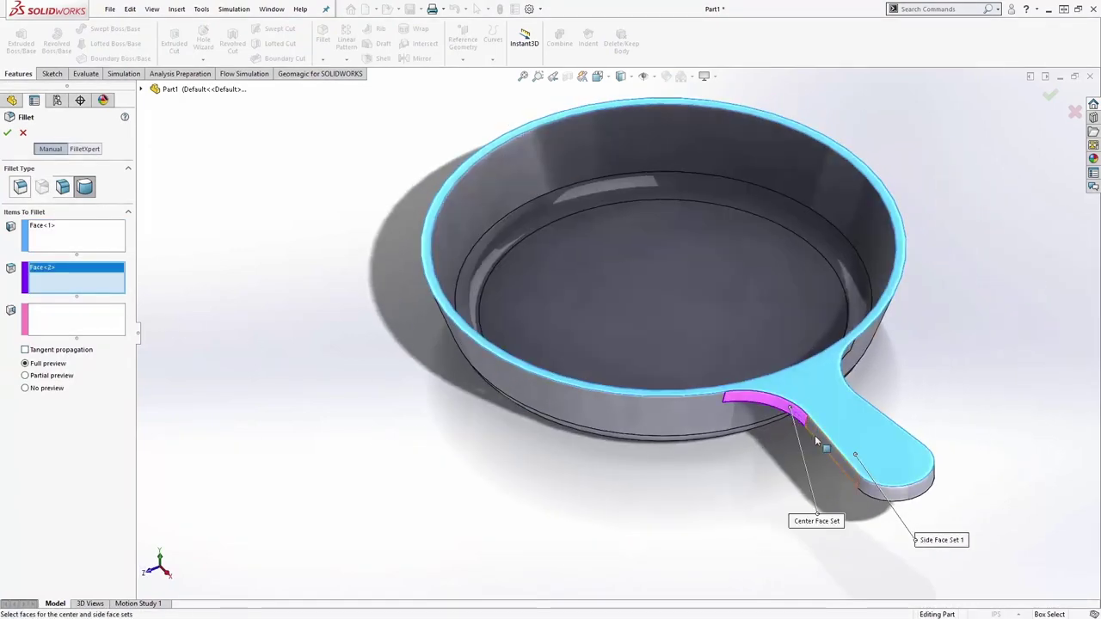
pyautogui.click(835, 460)
pyautogui.click(885, 494)
pyautogui.moveTo(886, 495); pyautogui.dragTo(550, 421, button='middle')
pyautogui.click(530, 389)
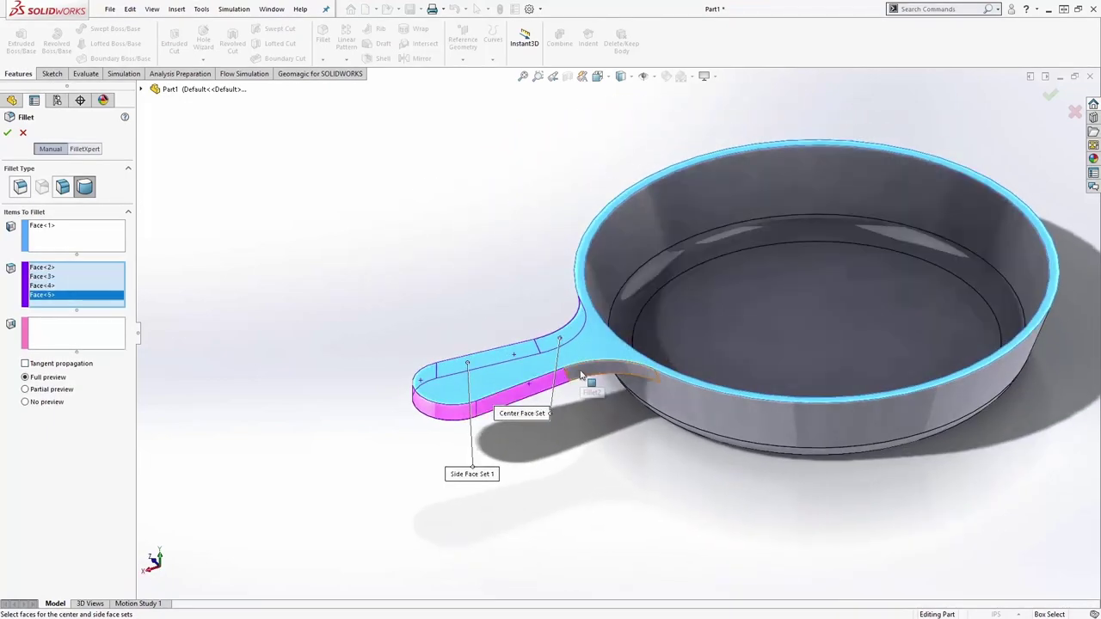
pyautogui.click(582, 376)
# Set the handle's underside as the second side face set and confirm Fillet3
pyautogui.moveTo(582, 416); pyautogui.dragTo(565, 295, button='middle')
pyautogui.click(564, 296)
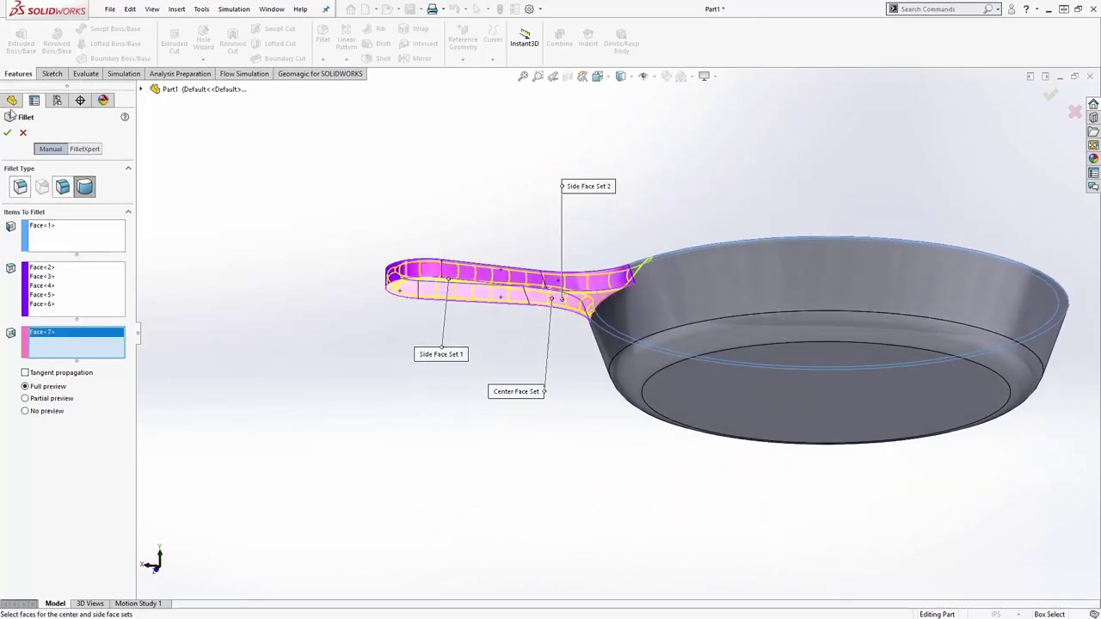
pyautogui.click(7, 134)
pyautogui.moveTo(455, 338); pyautogui.dragTo(676, 463, button='middle')
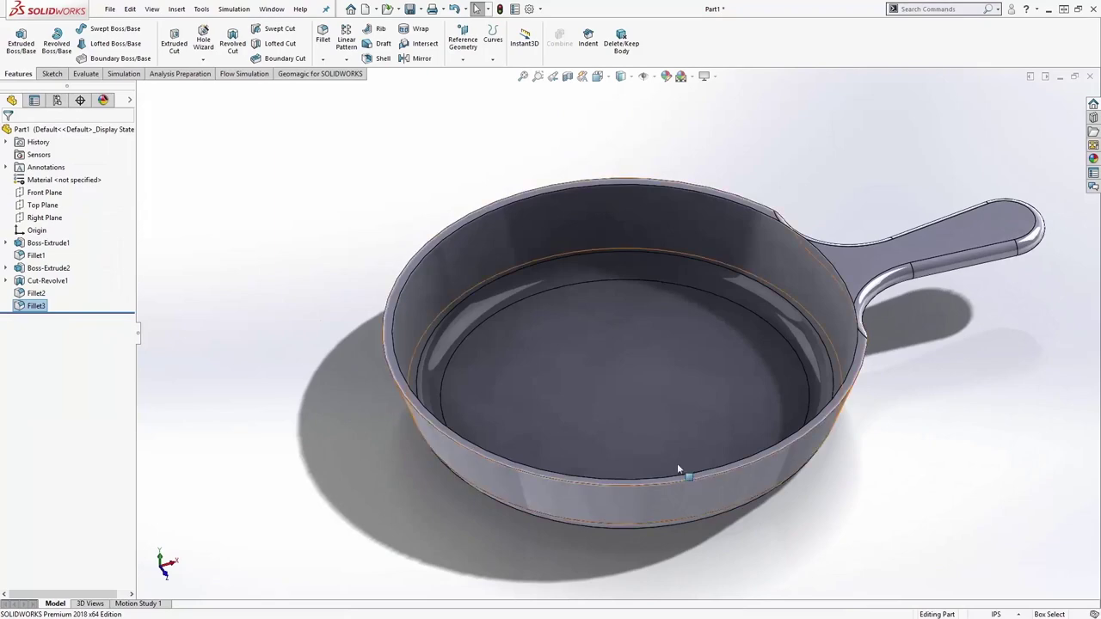
# Start a new sketch on Front Plane and show the pan as edges only
pyautogui.click(47, 192)
pyautogui.click(62, 176)
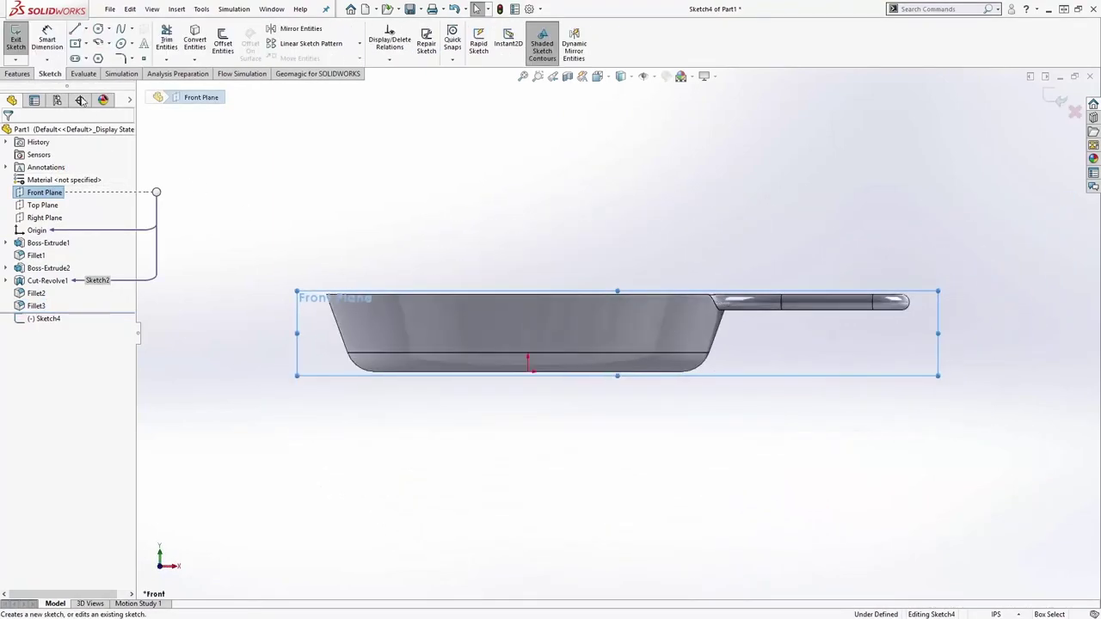
pyautogui.click(621, 76)
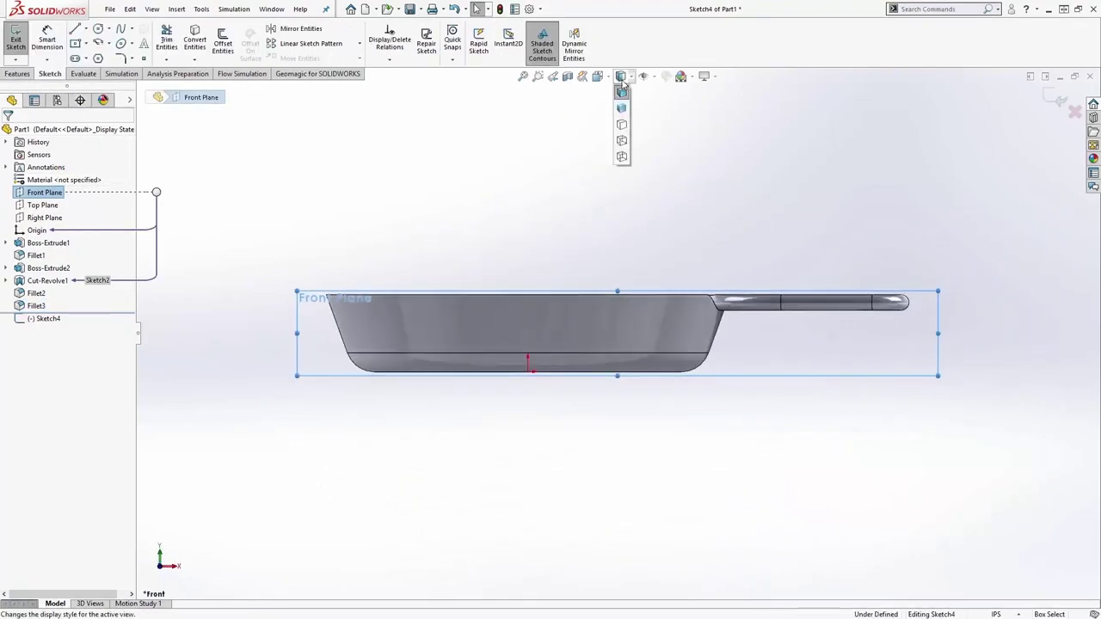
pyautogui.click(625, 157)
# Draw a small four-sided closed profile at the rim's top-left corner
pyautogui.click(76, 29)
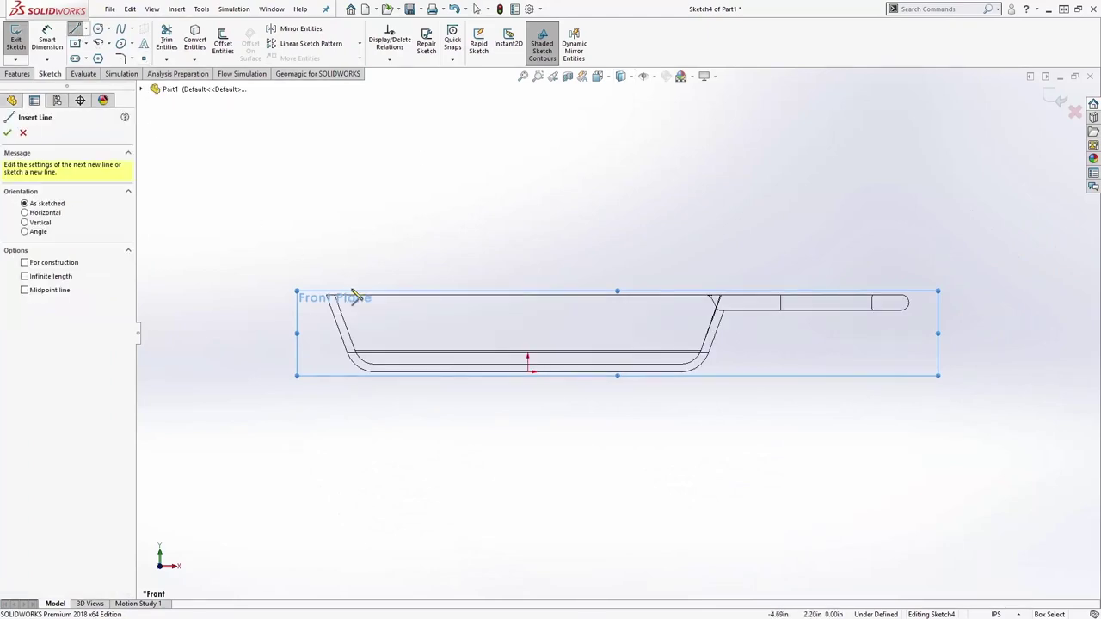
pyautogui.scroll(-5, 365, 320)
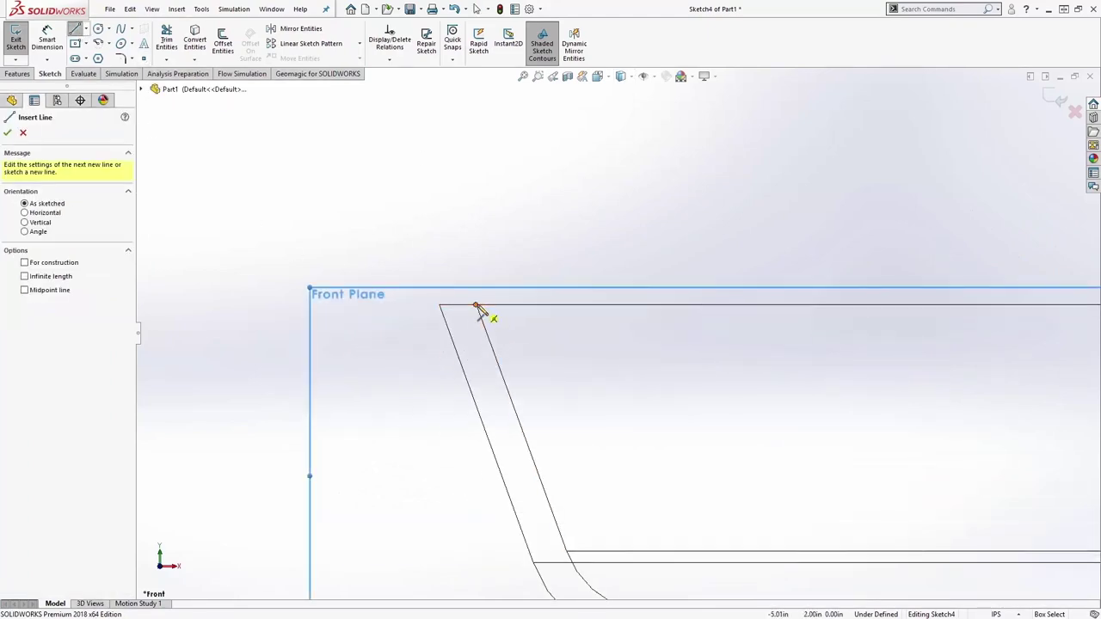
pyautogui.click(439, 305)
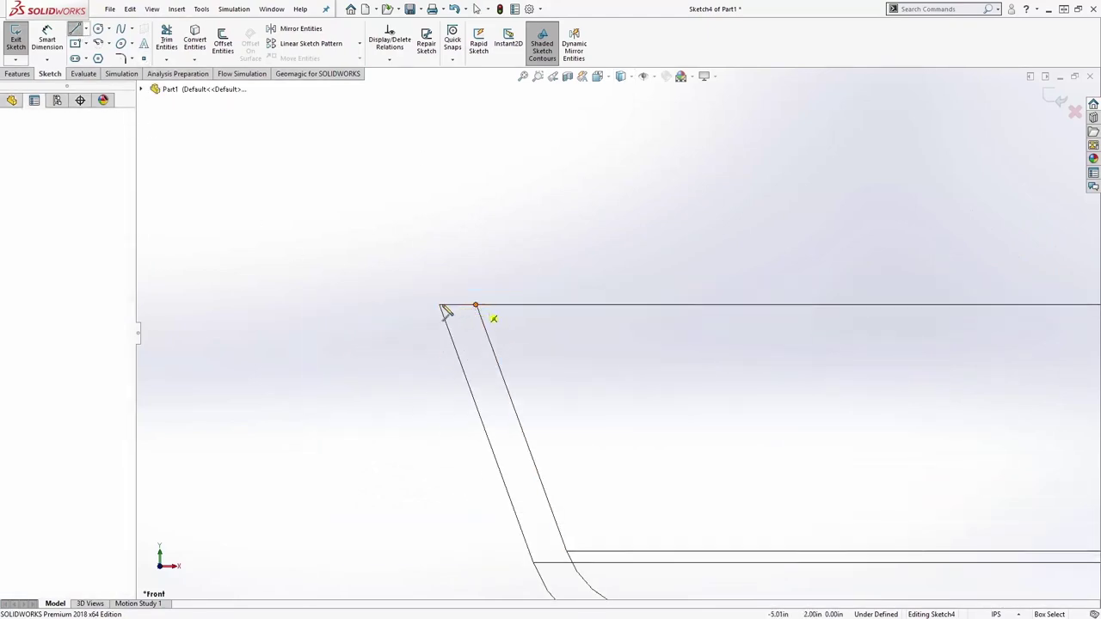
pyautogui.click(439, 358)
pyautogui.click(496, 358)
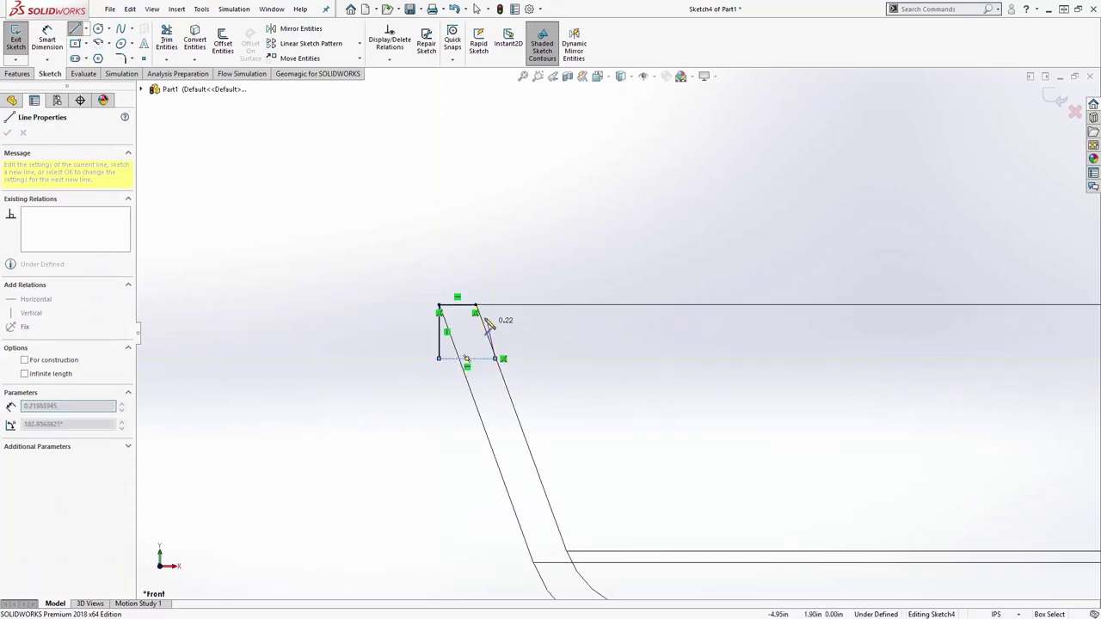
pyautogui.click(475, 306)
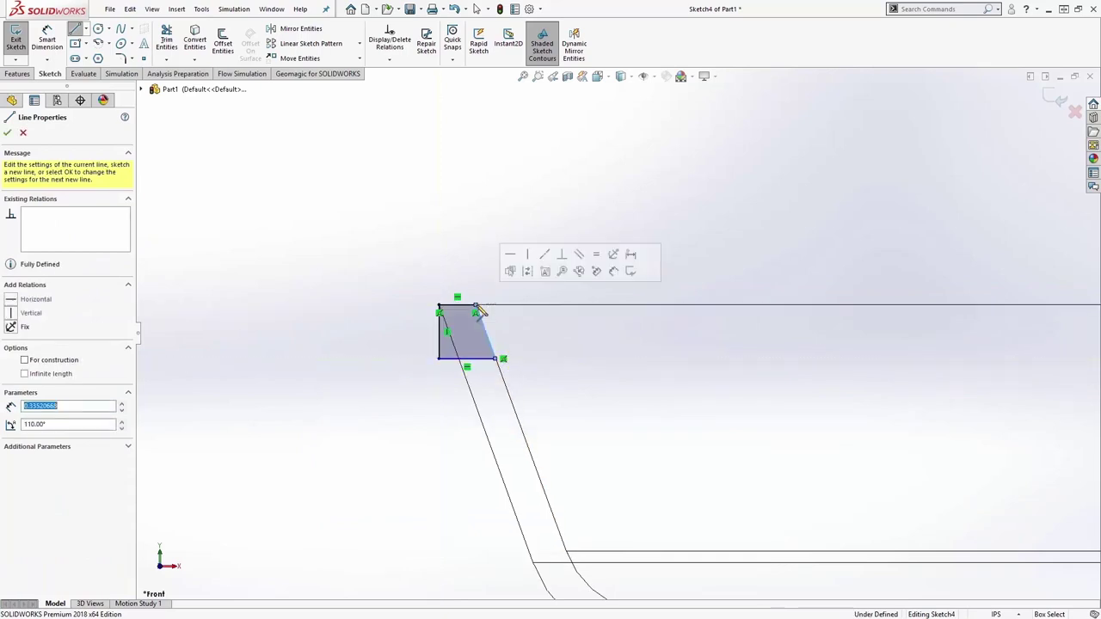
pyautogui.press('Escape')
# Make the profile's bottom line collinear with the handle edge
pyautogui.click(479, 361)
pyautogui.scroll(8, 668, 407)
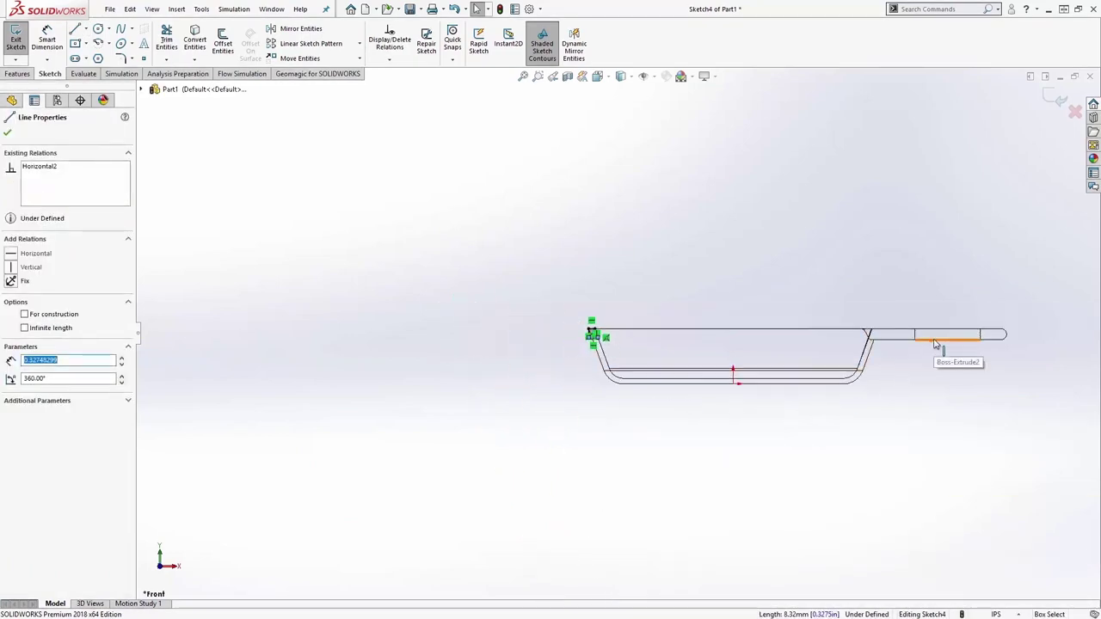
pyautogui.keyDown('ctrl'); pyautogui.click(935, 342); pyautogui.keyUp('ctrl')
pyautogui.click(949, 306)
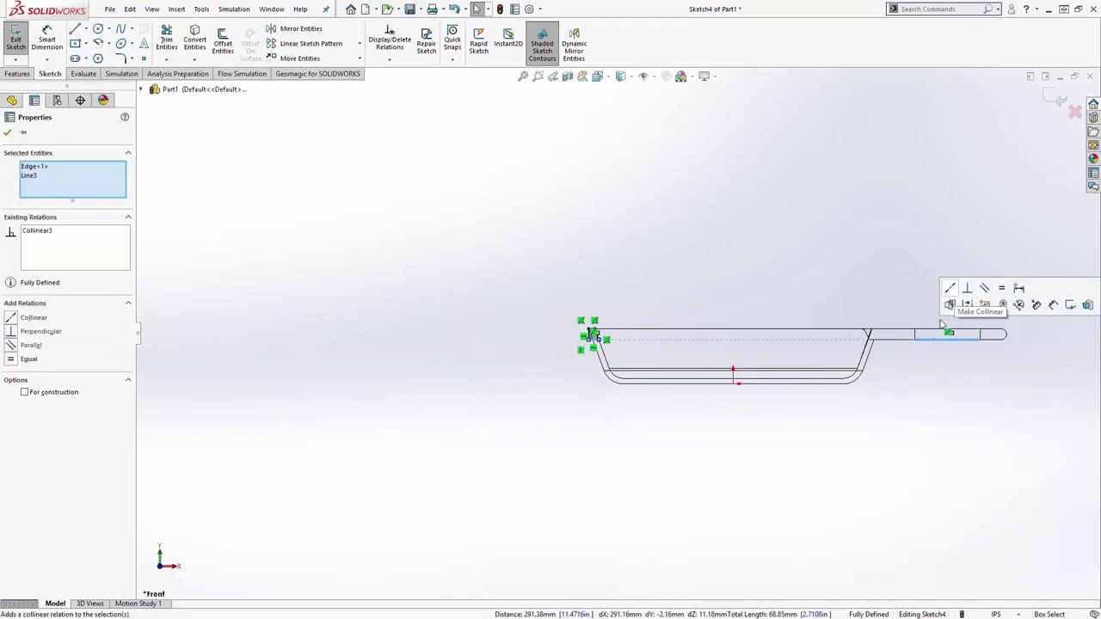
pyautogui.click(866, 419)
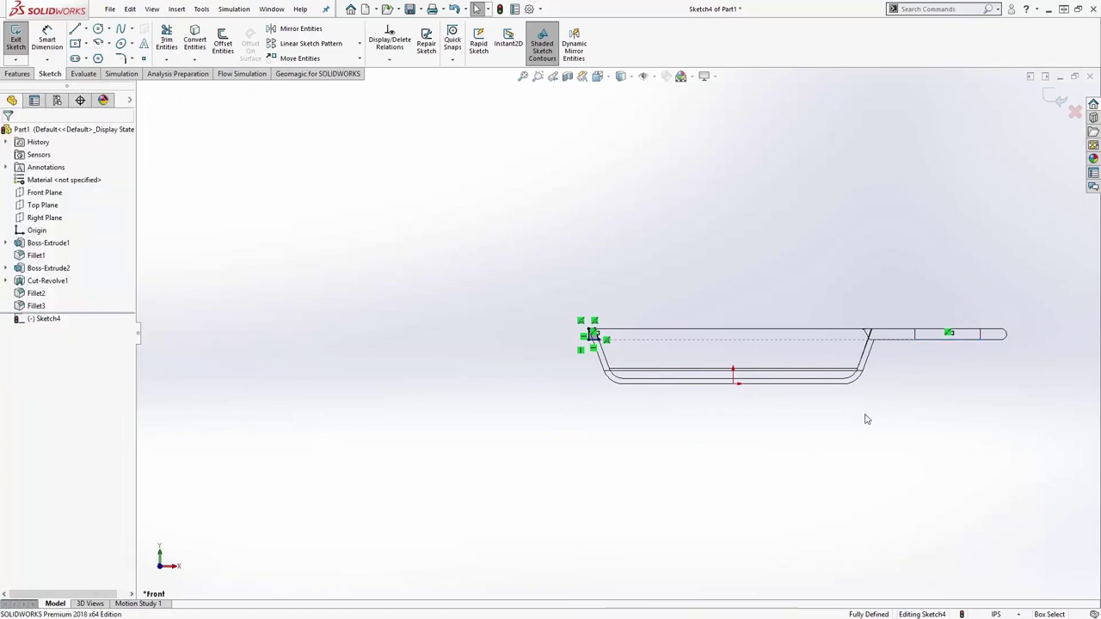
# Draw a vertical construction centerline up through the pan's centre above the rim
pyautogui.click(85, 28)
pyautogui.click(101, 54)
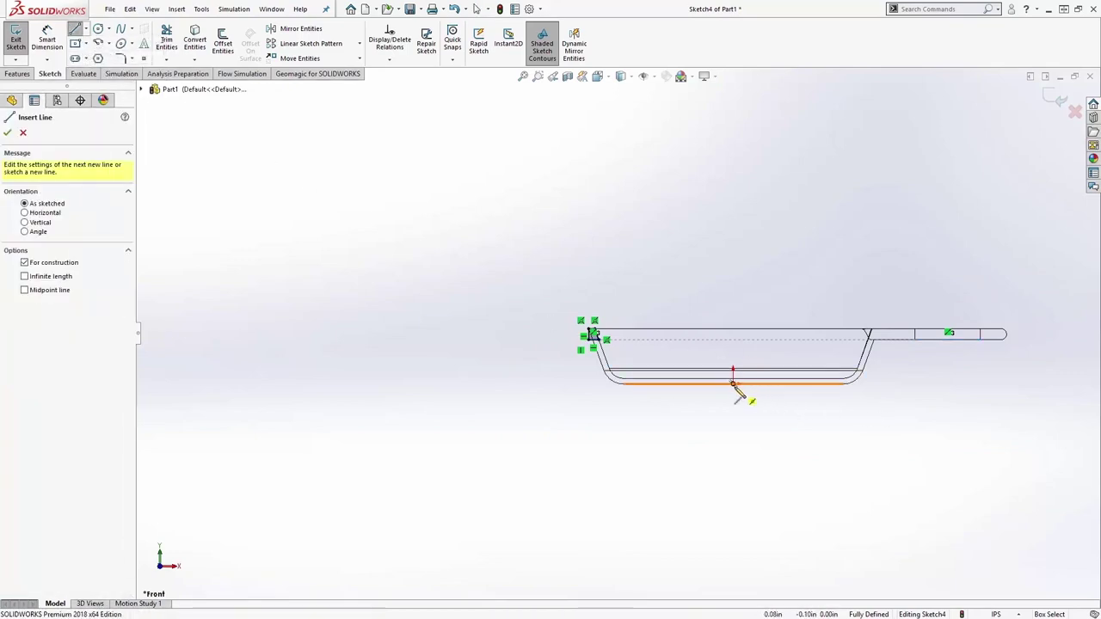
pyautogui.click(732, 384)
pyautogui.click(732, 285)
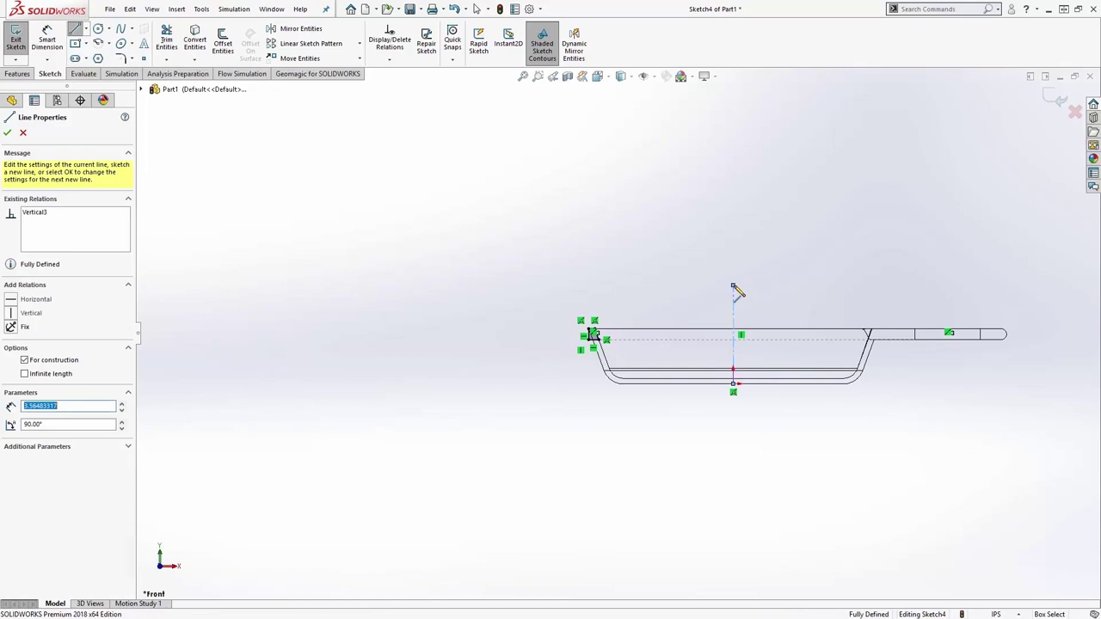
pyautogui.press('Escape')
# Revolve the rim profile Blind 360° about centerline Line7, viewed shaded in isometric
pyautogui.click(17, 74)
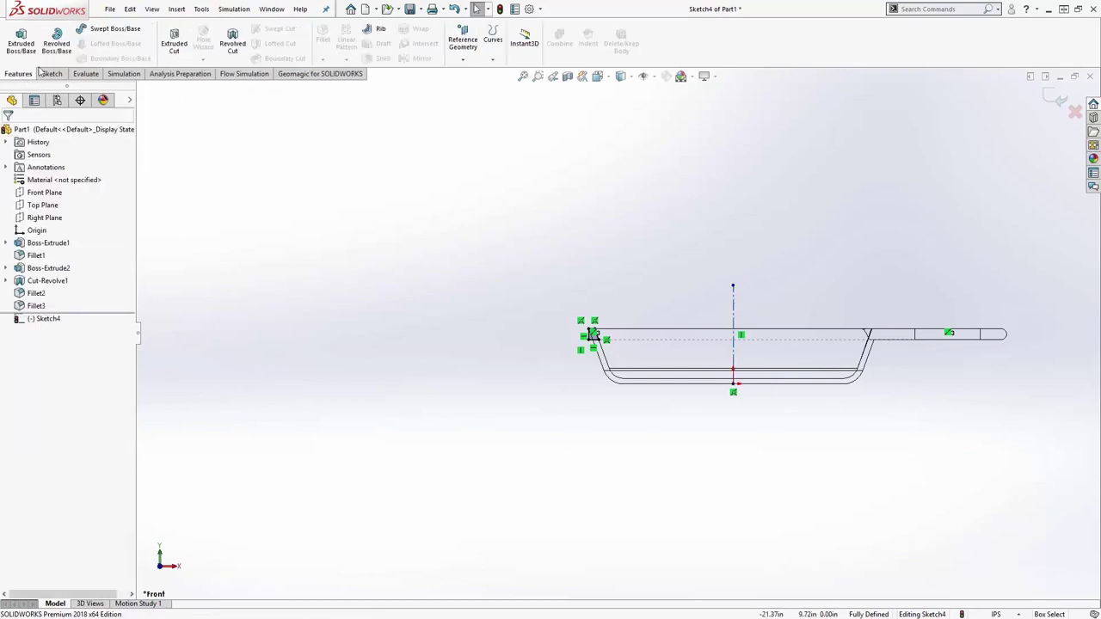
pyautogui.click(56, 42)
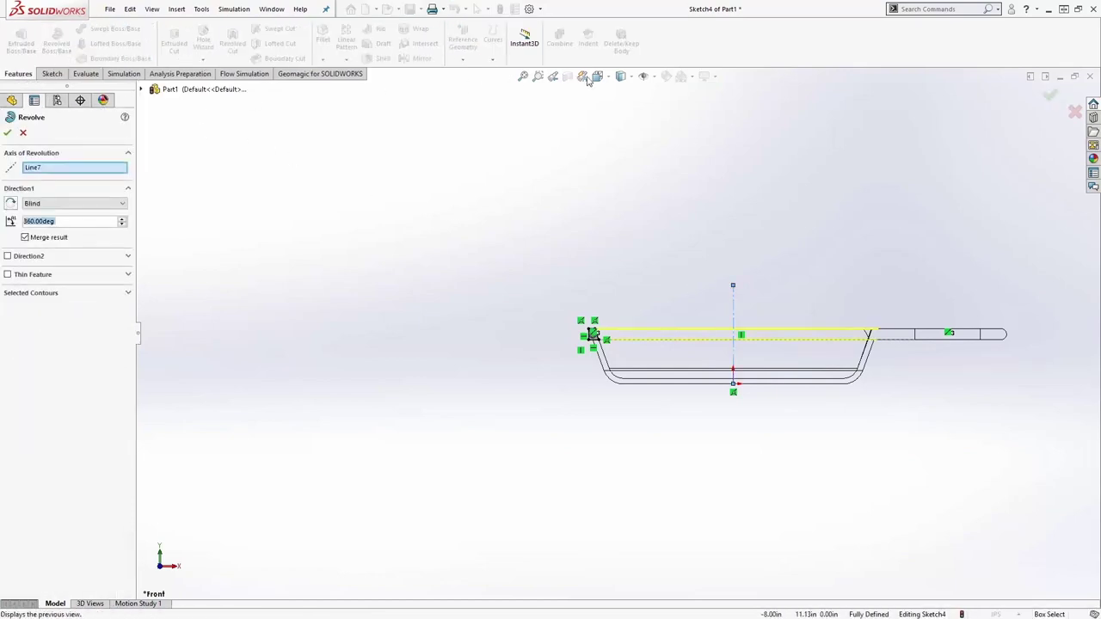
pyautogui.click(621, 111)
pyautogui.hotkey('ctrl', '7')
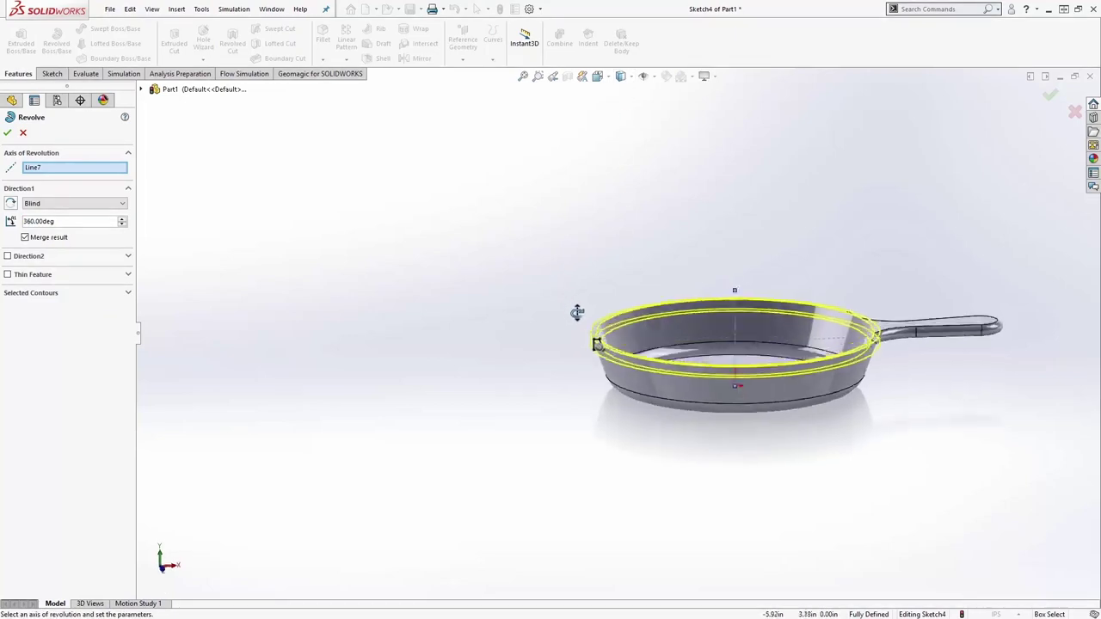
pyautogui.click(7, 133)
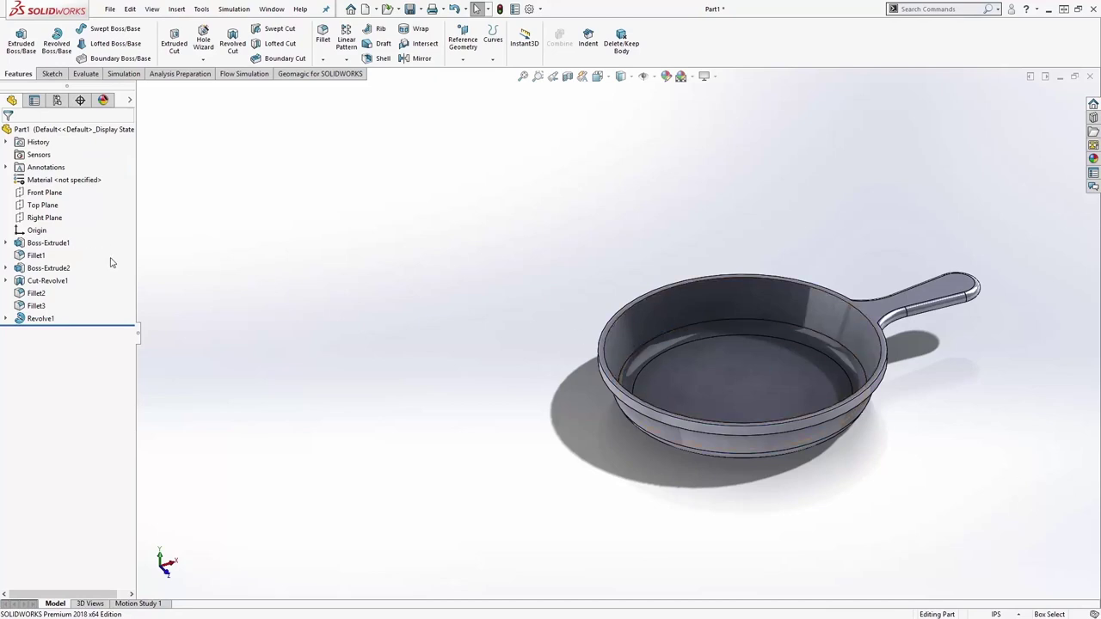
# Start a sketch on the rim face with a horizontal centerline from the origin leftward
pyautogui.click(871, 309)
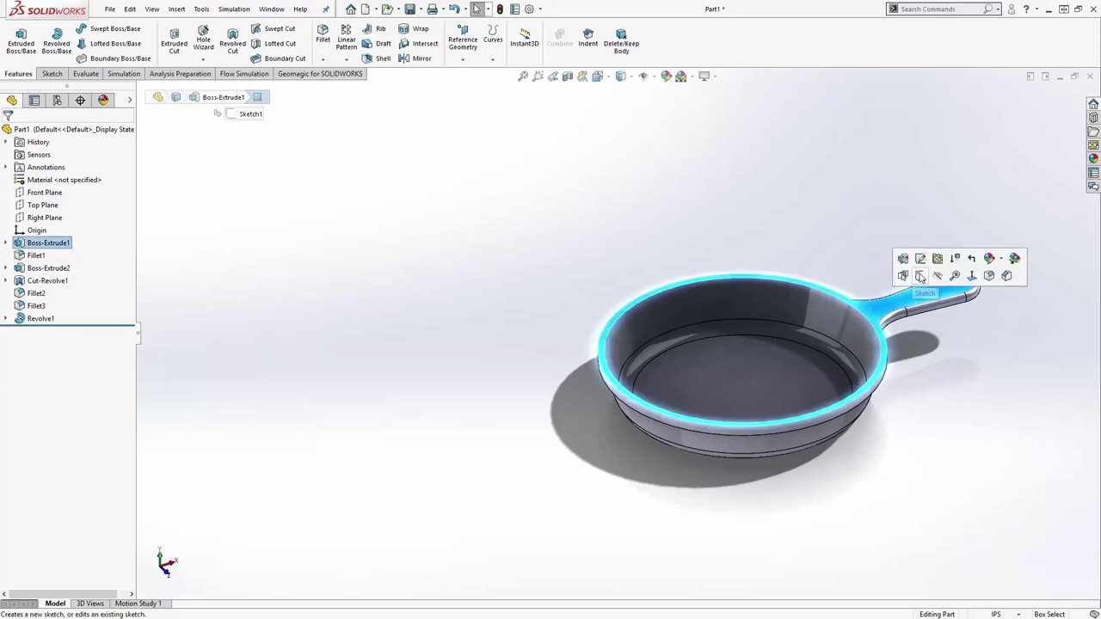
pyautogui.click(919, 275)
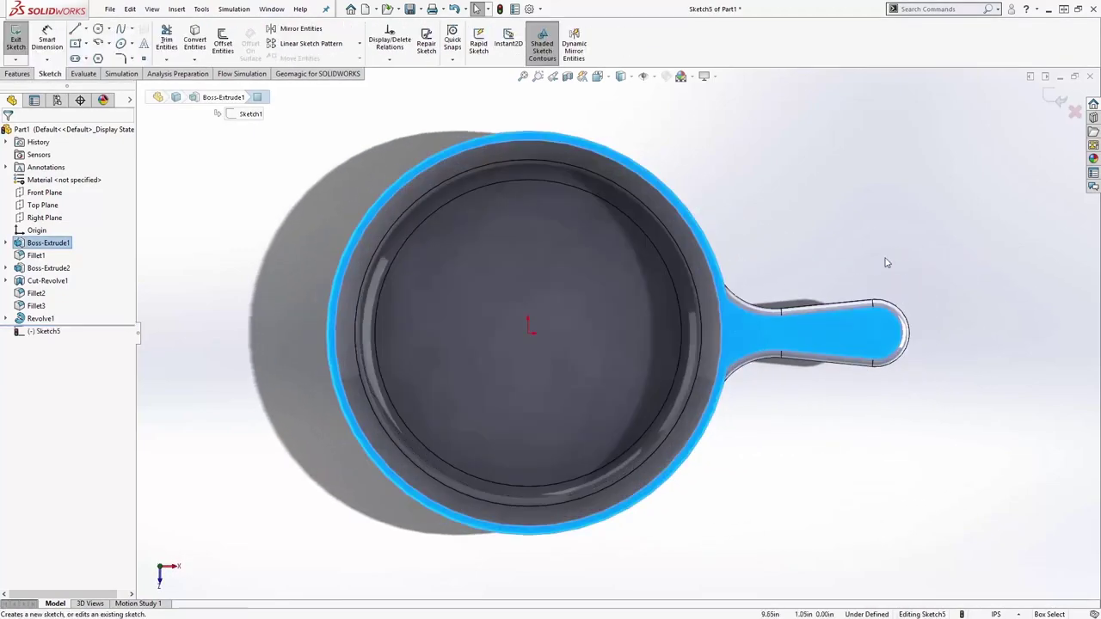
pyautogui.click(86, 28)
pyautogui.click(100, 54)
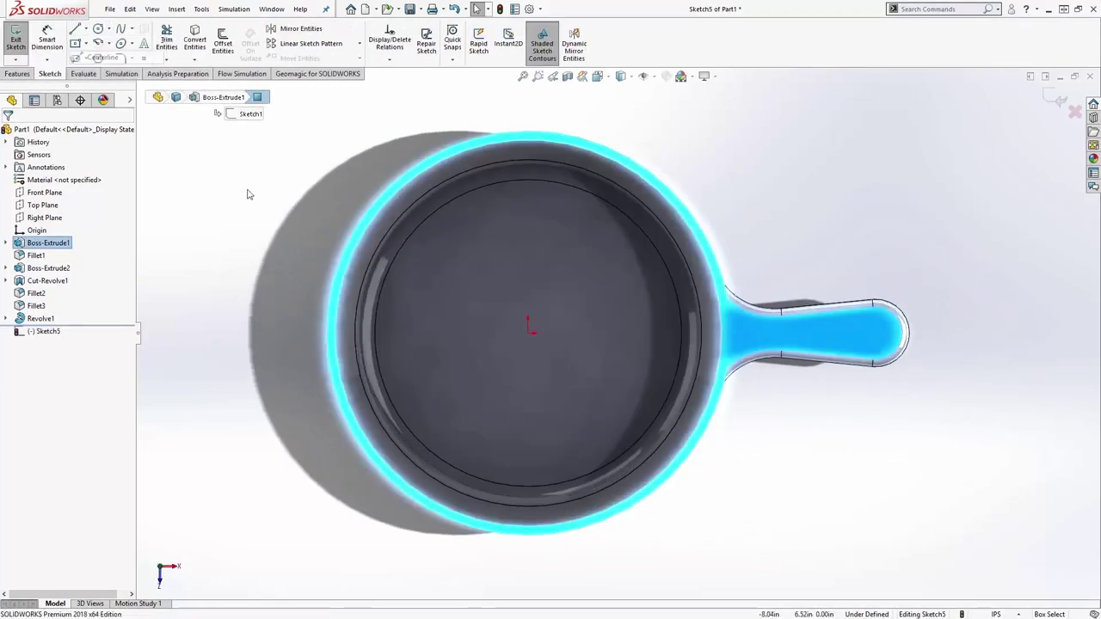
pyautogui.click(528, 332)
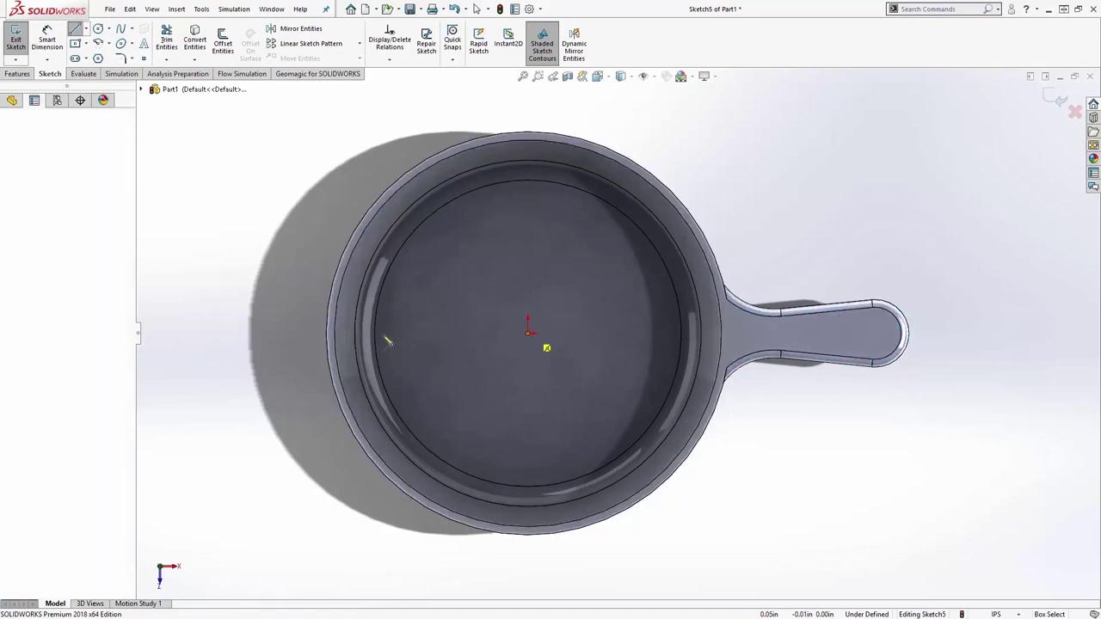
pyautogui.click(255, 332)
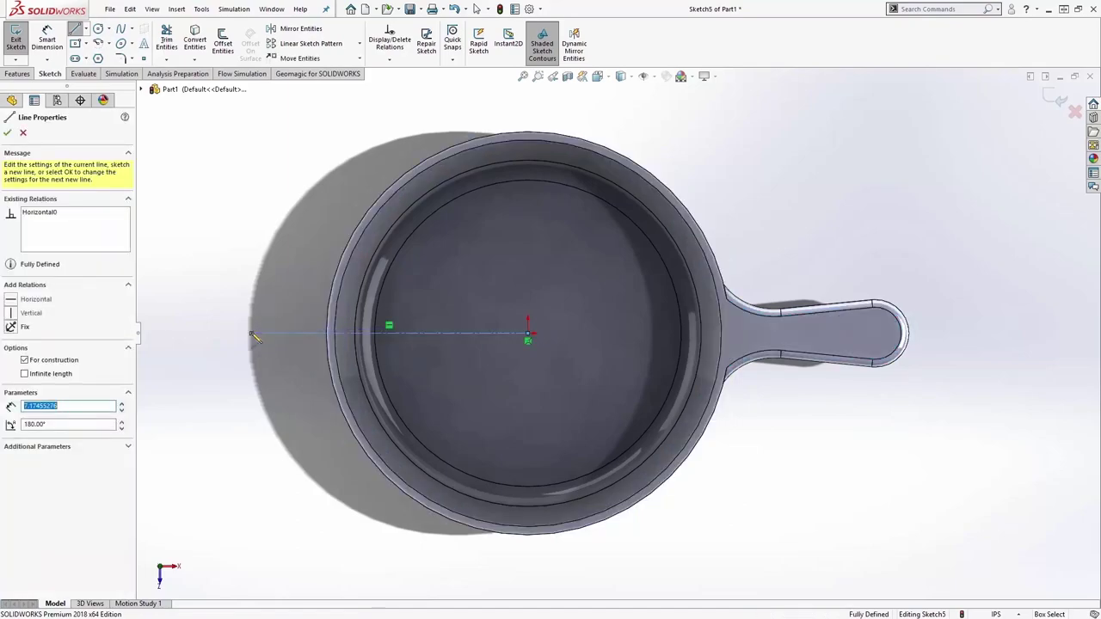
pyautogui.press('Escape')
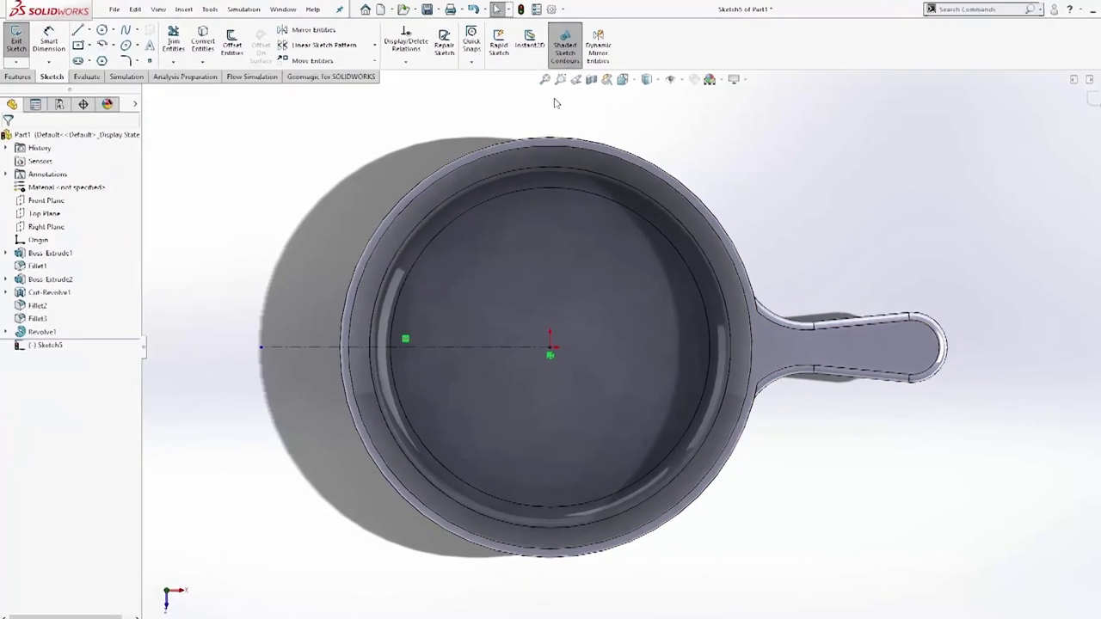
# Mirror about the centerline while drawing a vertical line and a slanted line out to the rim
pyautogui.click(597, 47)
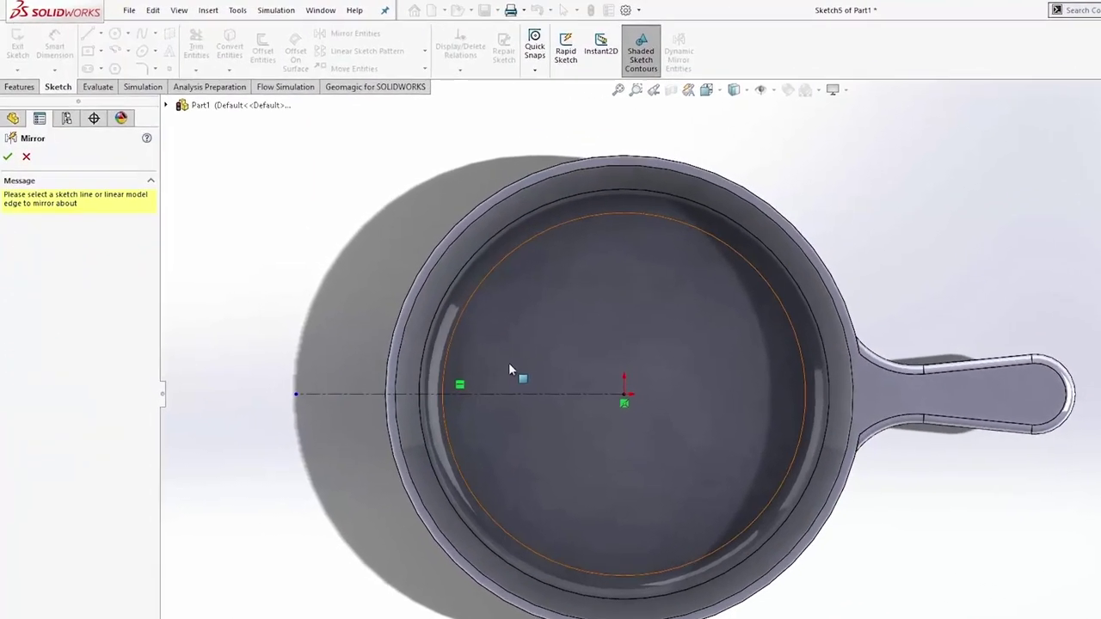
pyautogui.click(437, 346)
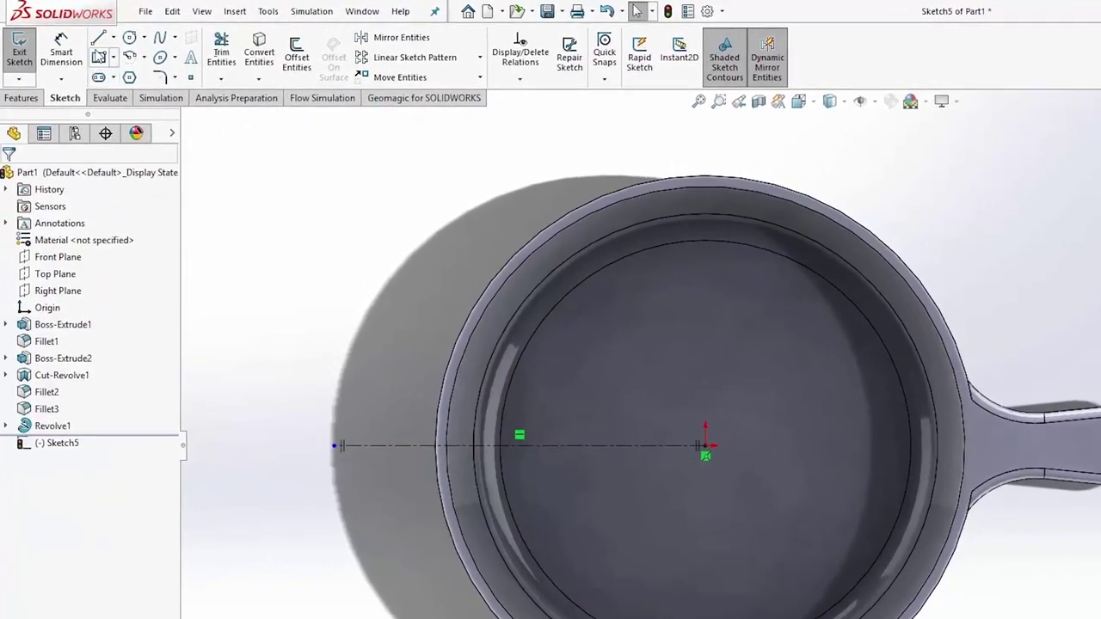
pyautogui.click(98, 38)
pyautogui.click(370, 445)
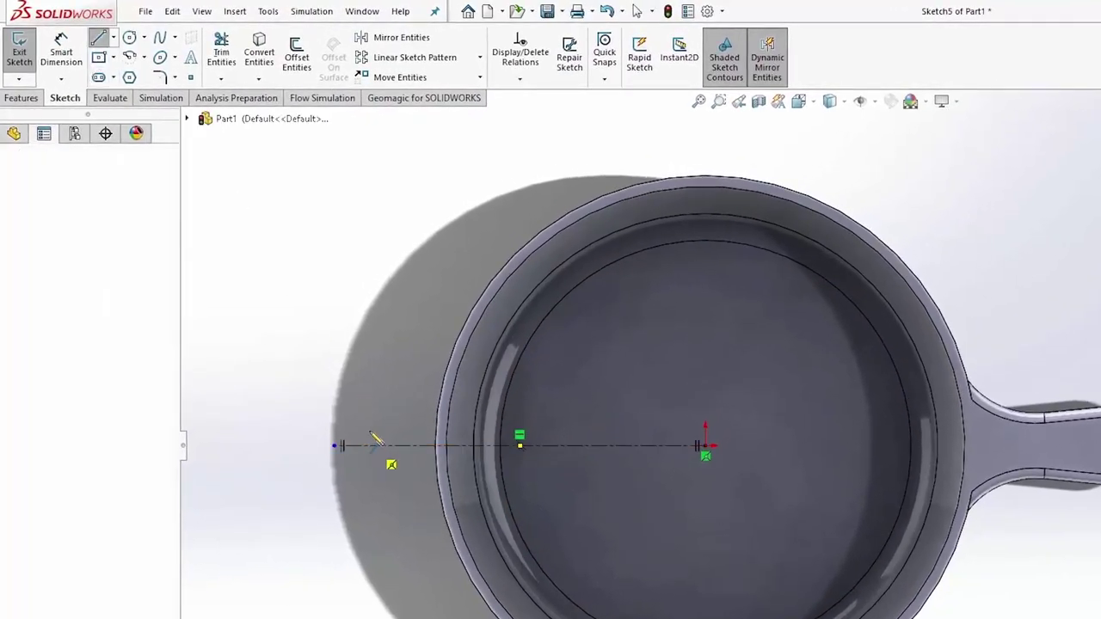
pyautogui.click(370, 391)
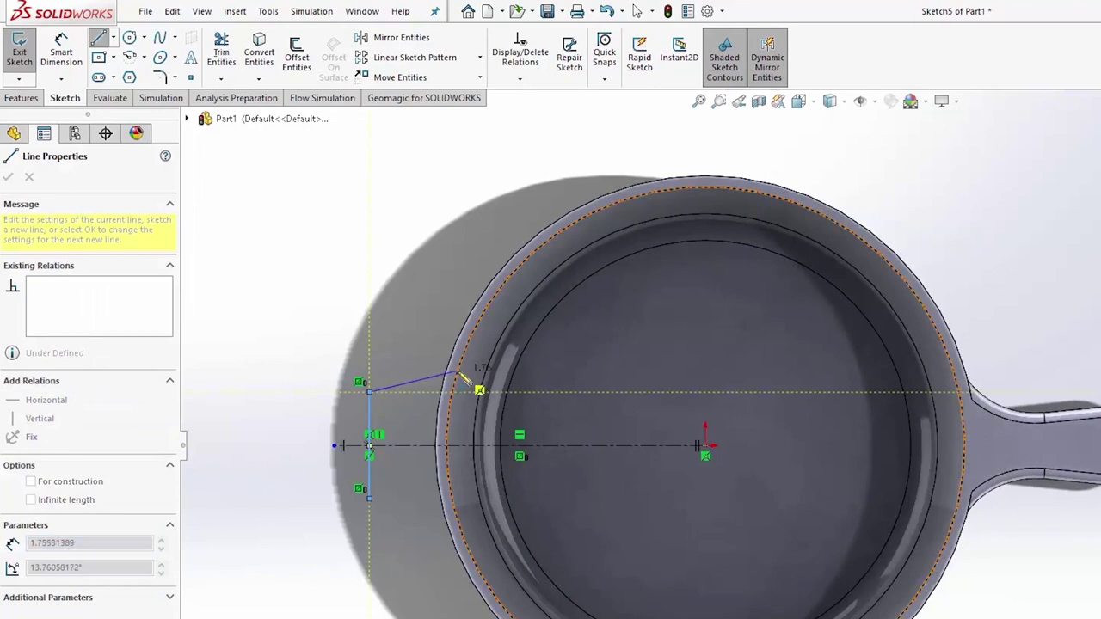
pyautogui.click(457, 373)
pyautogui.press('Escape')
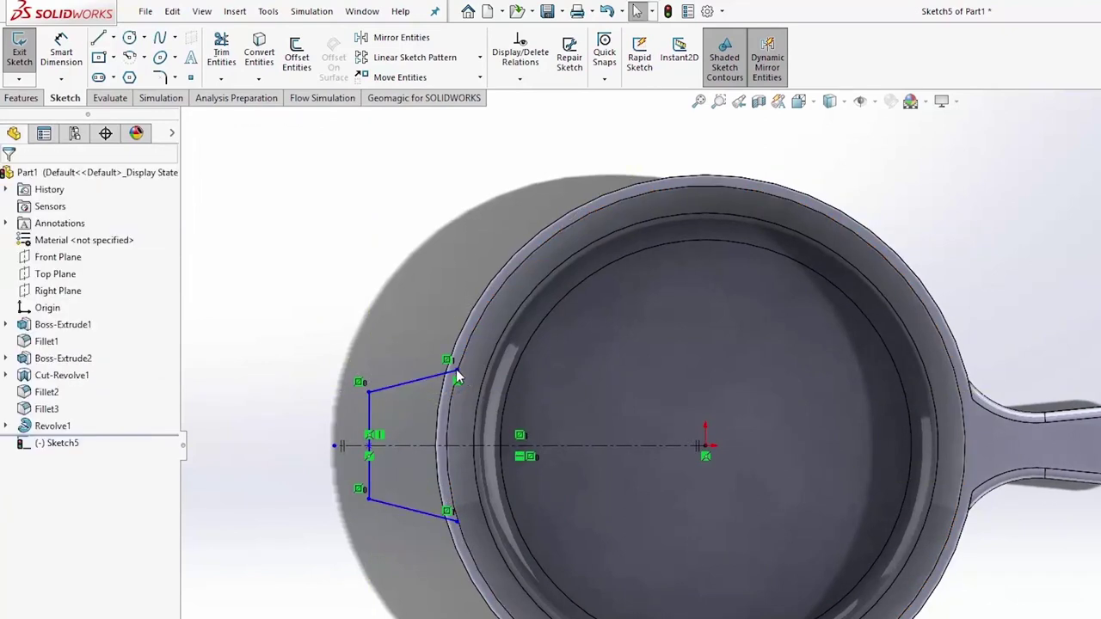
# Convert the pan's outer rim edge into the sketch and trim away its unneeded portion
pyautogui.click(267, 67)
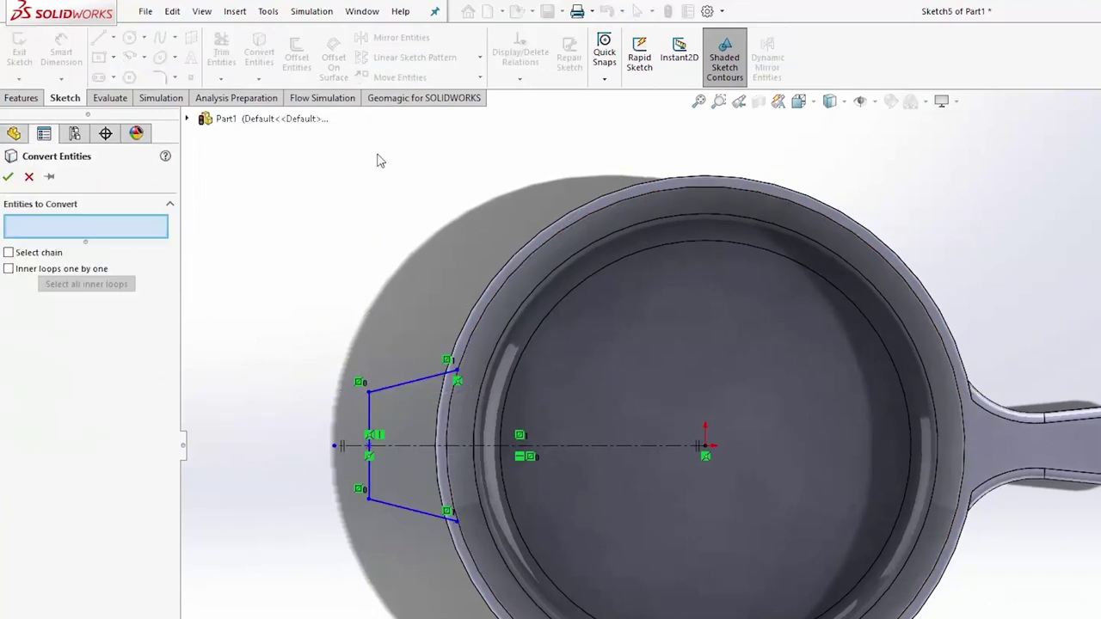
pyautogui.click(495, 298)
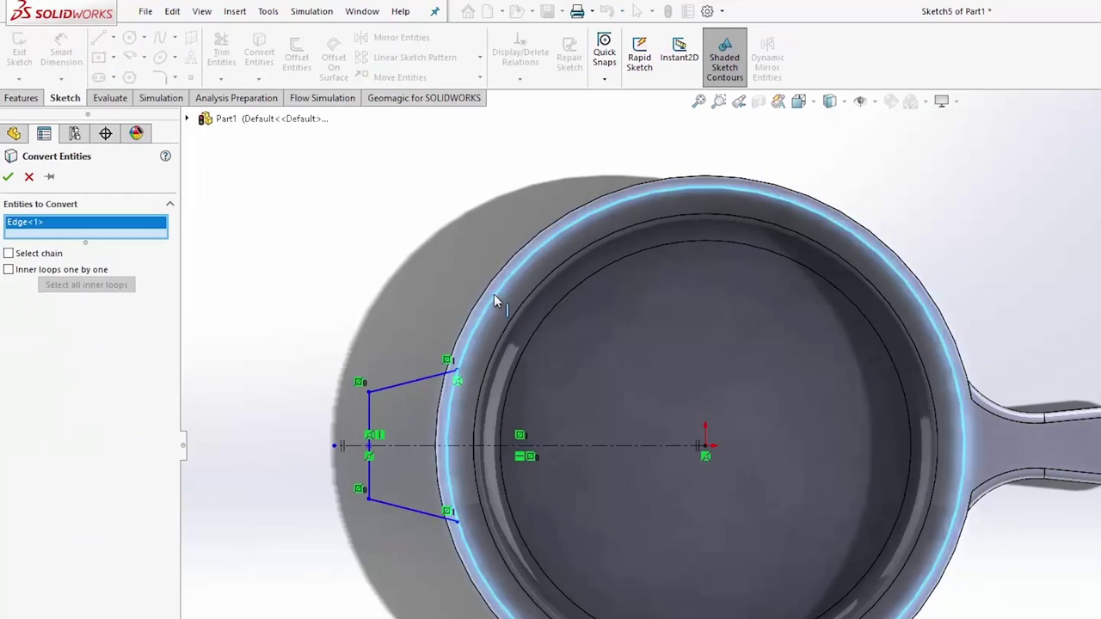
pyautogui.click(9, 176)
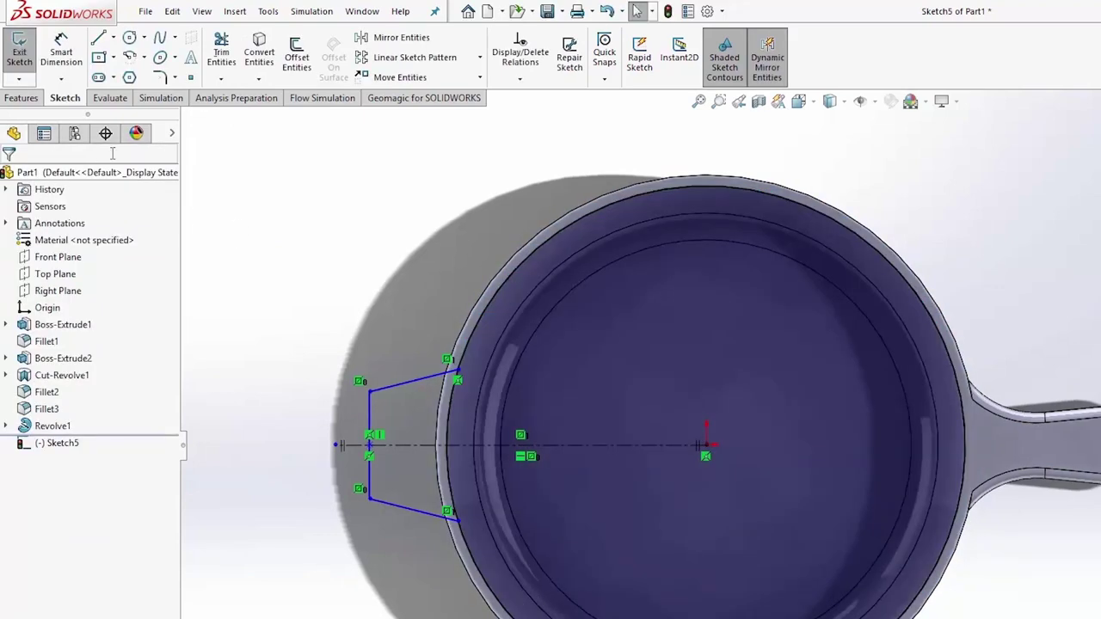
pyautogui.click(221, 51)
pyautogui.moveTo(405, 265); pyautogui.dragTo(565, 374)
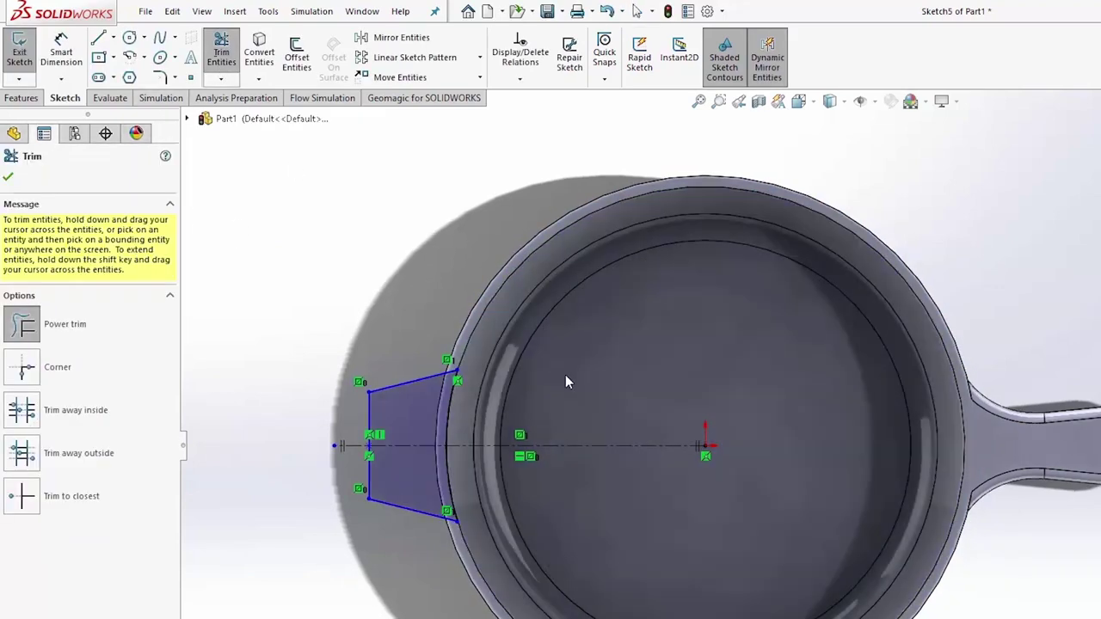
# Dimension the vertical line to 2.20 in and the rim endpoint spacing to 4.50 in
pyautogui.click(59, 69)
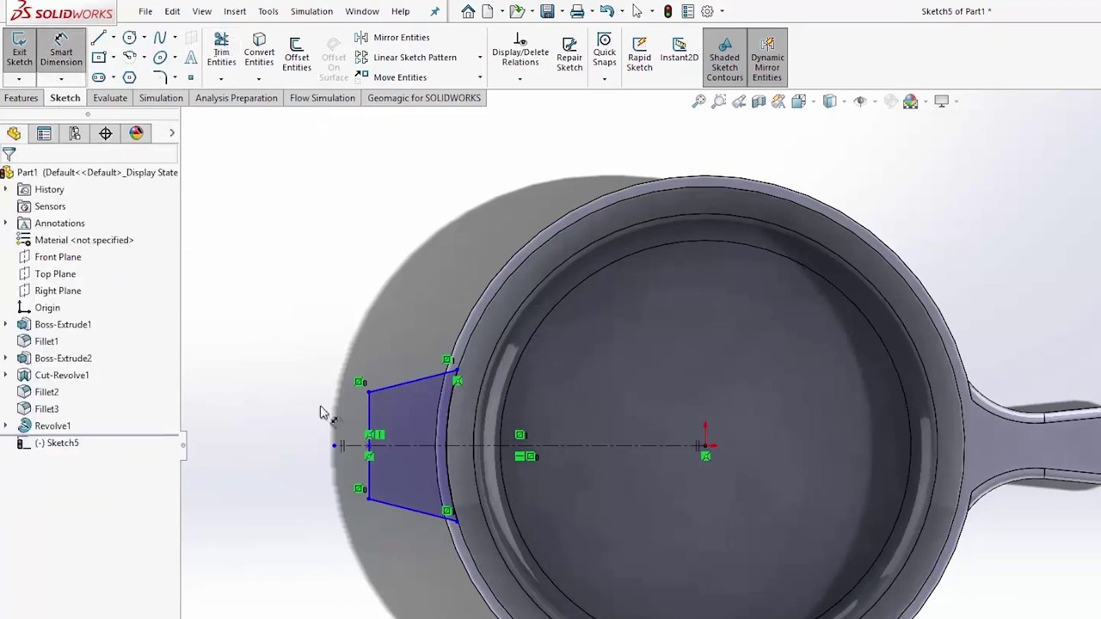
pyautogui.click(369, 421)
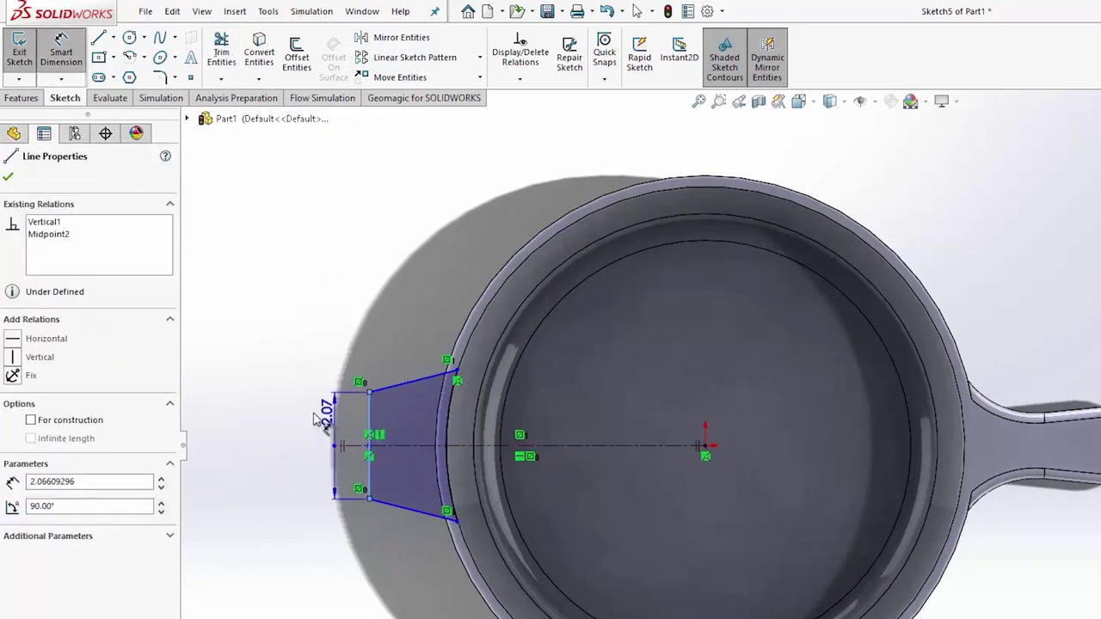
pyautogui.click(288, 449)
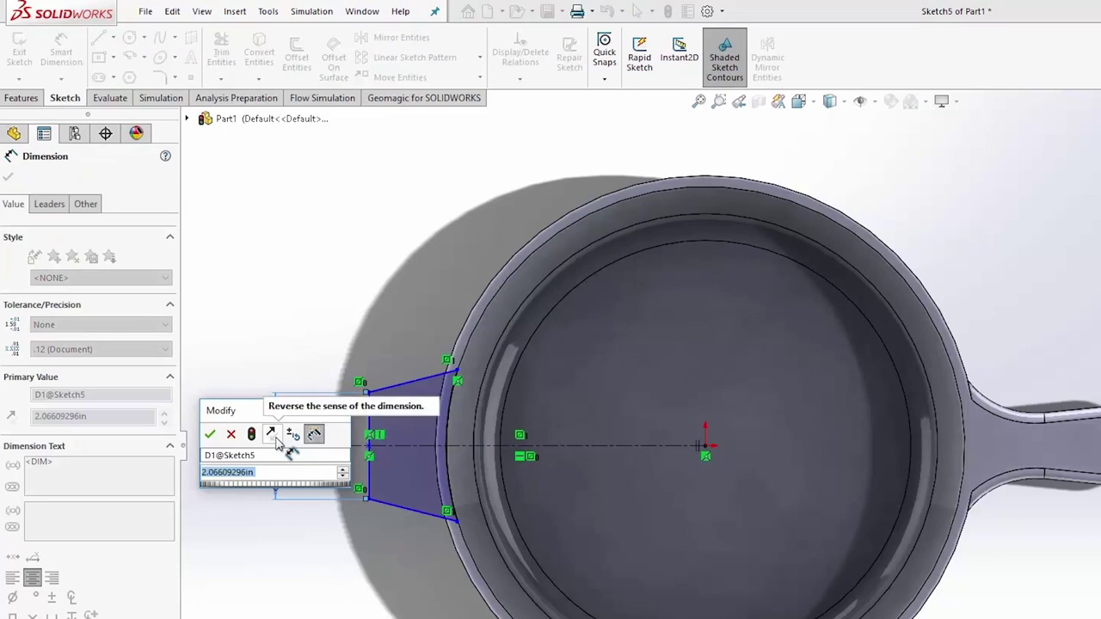
pyautogui.write('2.2')
pyautogui.press('Return')
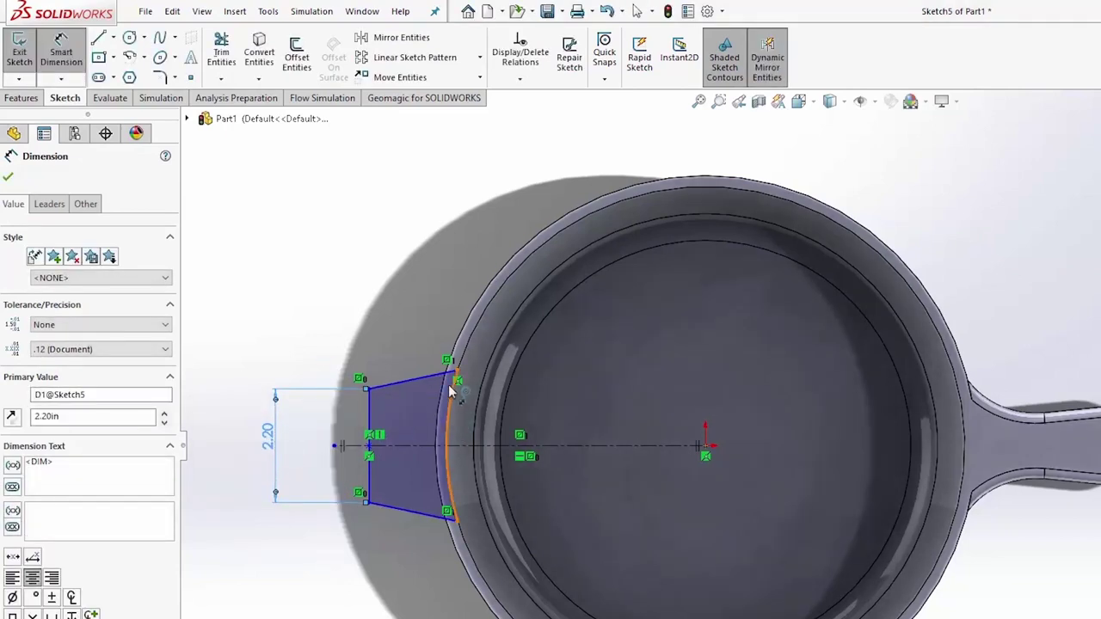
pyautogui.click(456, 372)
pyautogui.click(458, 520)
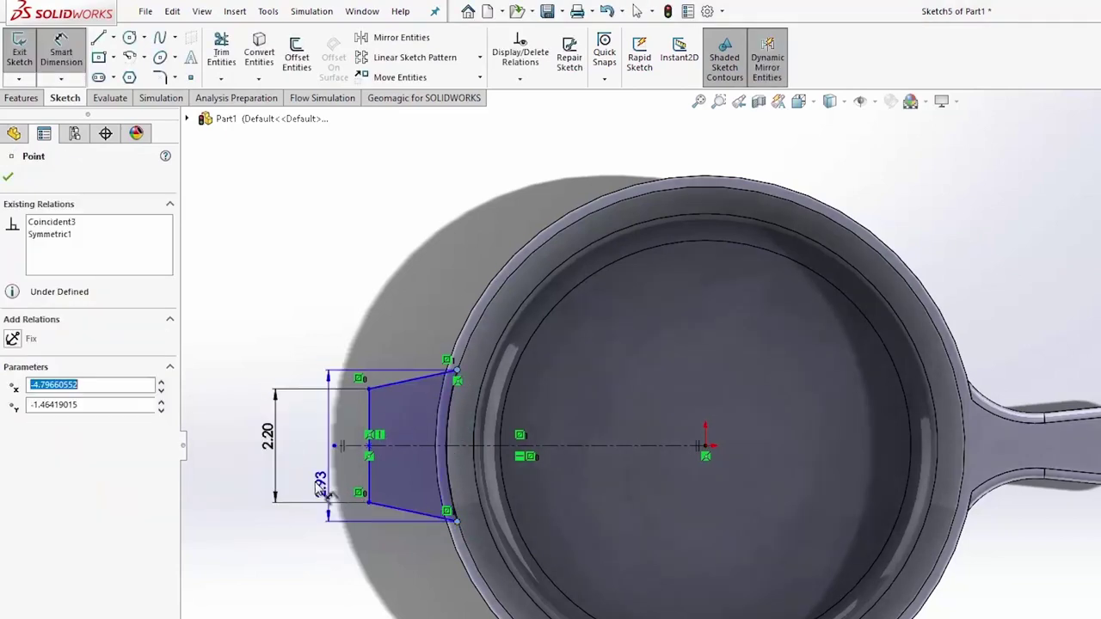
pyautogui.click(233, 453)
pyautogui.write('4.')
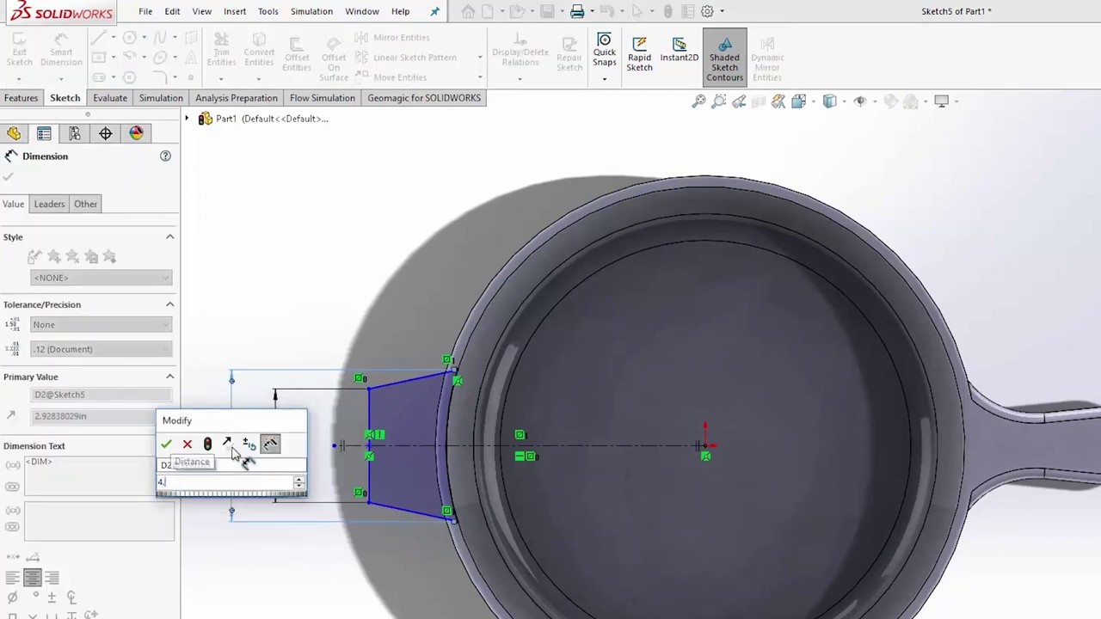
pyautogui.write('5')
pyautogui.press('Return')
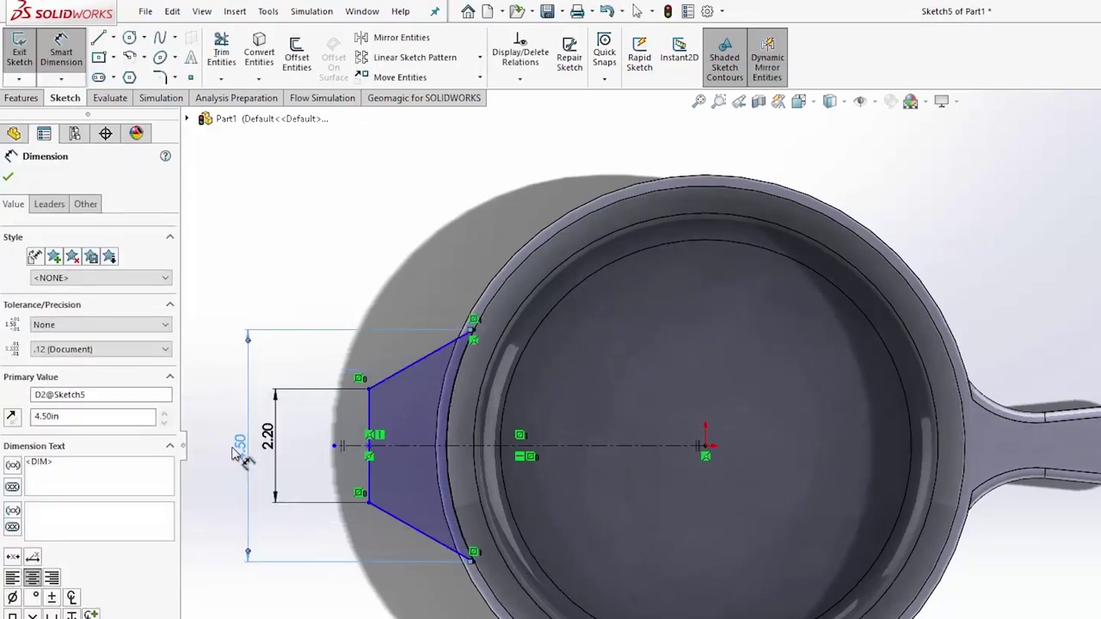
# Dimension the vertical line 6.25 in from the pan's origin
pyautogui.click(371, 491)
pyautogui.click(705, 447)
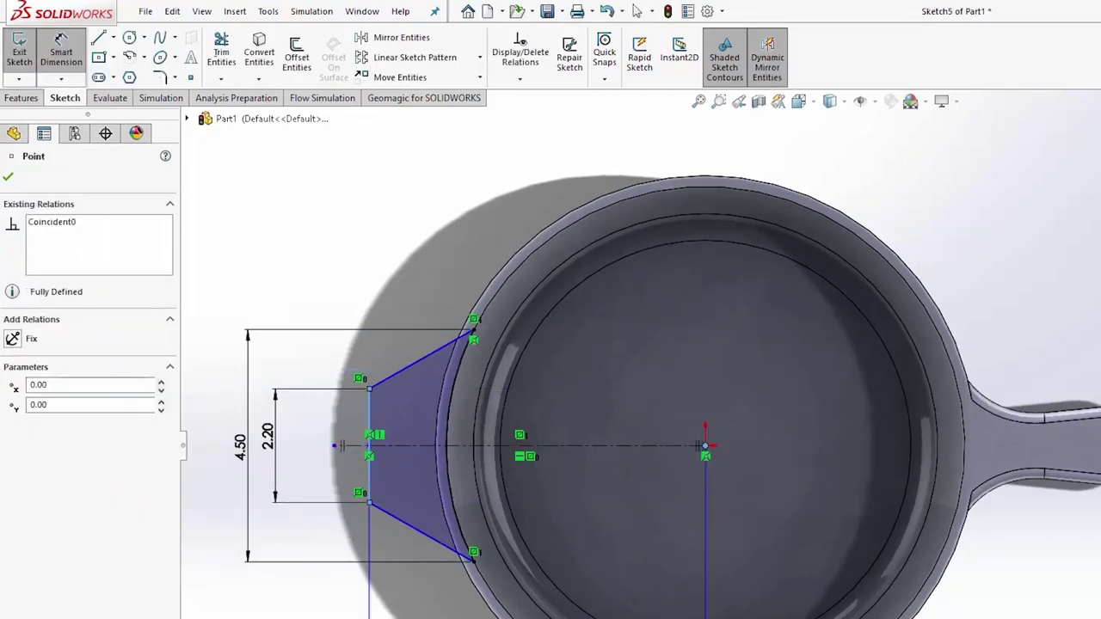
pyautogui.press('d')
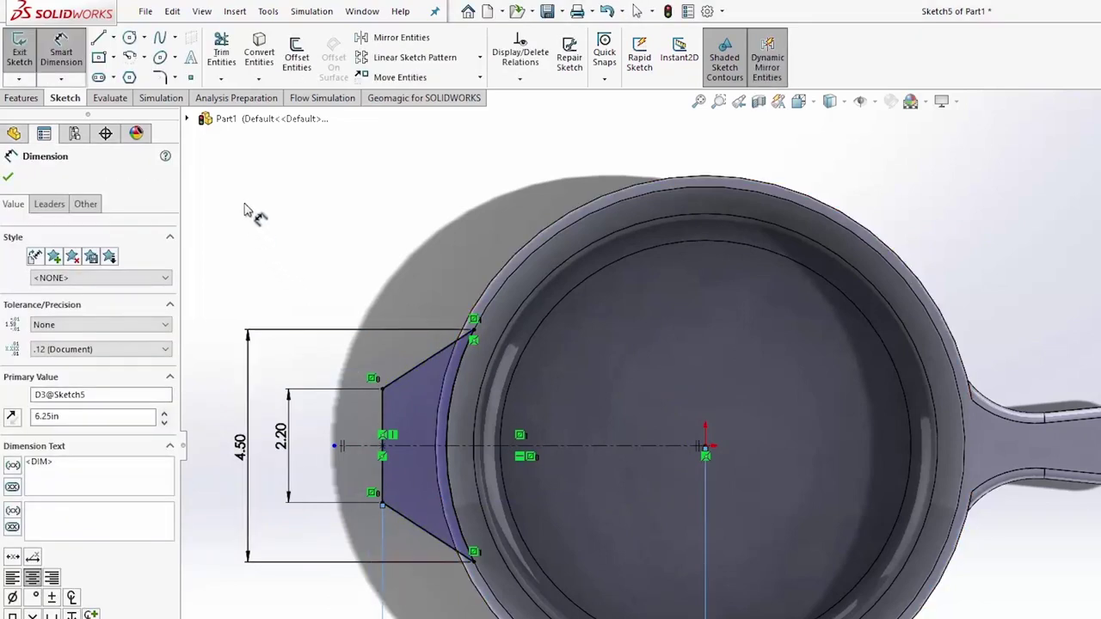
pyautogui.click(296, 55)
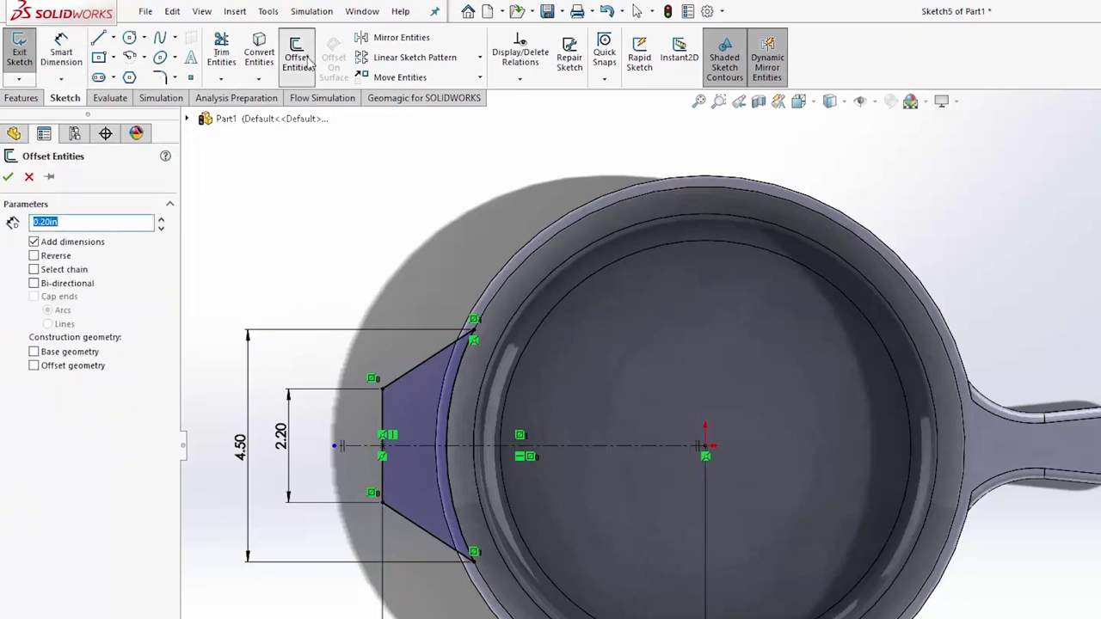
# Offset the slanted line and inner arc 0.35 in inward and exit Sketch5
pyautogui.click(419, 367)
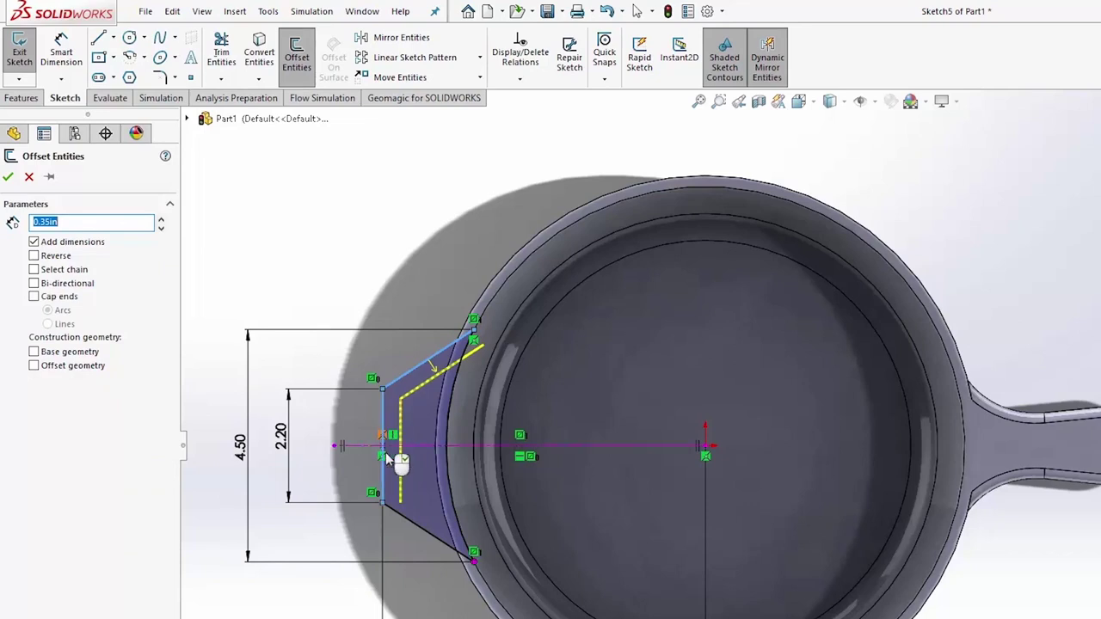
pyautogui.click(444, 462)
pyautogui.click(46, 258)
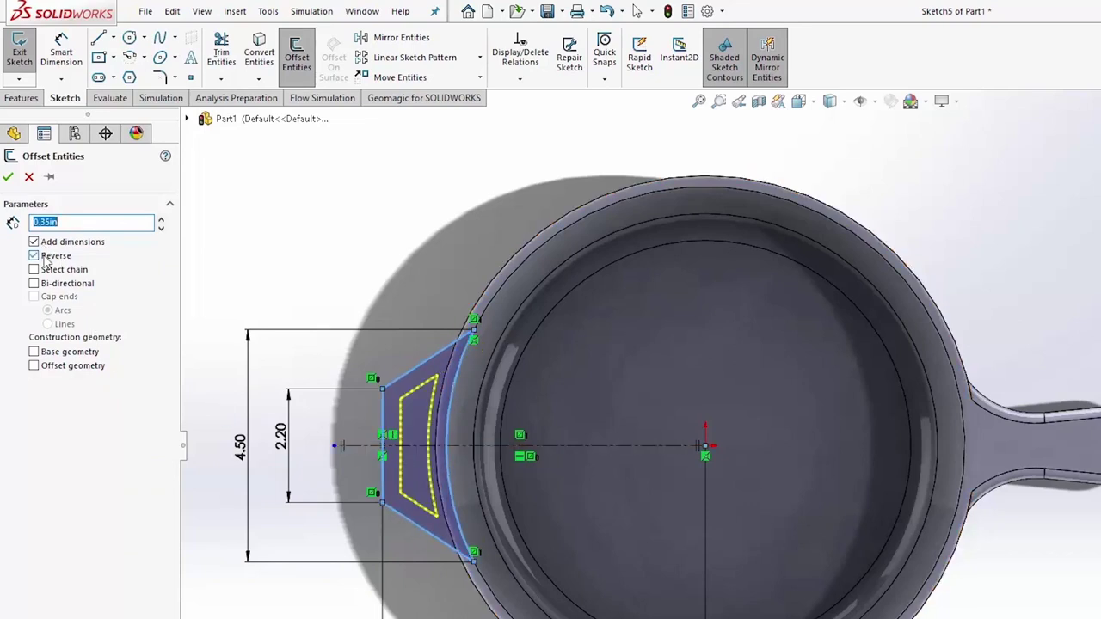
pyautogui.click(10, 177)
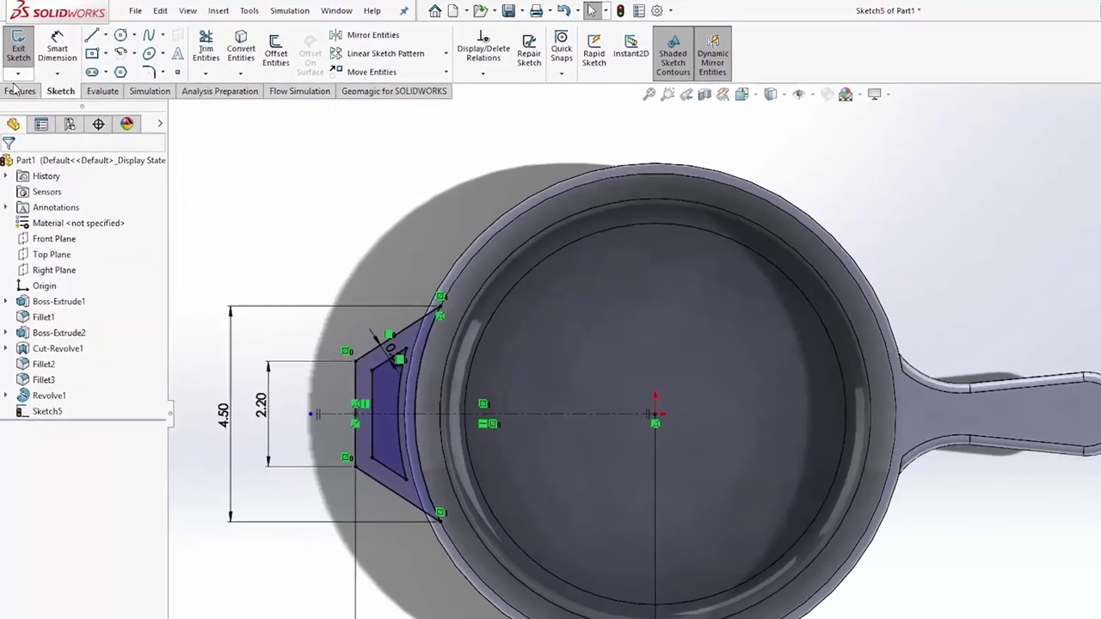
pyautogui.click(18, 98)
# Extrude the helper handle Blind 0.40 in in the reversed direction as Boss-Extrude3
pyautogui.hotkey('ctrl', '7')
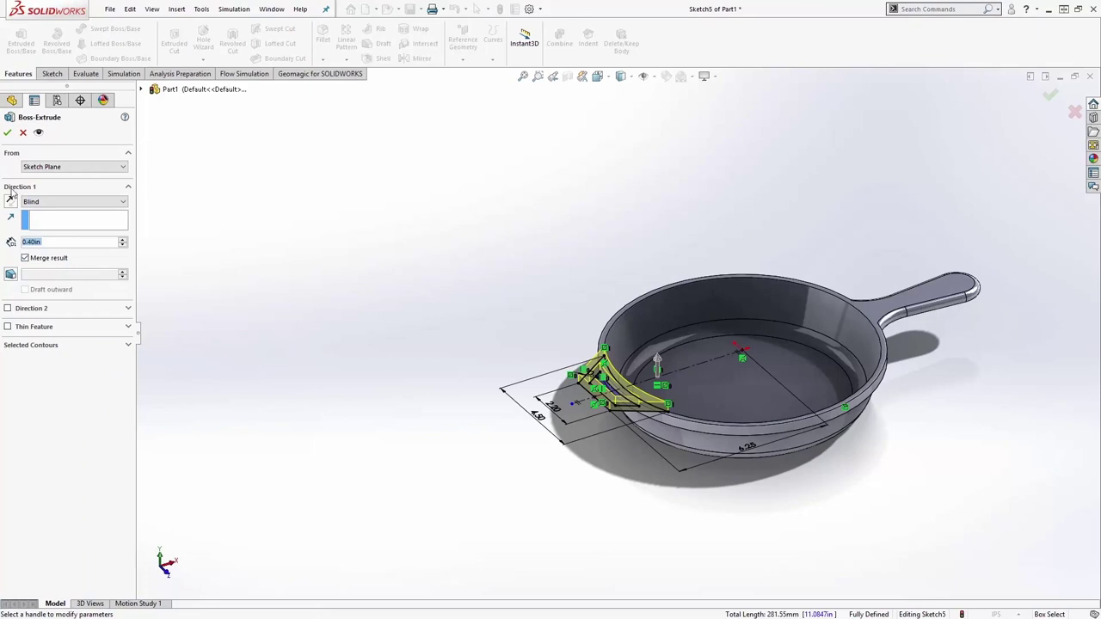
pyautogui.click(10, 202)
pyautogui.click(8, 132)
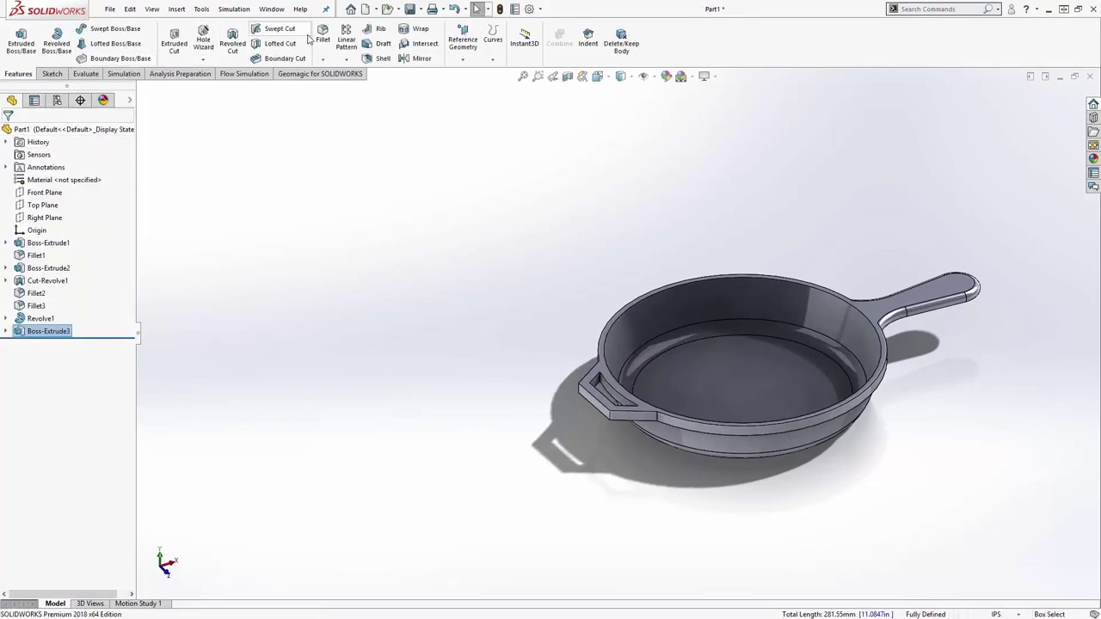
# Round the helper-handle edges and the edges connected to its start face with a 0.20 in fillet
pyautogui.click(320, 39)
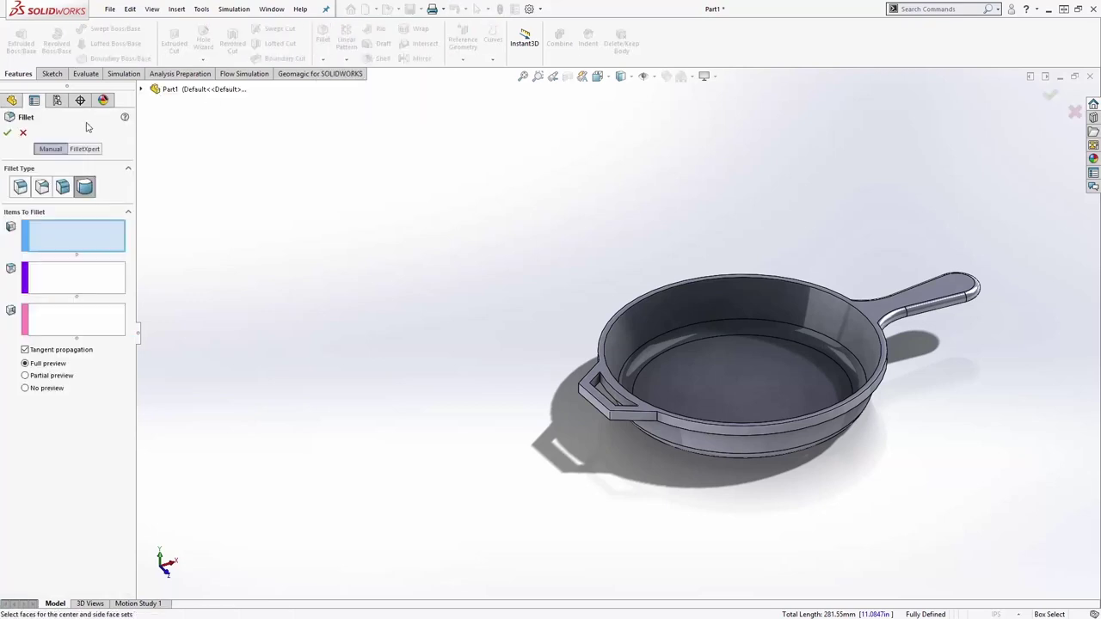
pyautogui.click(20, 187)
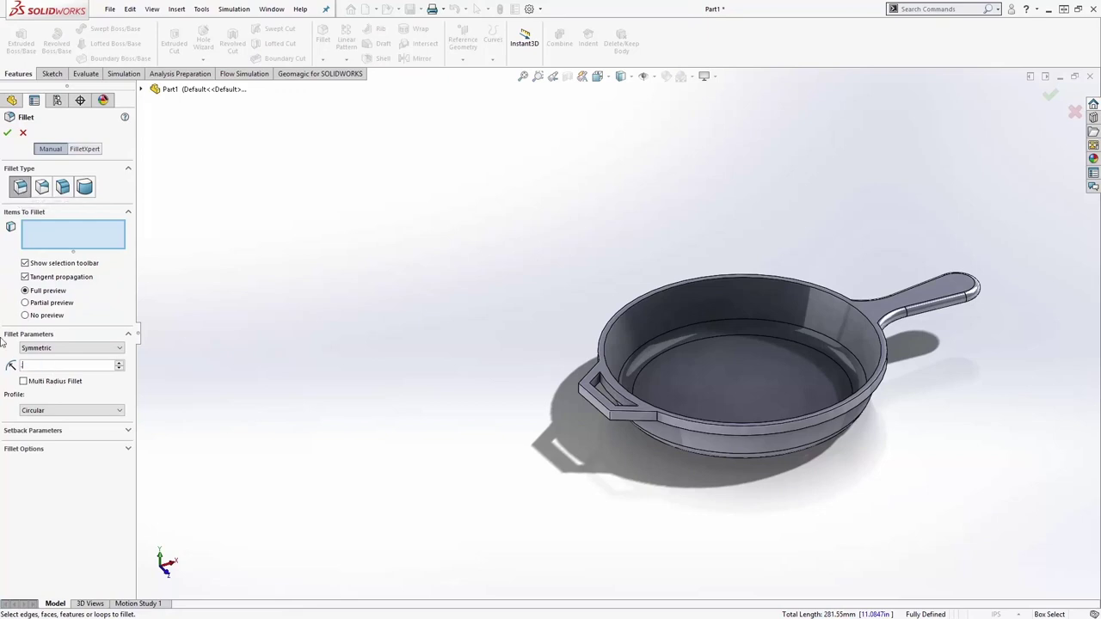
pyautogui.scroll(-3, 633, 406)
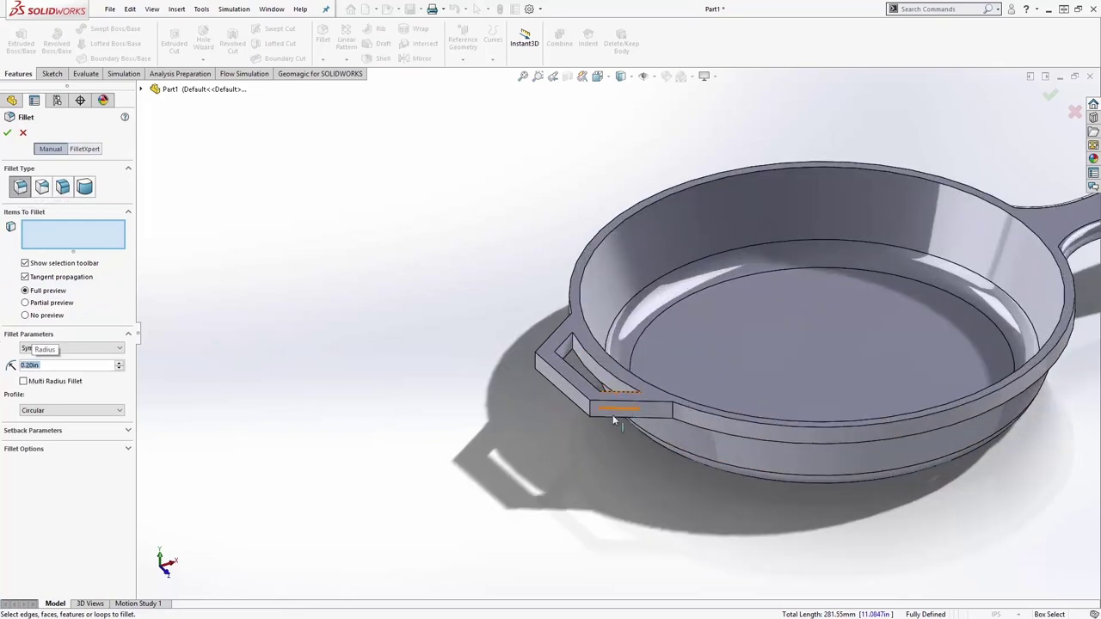
pyautogui.click(590, 412)
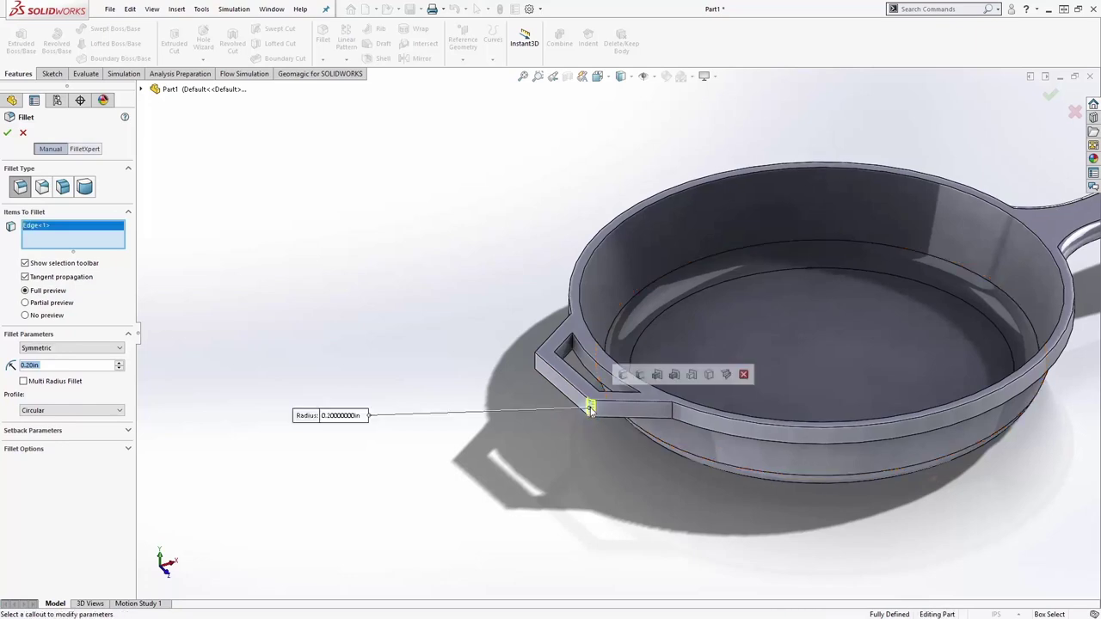
pyautogui.click(641, 375)
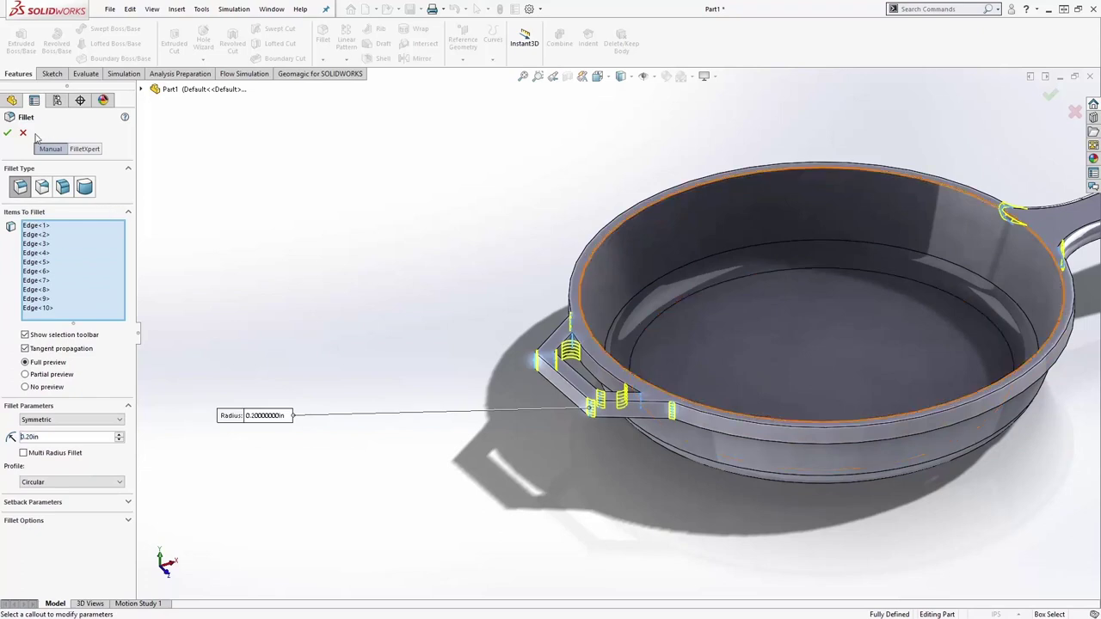
pyautogui.click(8, 134)
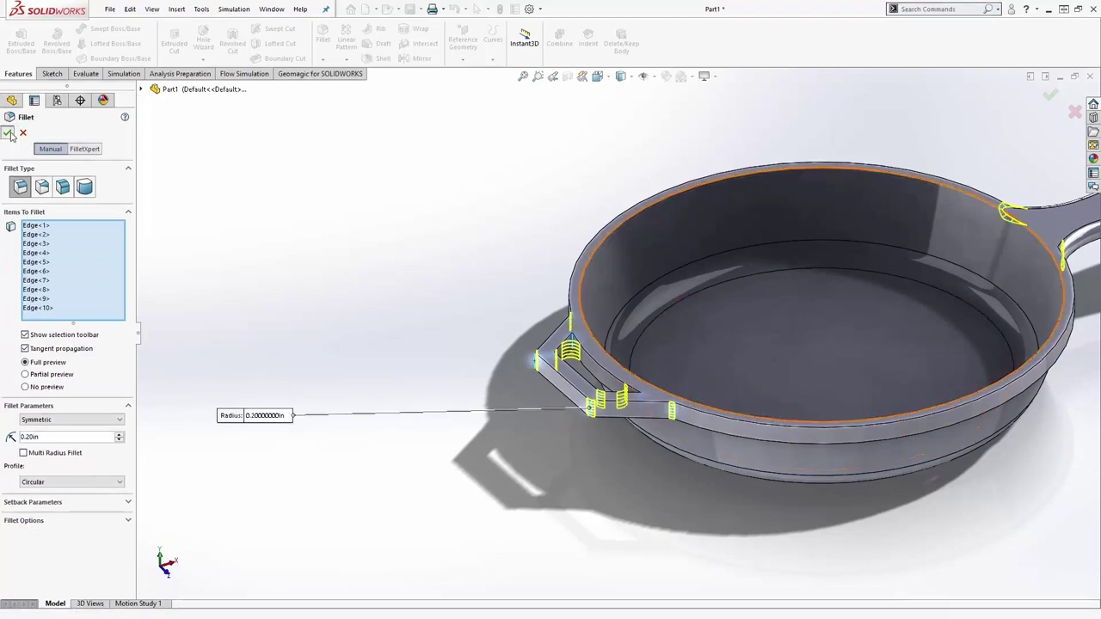
pyautogui.scroll(-3, 805, 348)
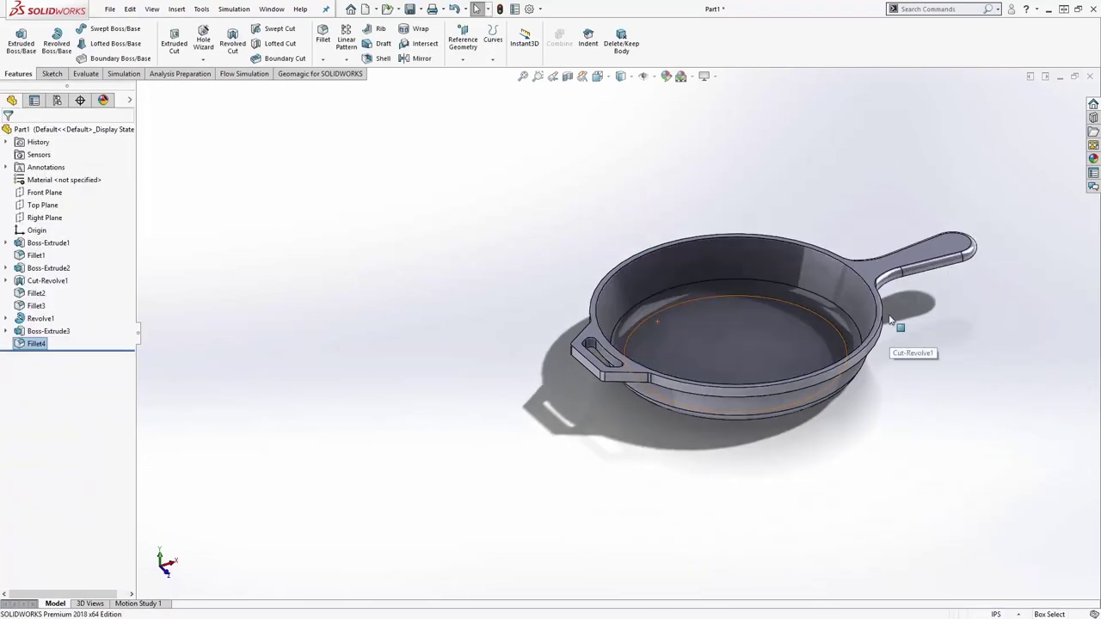
# Create Plane1 from the pan's top face and a second face seen from below, then select it
pyautogui.click(945, 246)
pyautogui.click(941, 274)
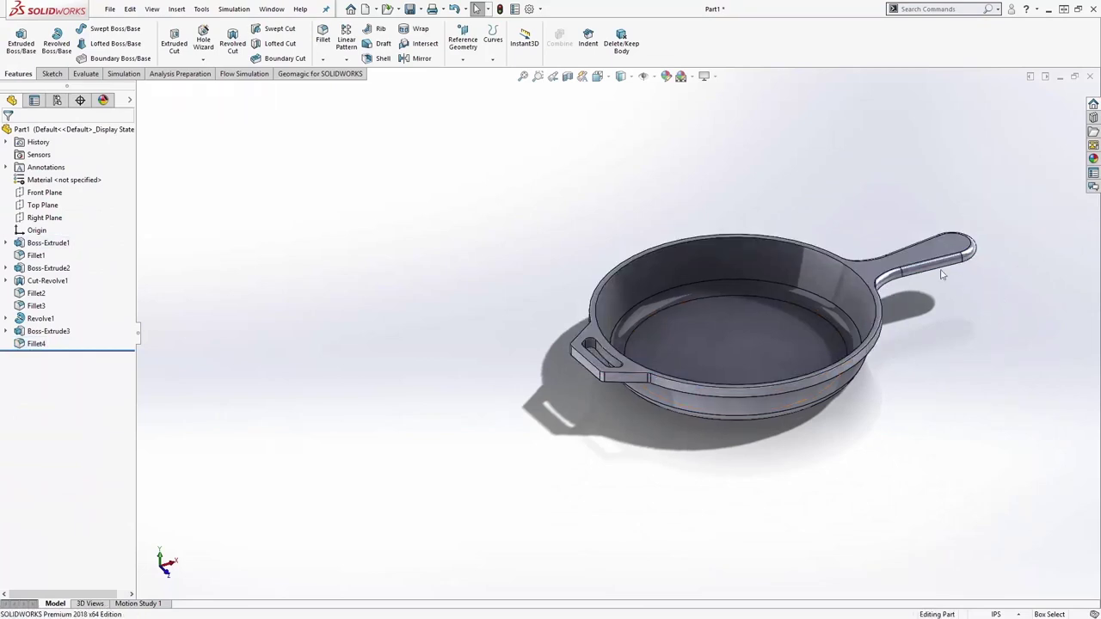
pyautogui.click(463, 50)
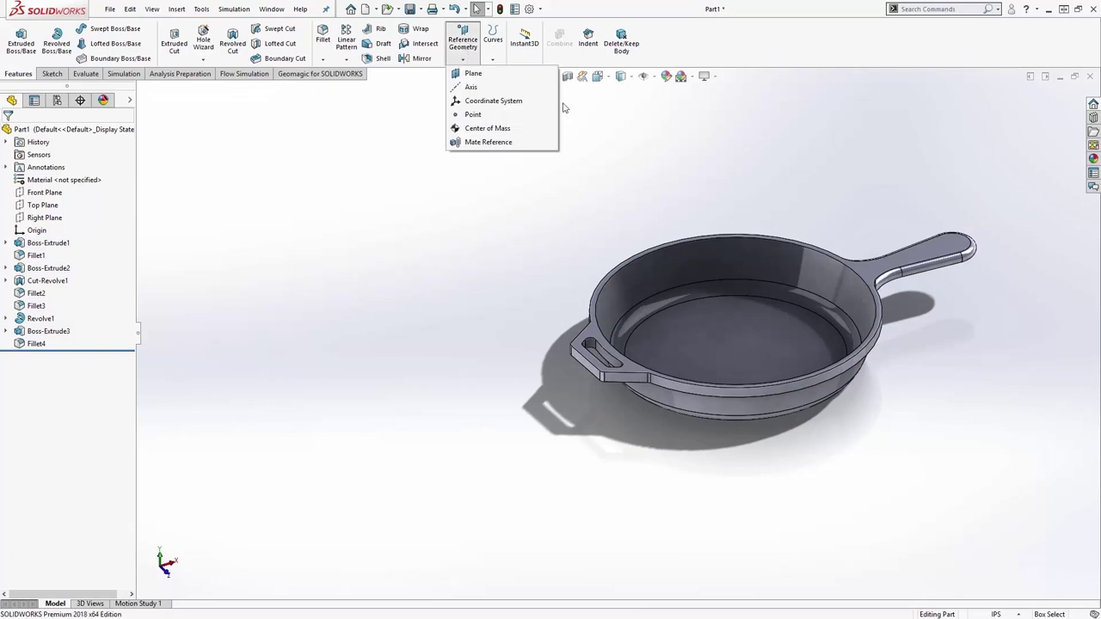
pyautogui.click(532, 76)
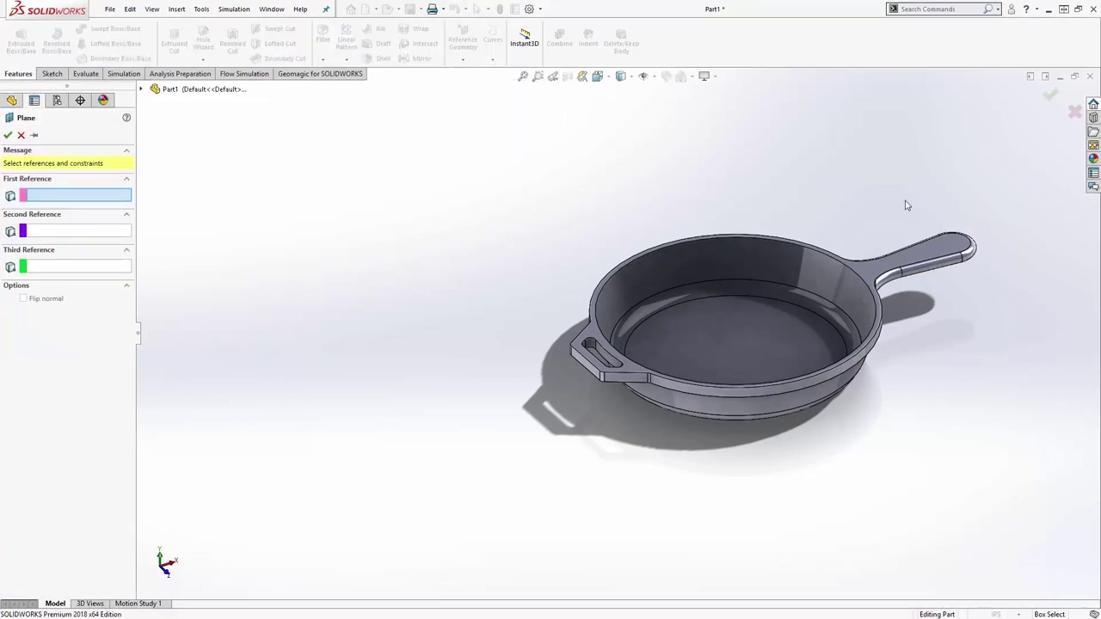
pyautogui.click(939, 251)
pyautogui.moveTo(965, 310); pyautogui.dragTo(912, 235, button='middle')
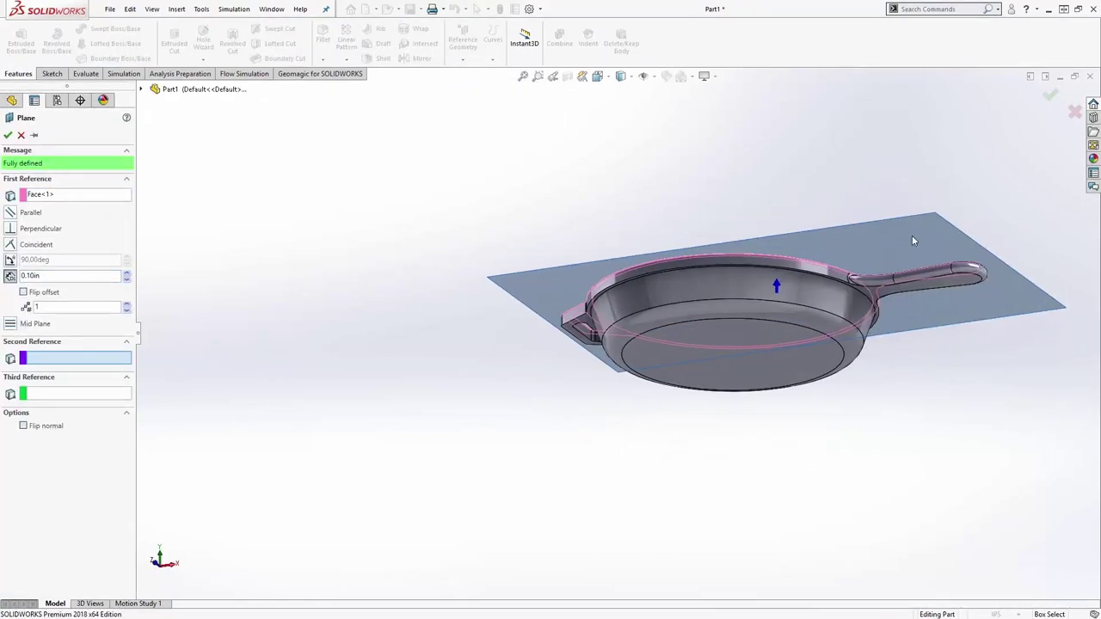
pyautogui.click(928, 316)
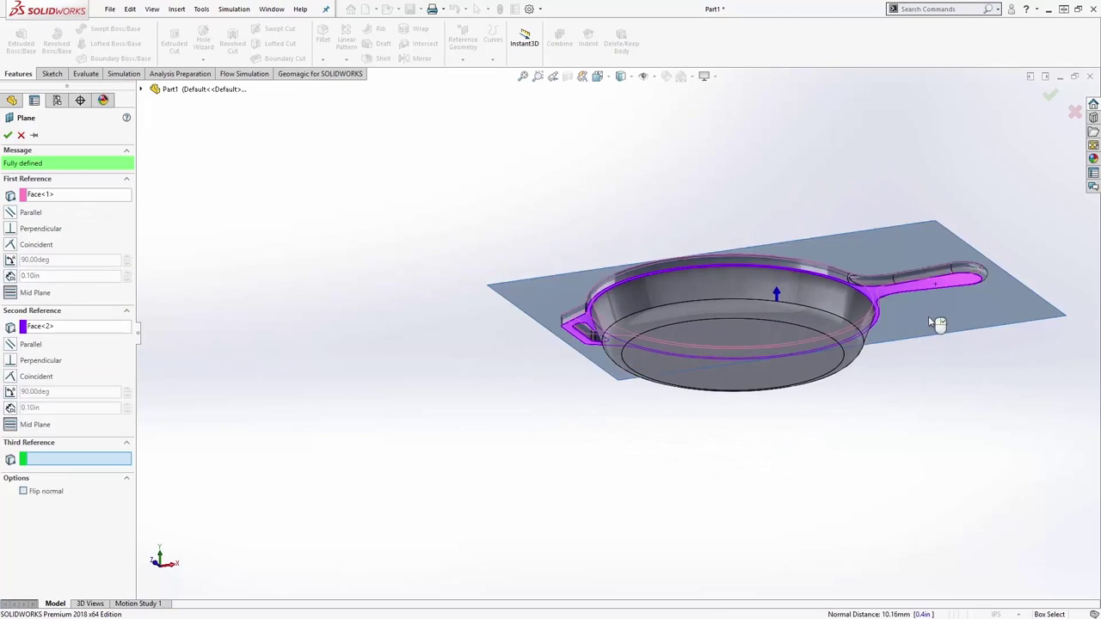
pyautogui.click(8, 135)
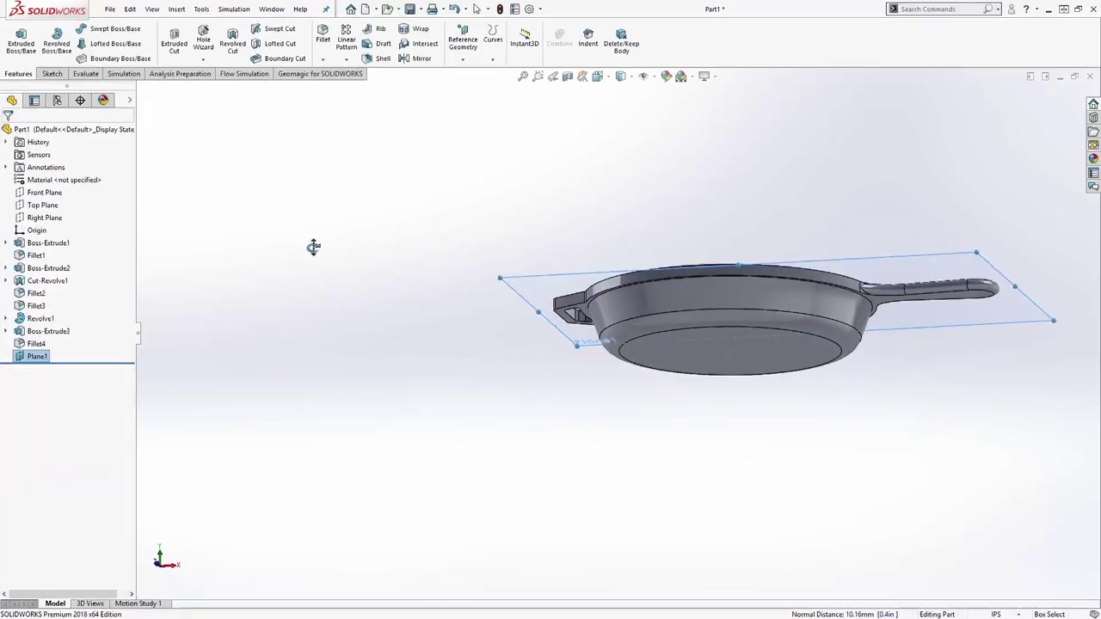
pyautogui.moveTo(313, 248); pyautogui.dragTo(335, 369, button='middle')
pyautogui.click(975, 344)
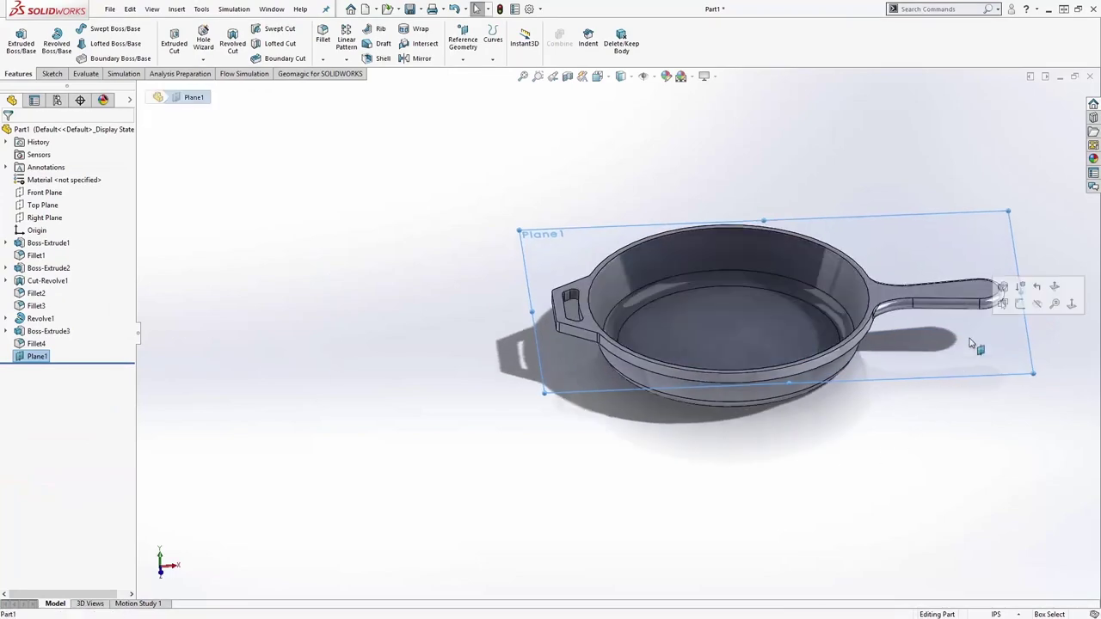
# Start a sketch on Plane1 with a circle centred on the handle's end arc
pyautogui.click(1021, 304)
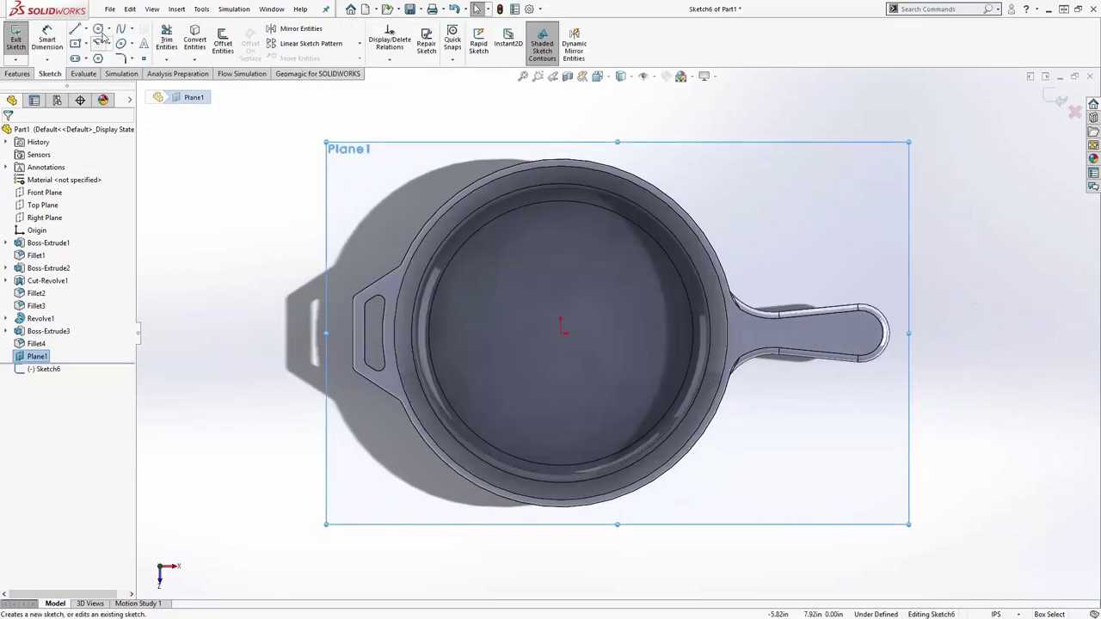
pyautogui.click(98, 30)
pyautogui.scroll(-5, 887, 315)
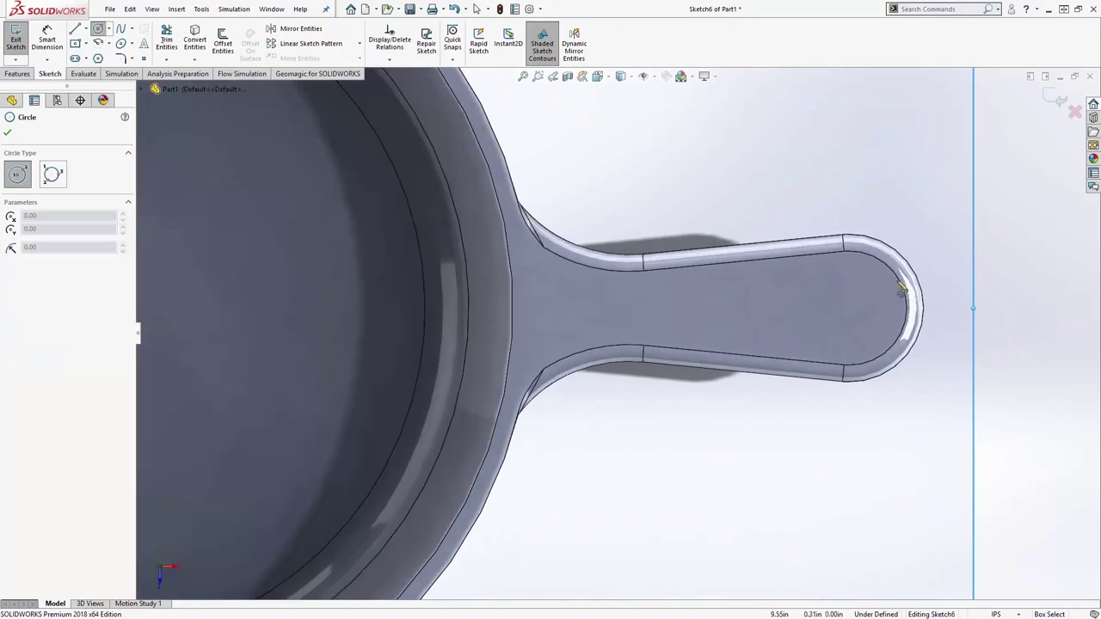
pyautogui.click(849, 309)
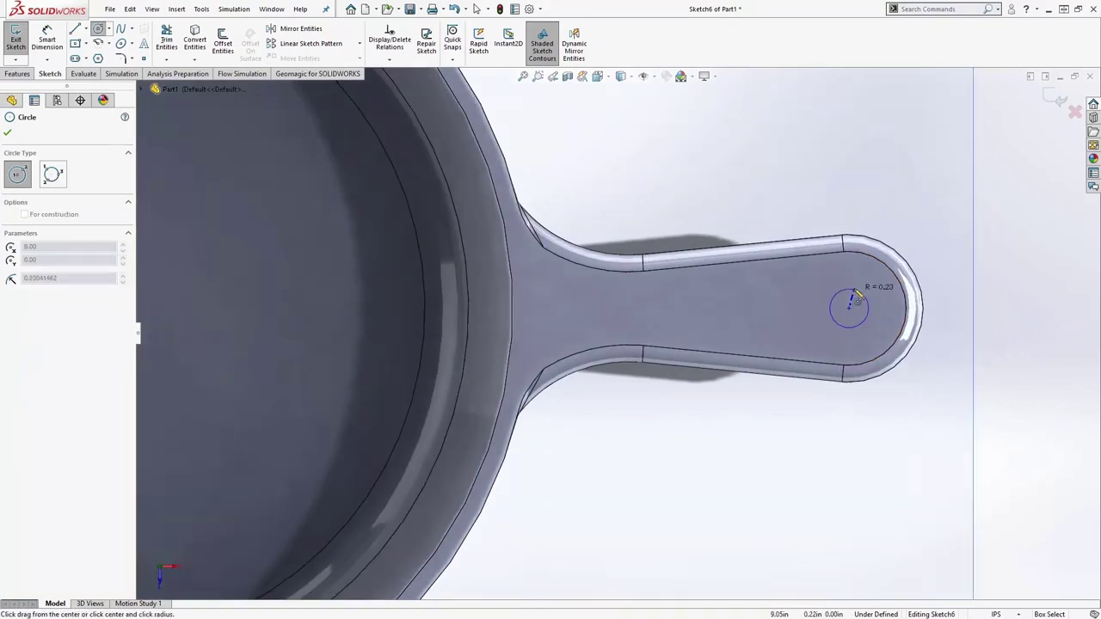
pyautogui.click(870, 295)
# Draw lines from the circle to a tip point aligned horizontally with the circle centre
pyautogui.click(867, 310)
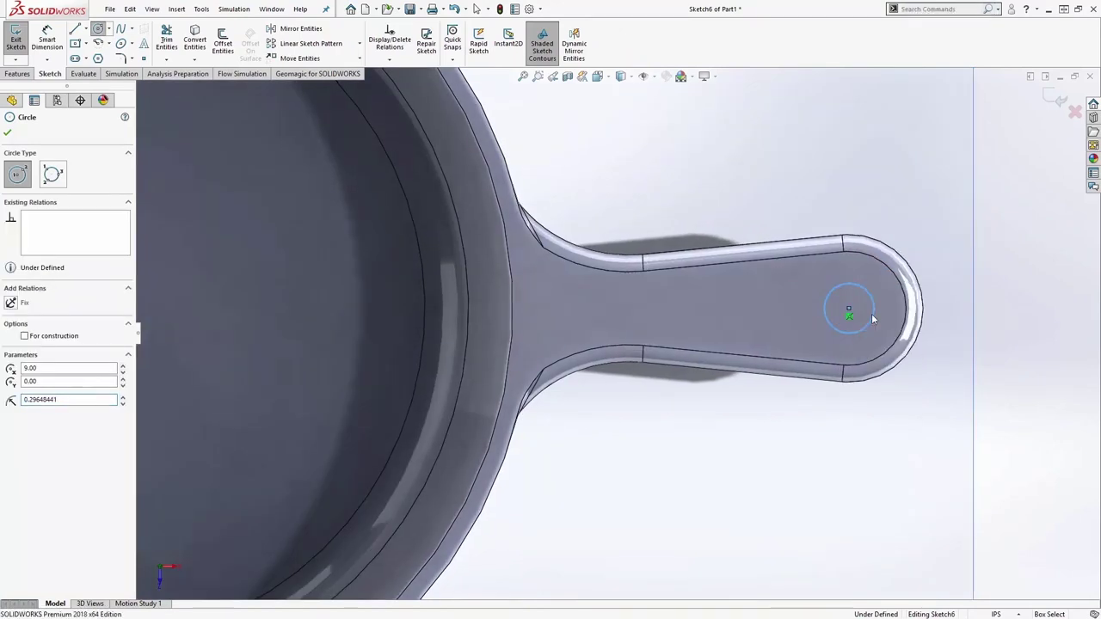
pyautogui.click(847, 284)
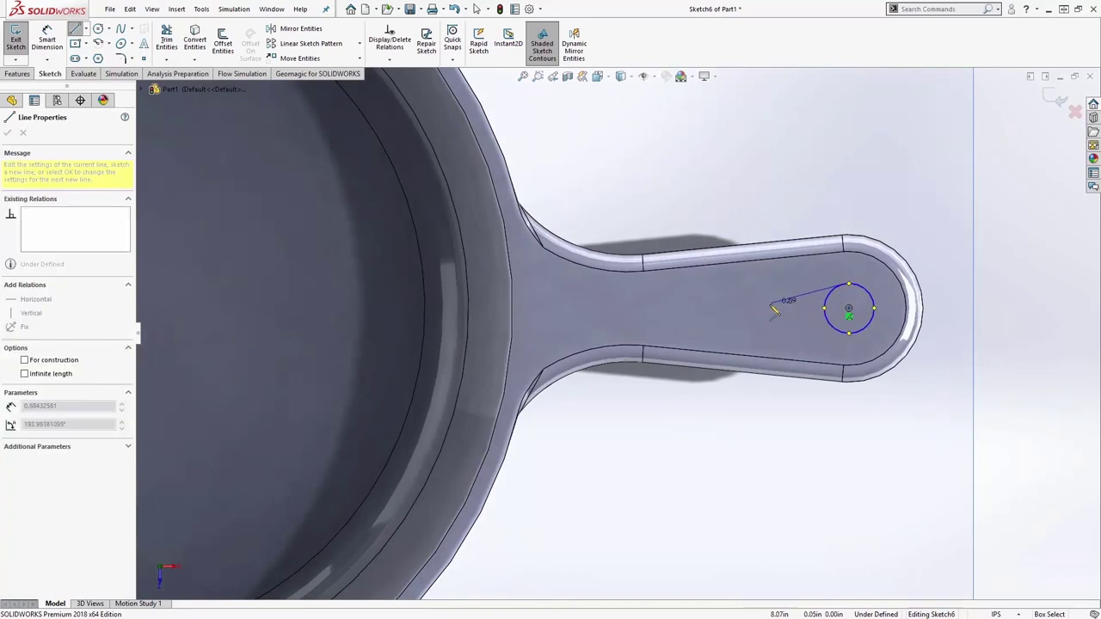
pyautogui.click(767, 308)
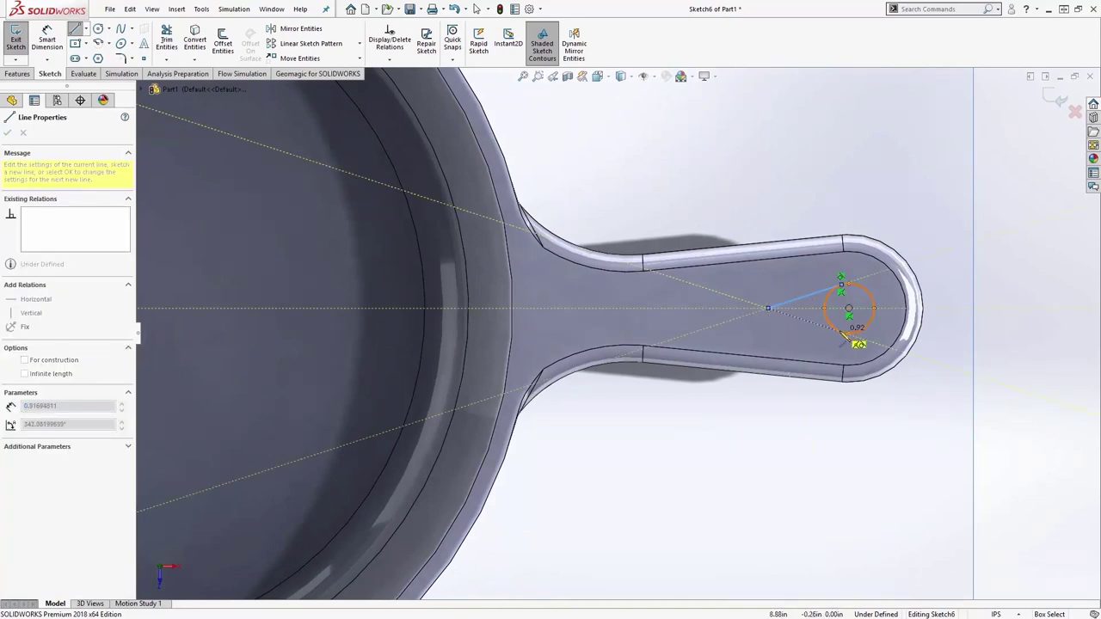
pyautogui.click(846, 334)
pyautogui.press('Escape')
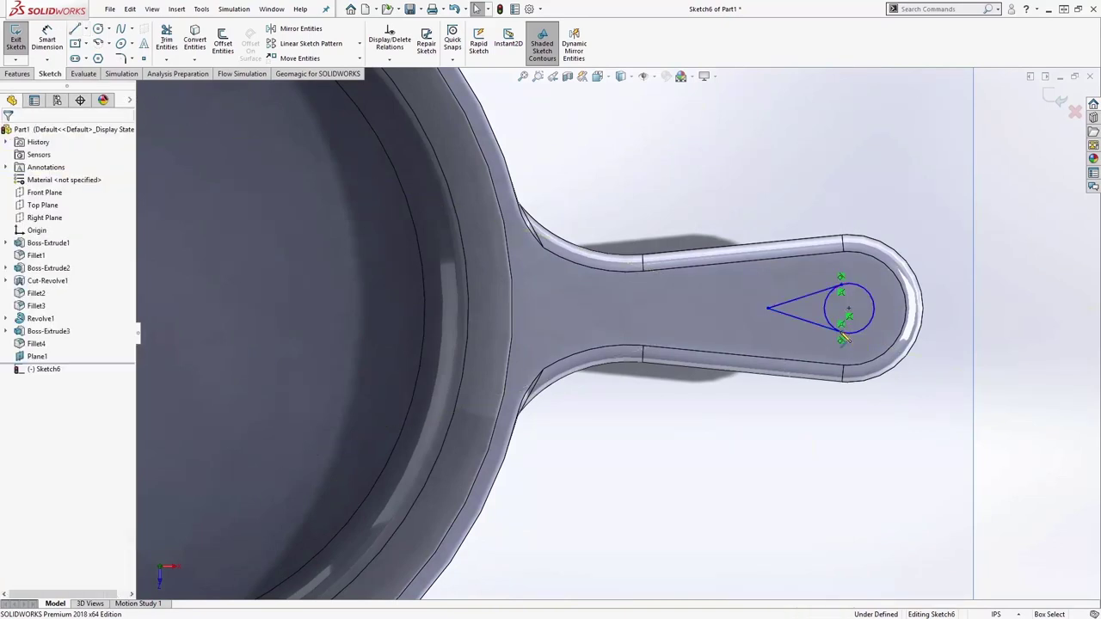
pyautogui.click(766, 308)
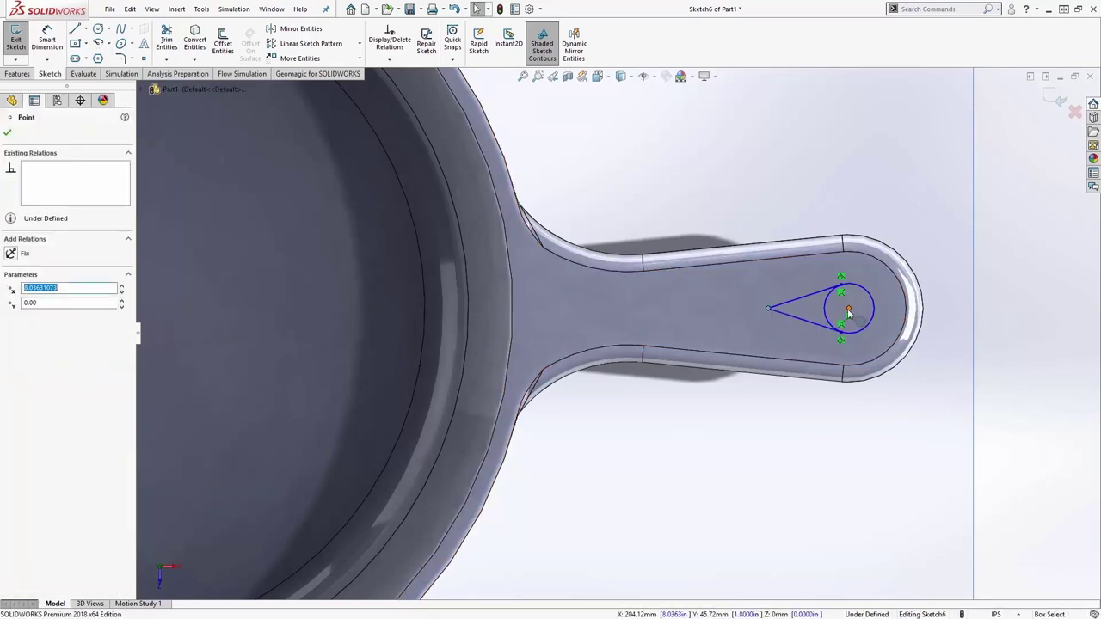
pyautogui.keyDown('ctrl'); pyautogui.click(849, 307); pyautogui.keyUp('ctrl')
pyautogui.click(883, 260)
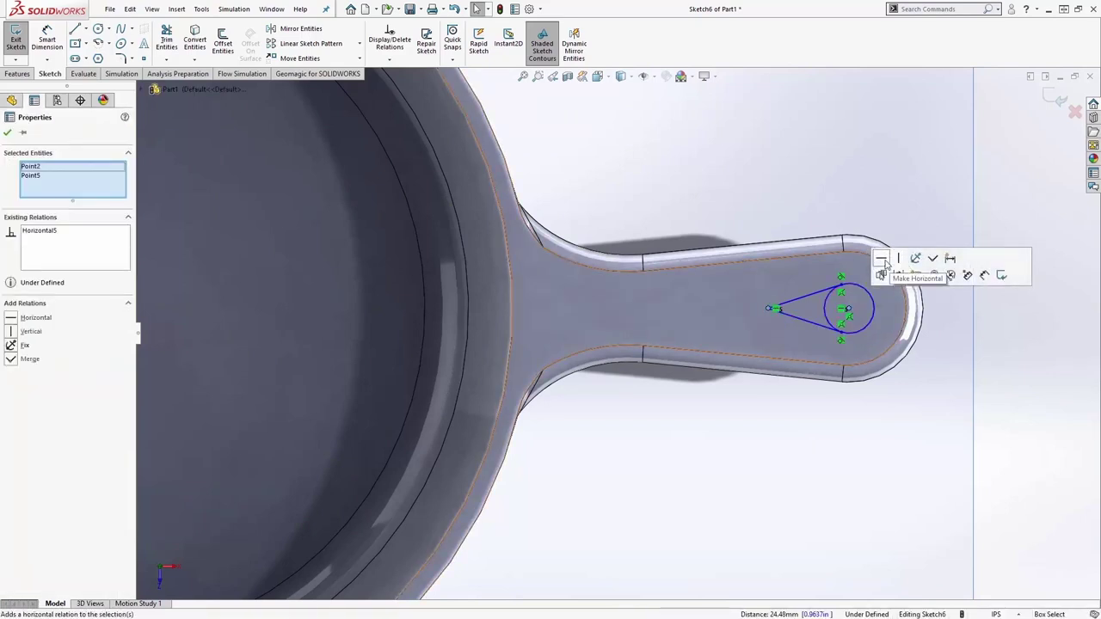
# Dimension the tip 0.75 from the circle centre and the circle to Ø0.35
pyautogui.press('s')
pyautogui.click(918, 274)
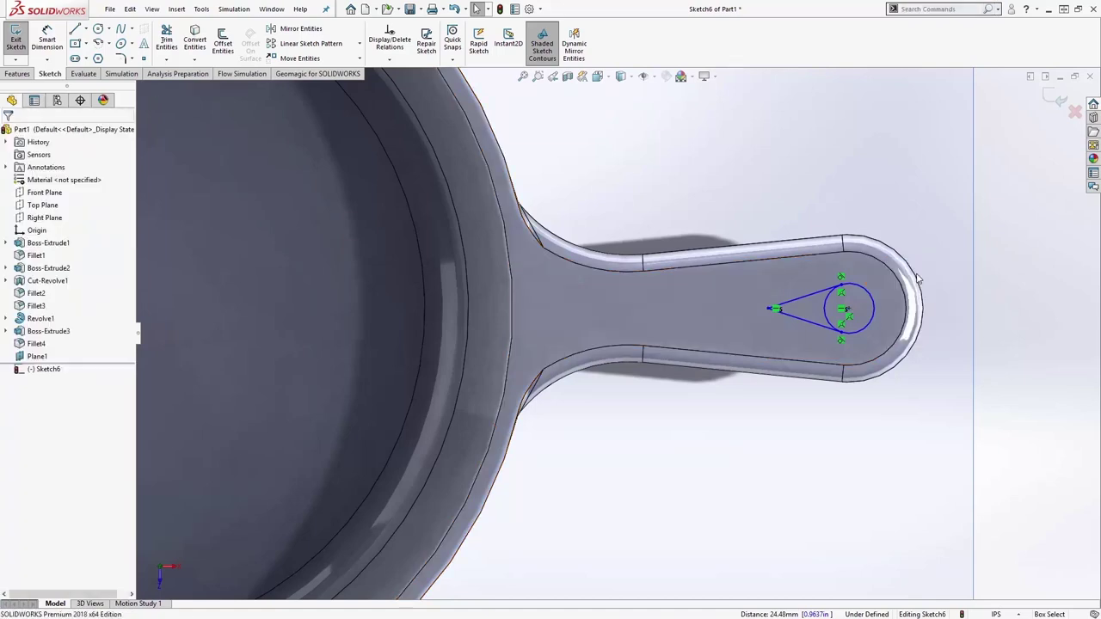
pyautogui.click(846, 307)
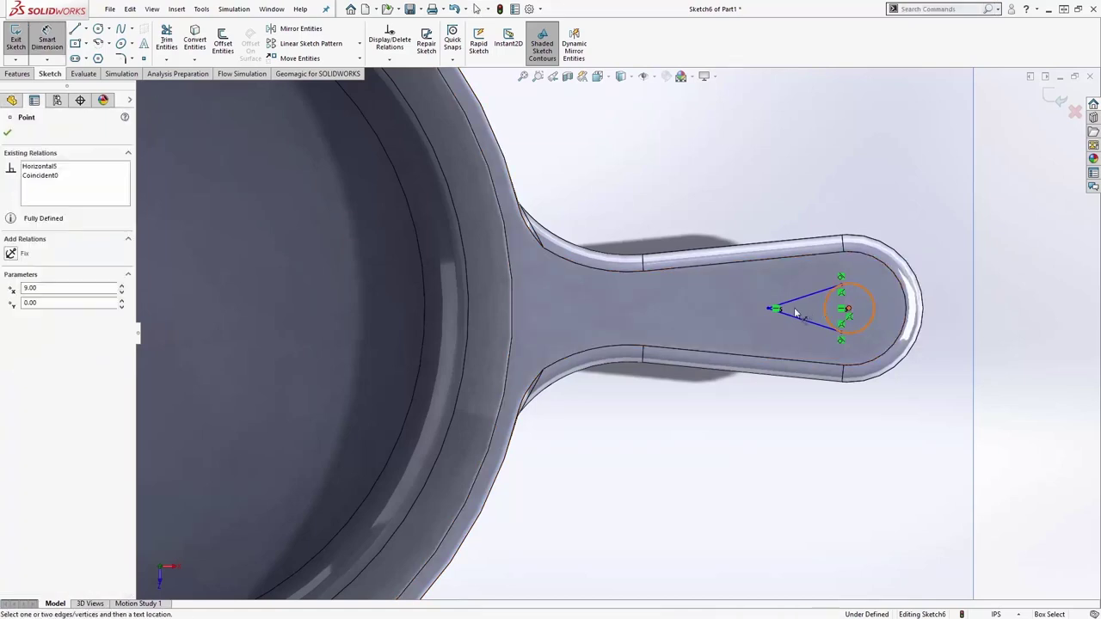
pyautogui.click(768, 307)
pyautogui.click(796, 217)
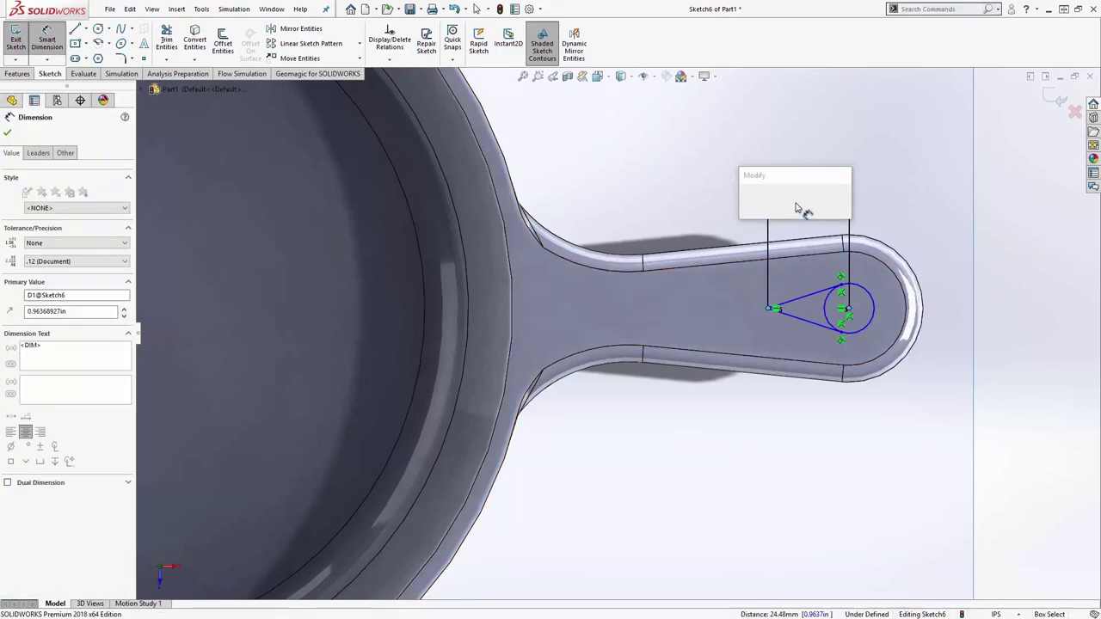
pyautogui.write('0.75')
pyautogui.press('Return')
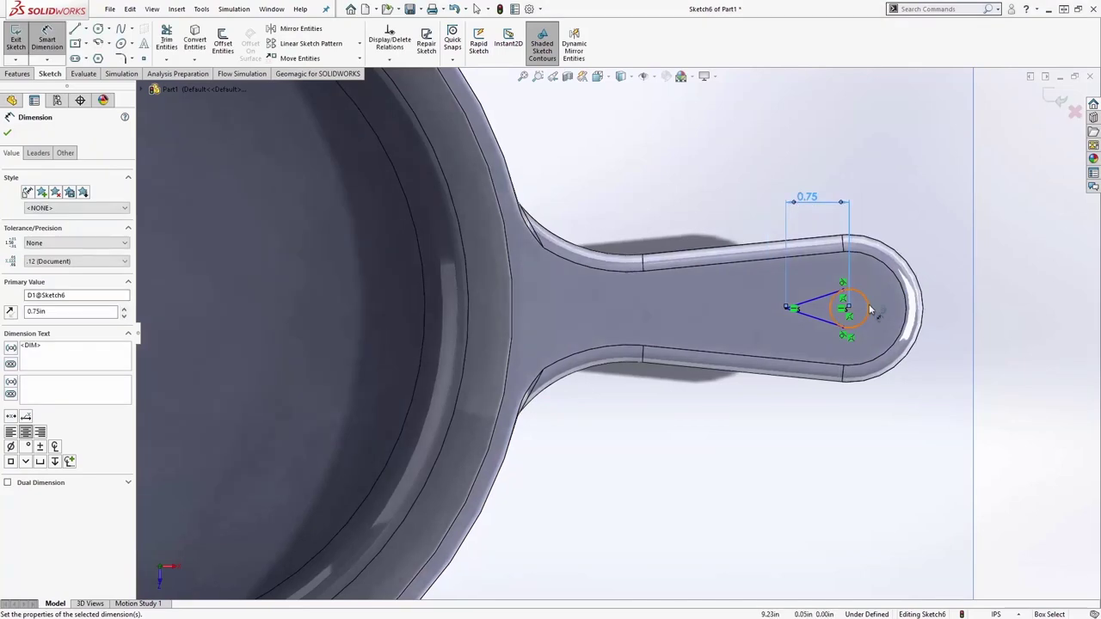
pyautogui.click(870, 309)
pyautogui.click(944, 253)
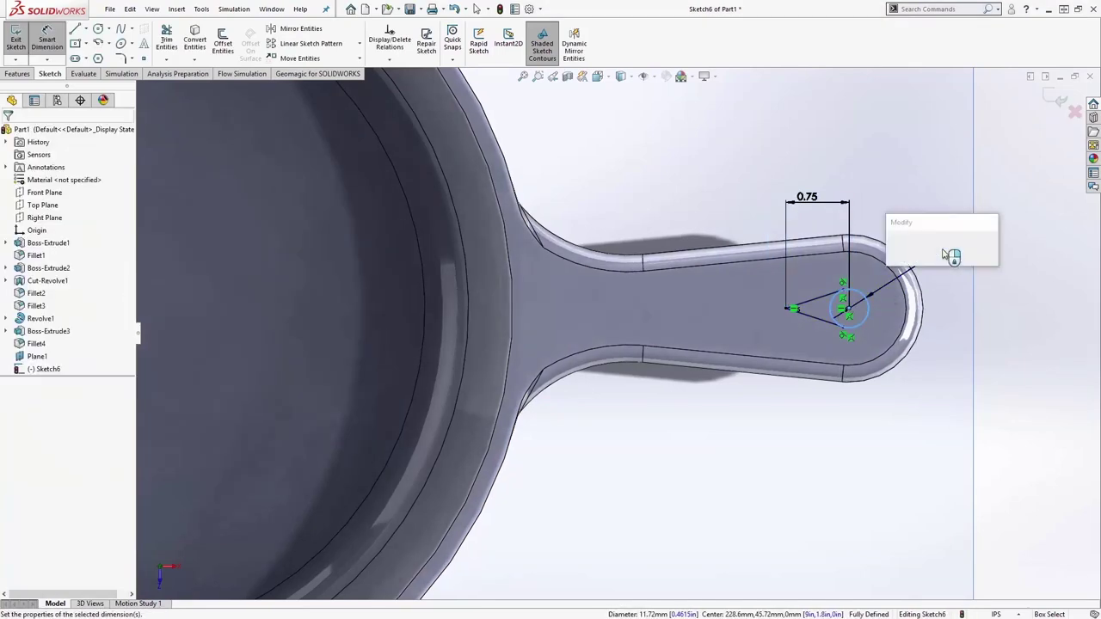
pyautogui.write('0.35')
pyautogui.press('Return')
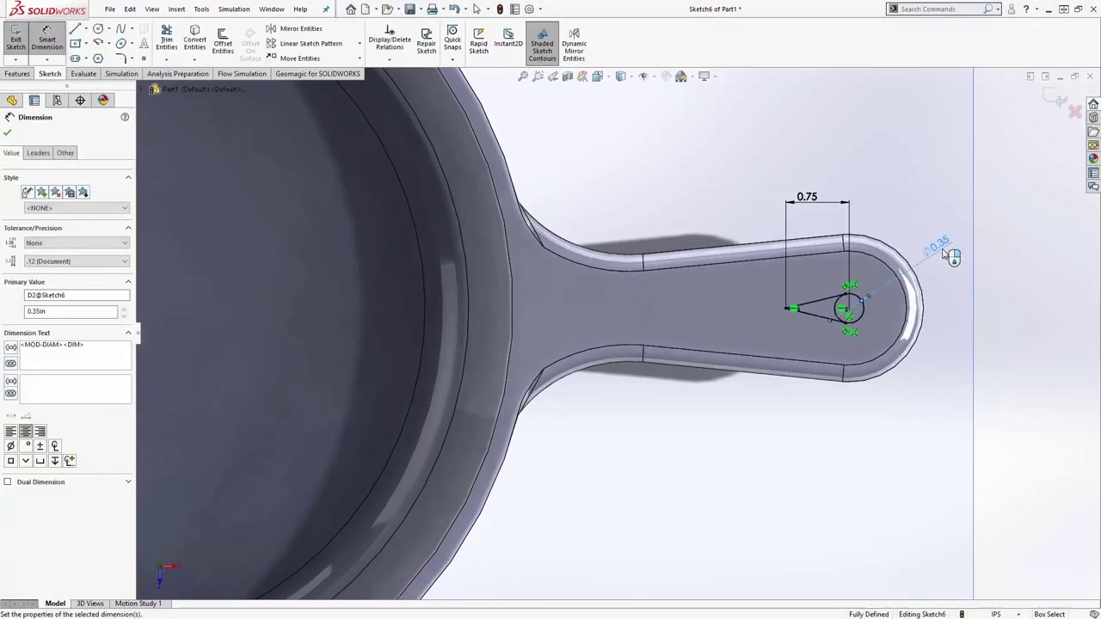
pyautogui.click(167, 40)
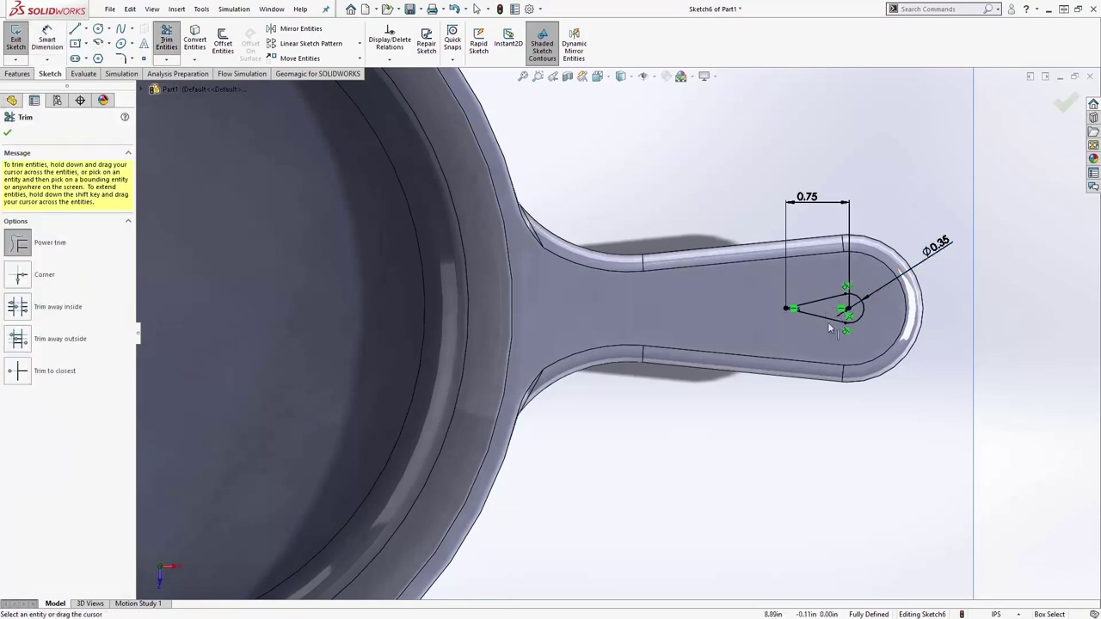
pyautogui.click(18, 73)
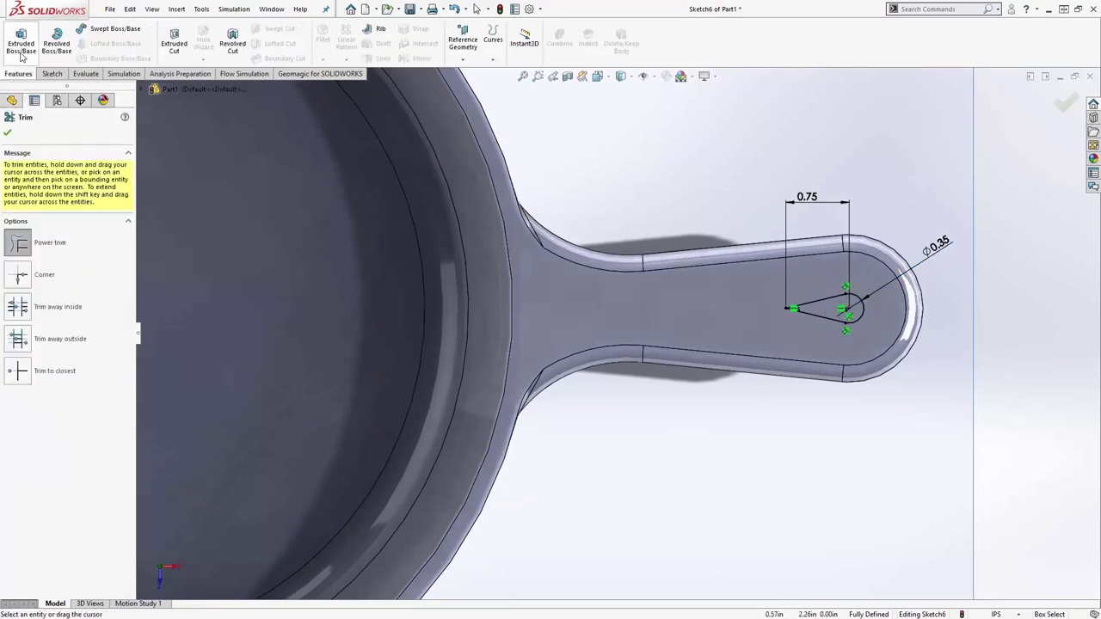
# Cut the teardrop sketch through the handle mid-plane, 1.37in deep, with a 45° outward draft
pyautogui.click(176, 46)
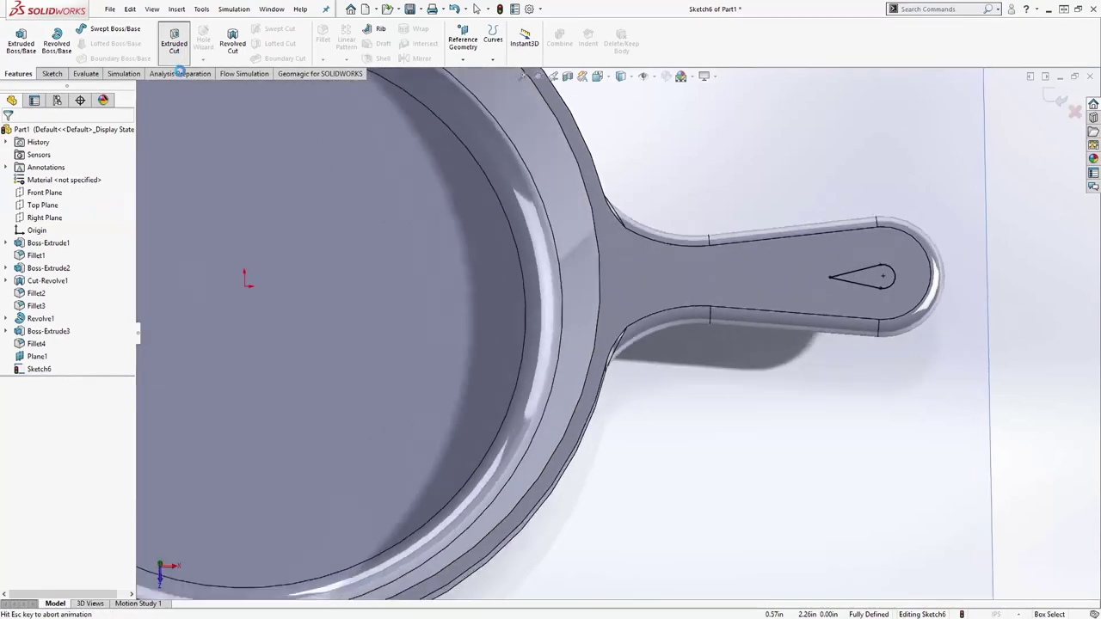
pyautogui.click(112, 201)
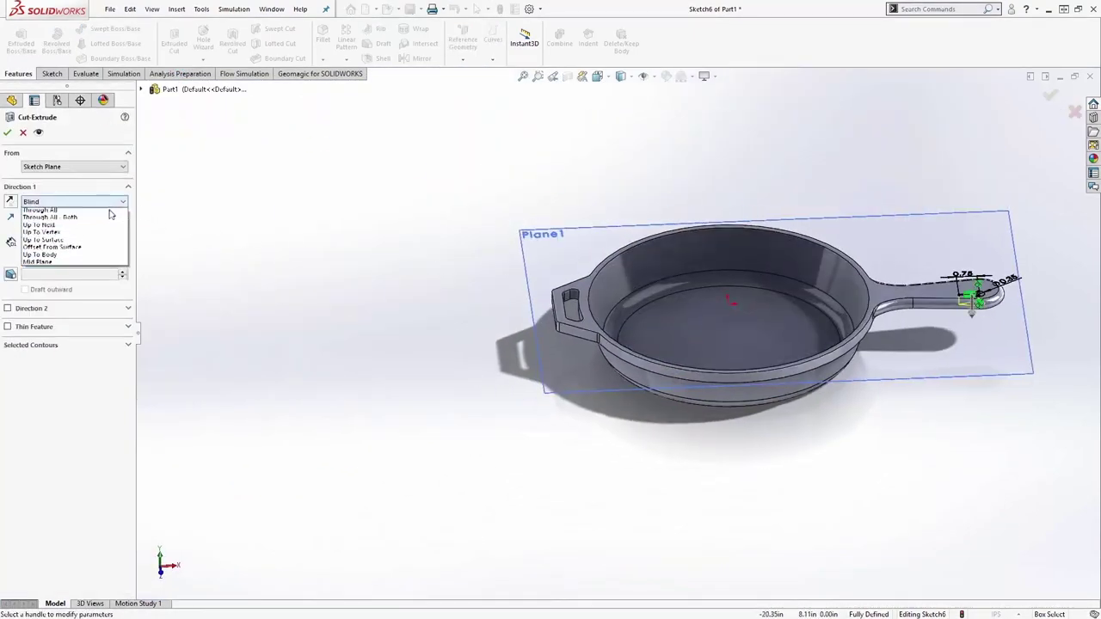
pyautogui.click(95, 275)
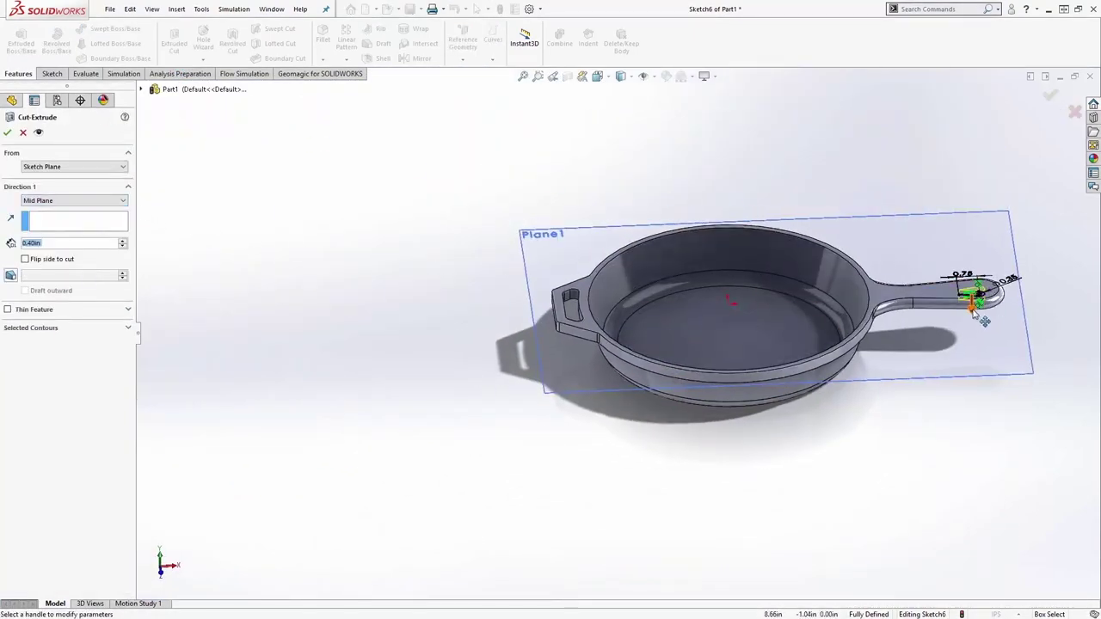
pyautogui.moveTo(974, 314); pyautogui.dragTo(985, 322)
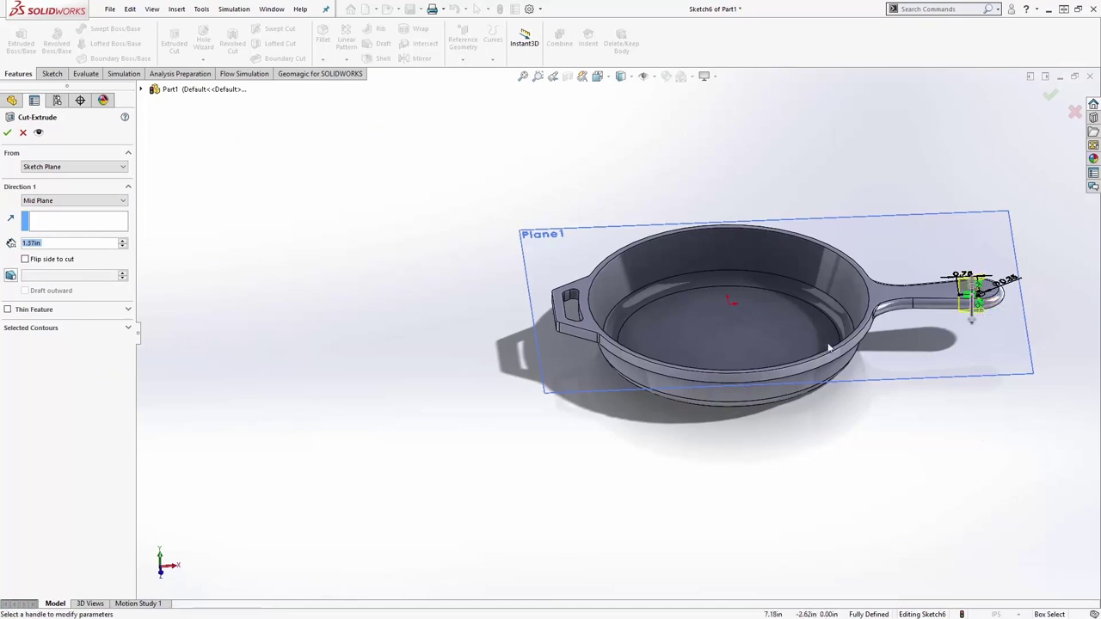
pyautogui.click(13, 278)
pyautogui.write('45')
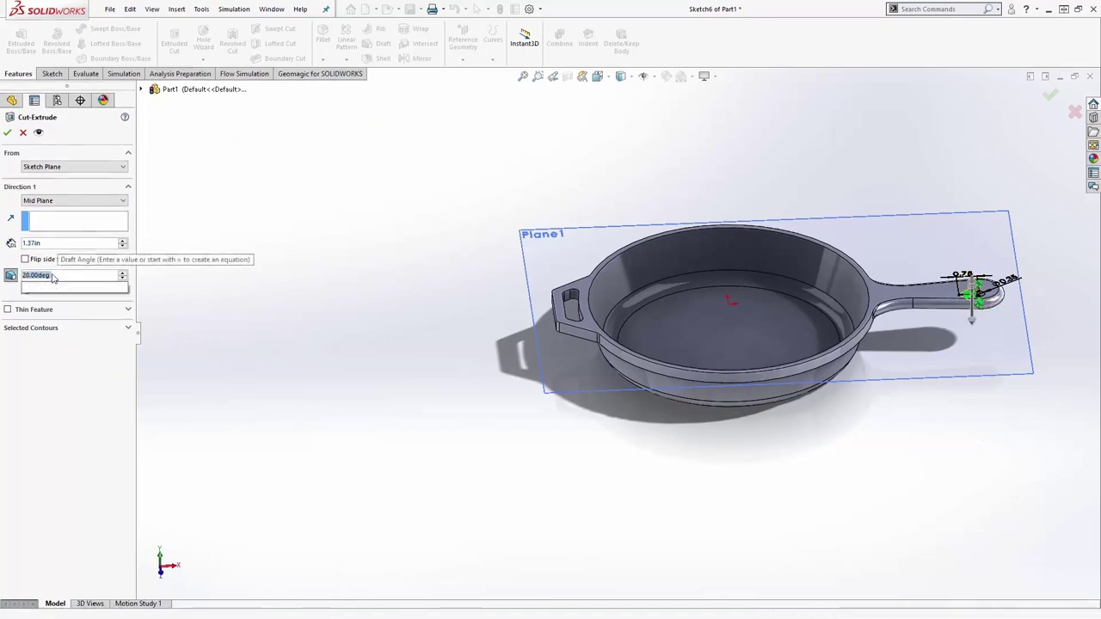
pyautogui.press('Return')
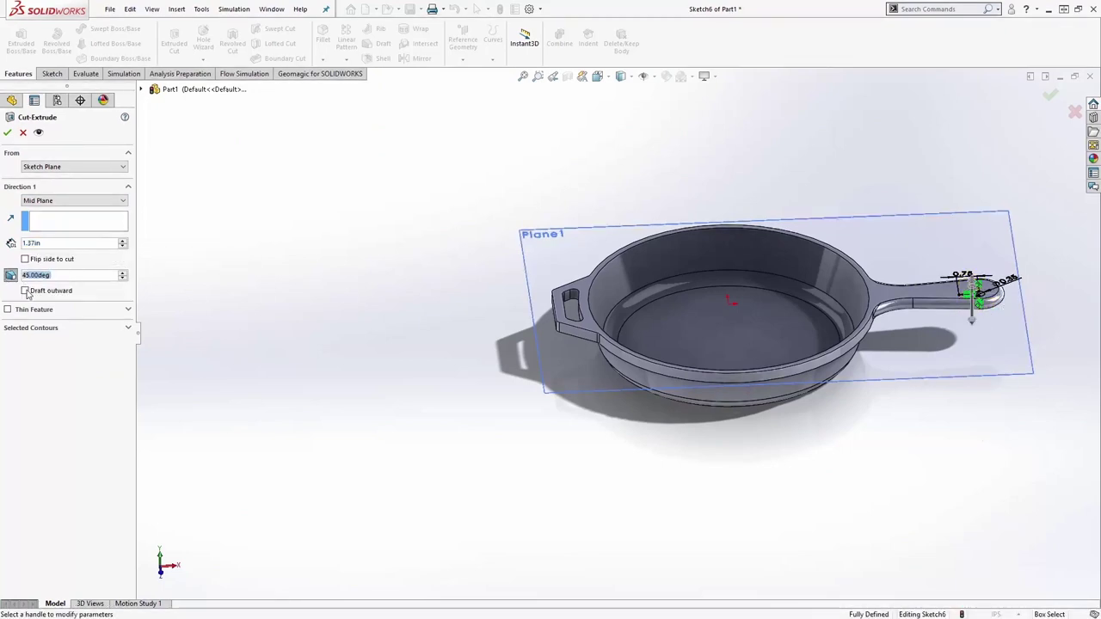
pyautogui.click(26, 292)
pyautogui.moveTo(989, 344); pyautogui.dragTo(619, 262, button='middle')
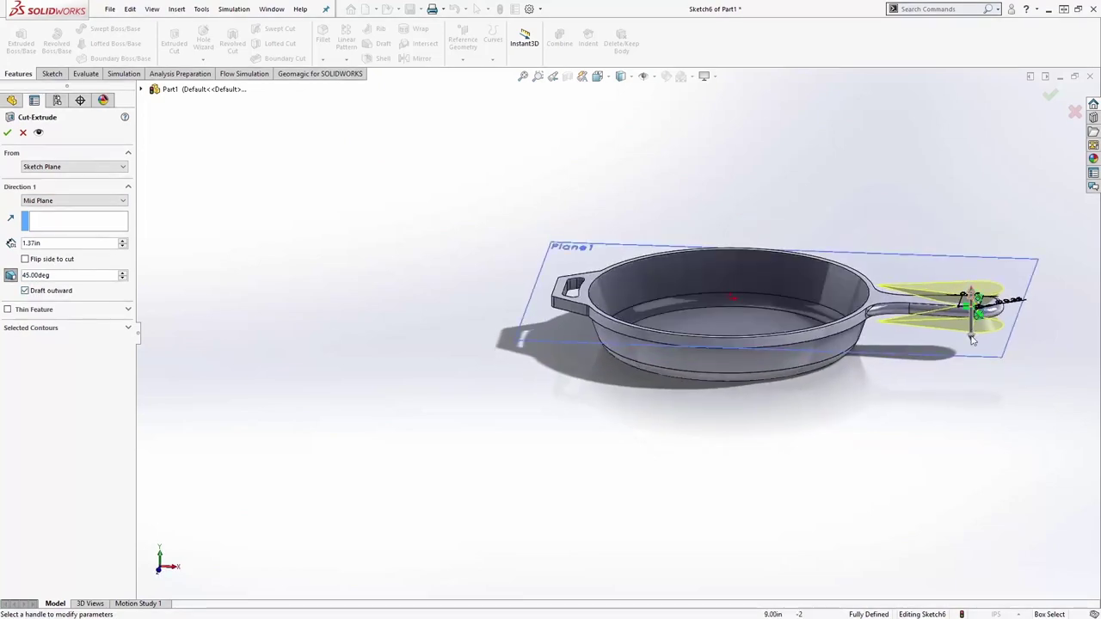
pyautogui.click(6, 132)
# Round the teardrop hole's edge loop in the handle with a 0.125in fillet
pyautogui.scroll(-5, 958, 319)
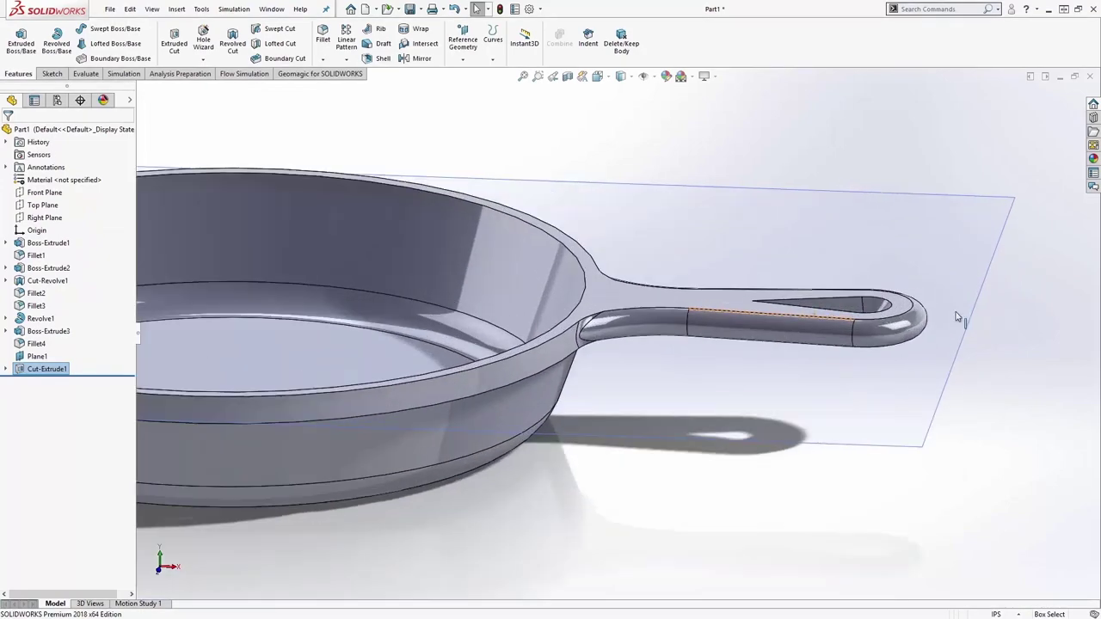
pyautogui.moveTo(871, 324); pyautogui.dragTo(823, 398, button='middle')
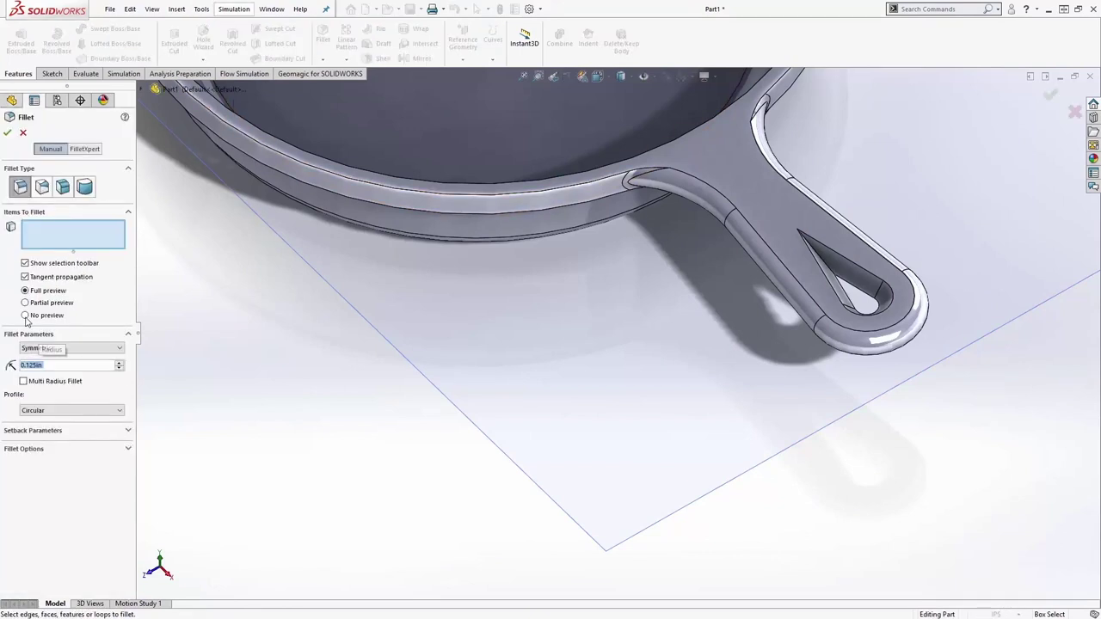
pyautogui.click(871, 272)
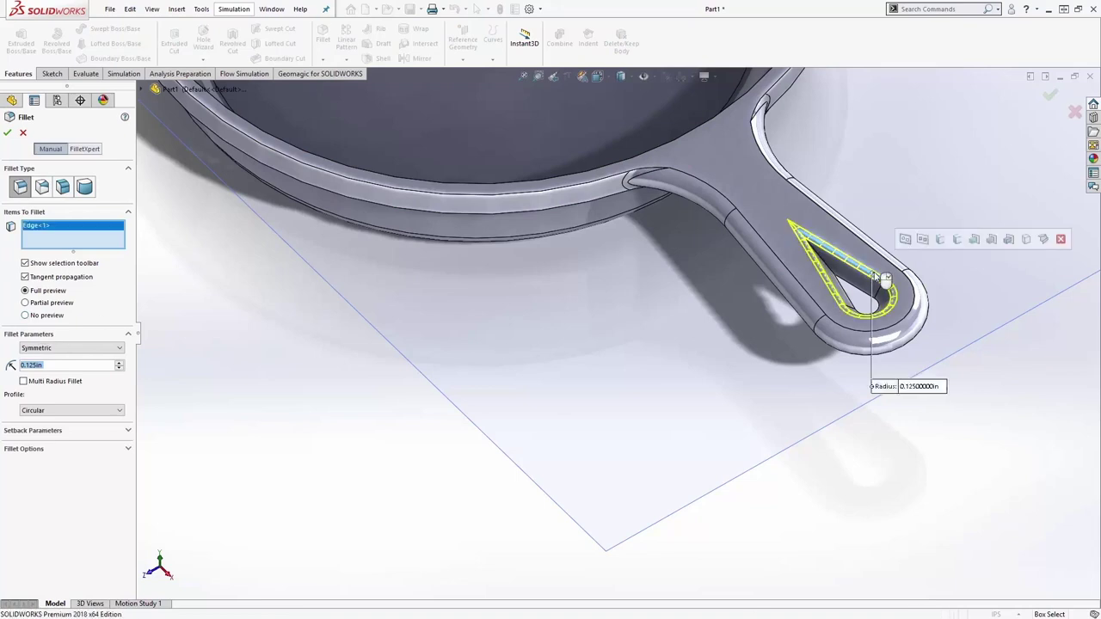
pyautogui.click(959, 240)
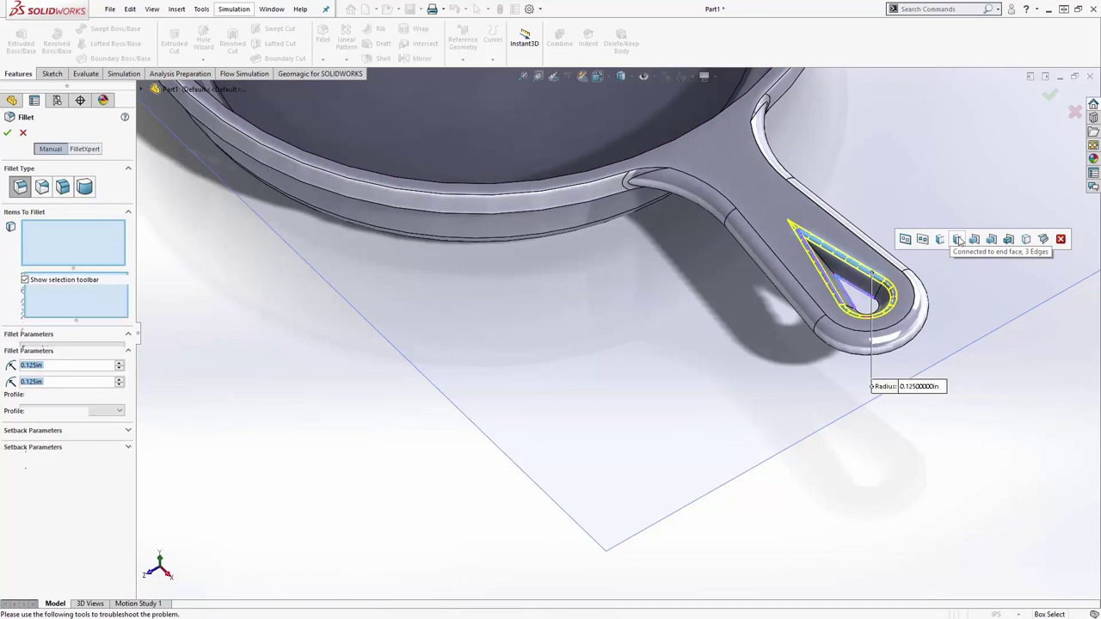
pyautogui.click(817, 264)
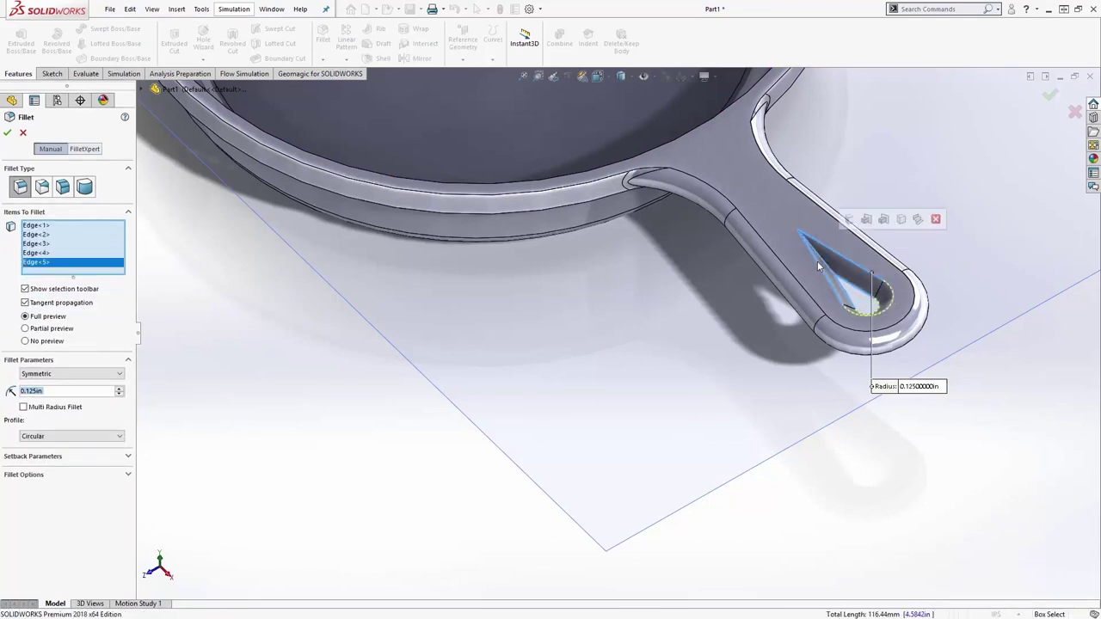
pyautogui.click(820, 260)
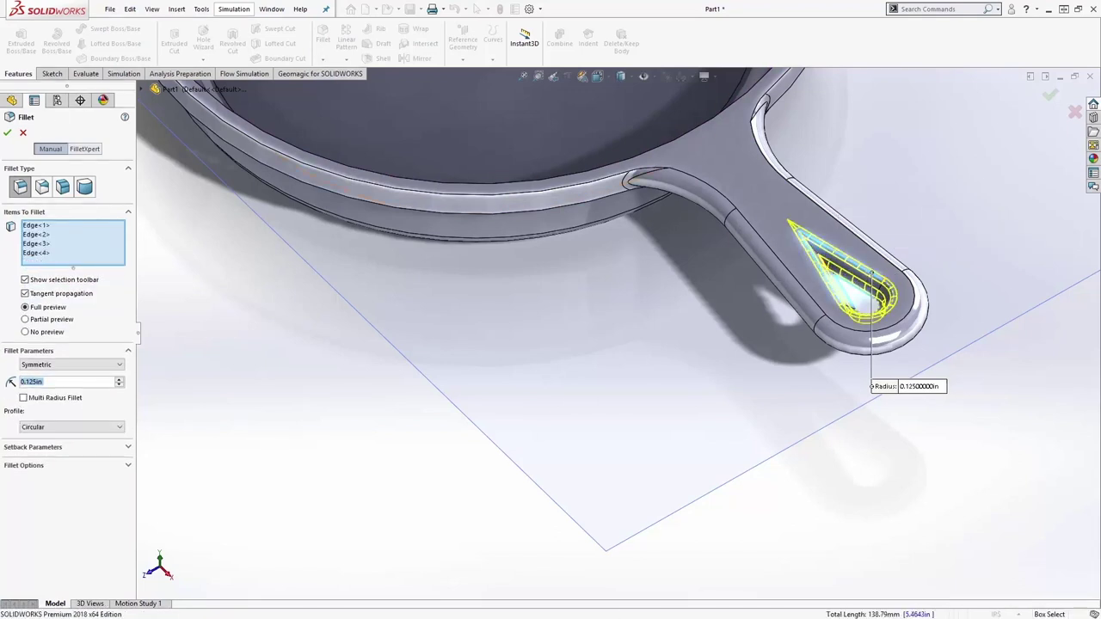
pyautogui.click(8, 133)
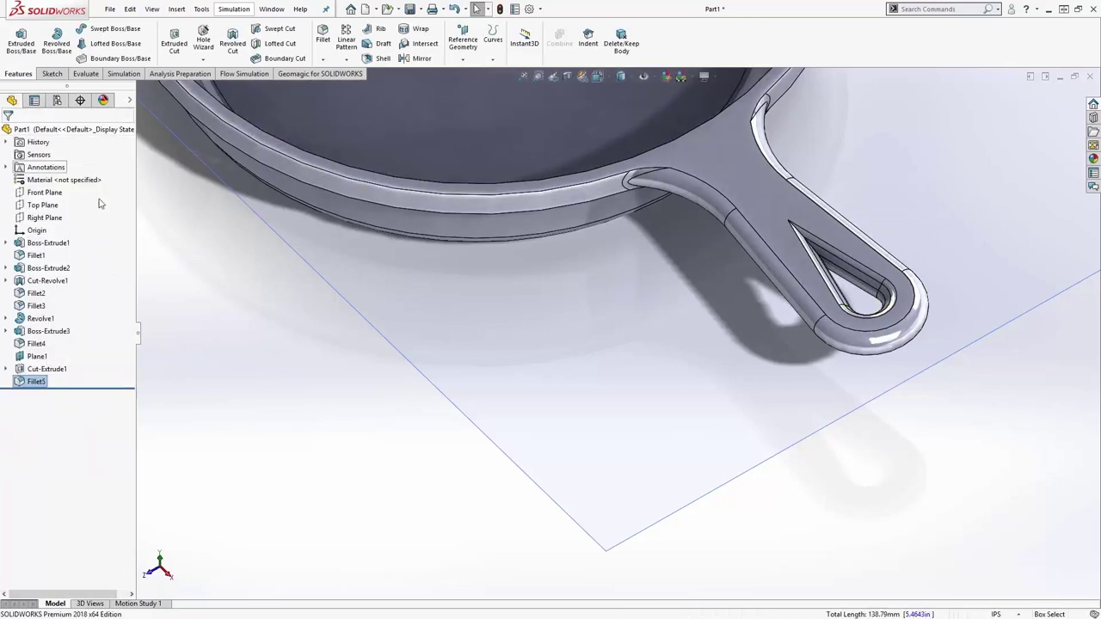
pyautogui.scroll(5, 554, 361)
pyautogui.moveTo(560, 365); pyautogui.dragTo(688, 266, button='middle')
# Hide Plane1 and assign Iron > Gray Cast Iron as the pan's material
pyautogui.click(720, 246)
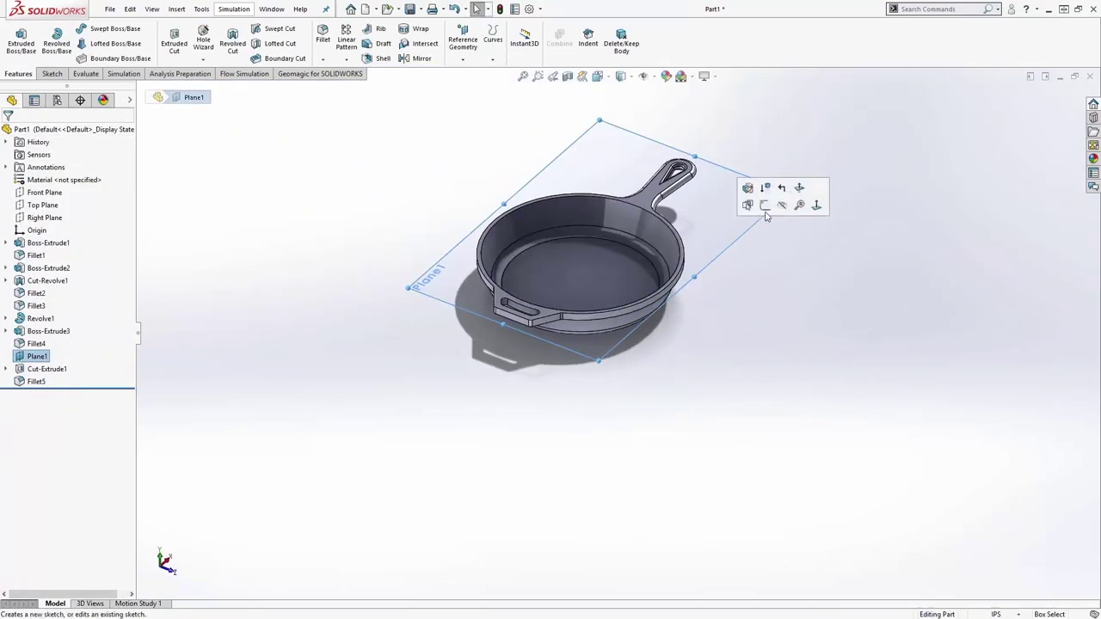
pyautogui.click(782, 206)
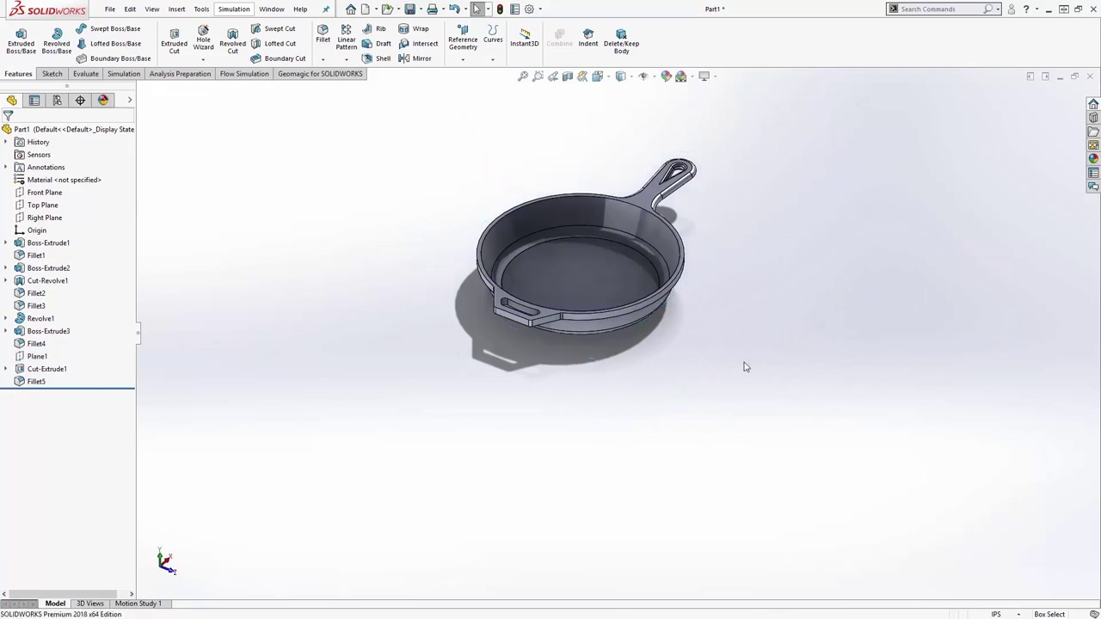
pyautogui.rightClick(58, 180)
pyautogui.click(79, 186)
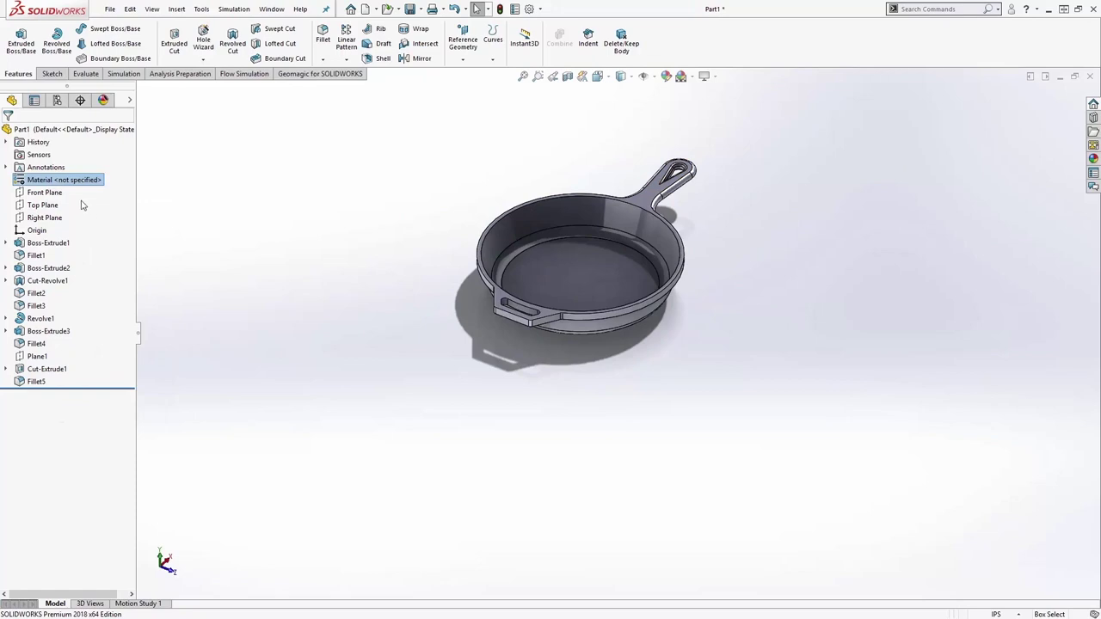
pyautogui.click(348, 176)
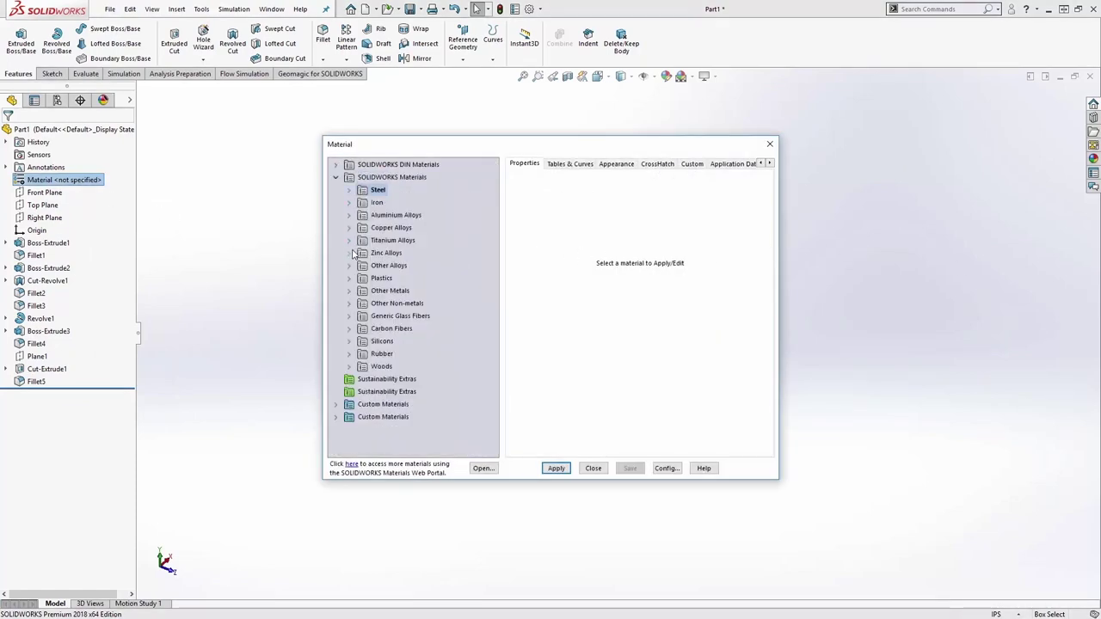
pyautogui.click(353, 204)
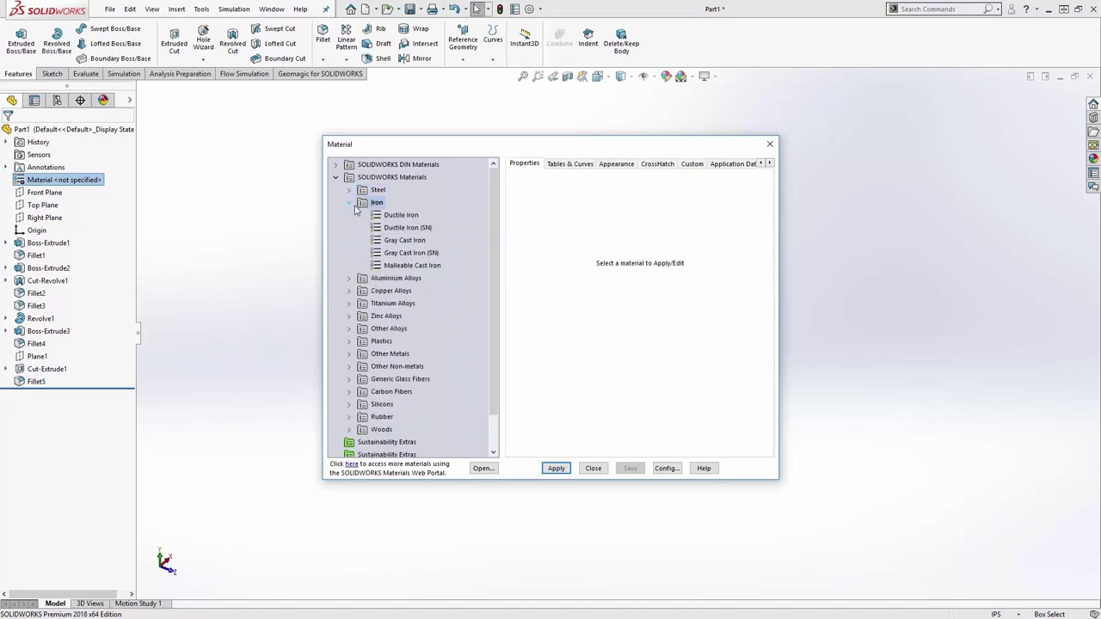
pyautogui.click(391, 242)
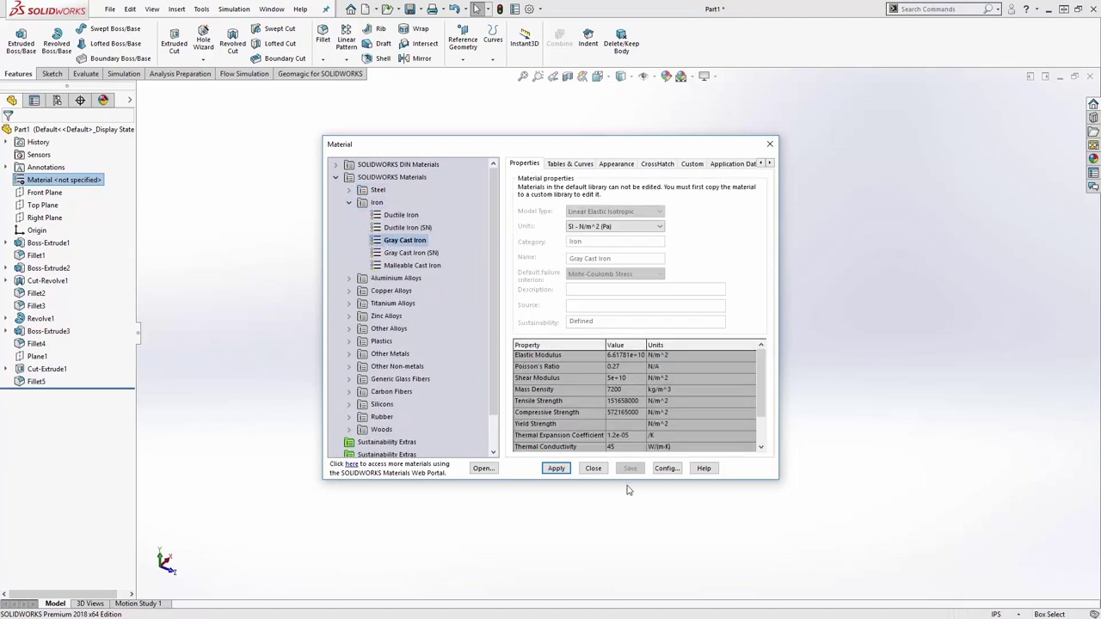
pyautogui.click(559, 470)
pyautogui.click(592, 468)
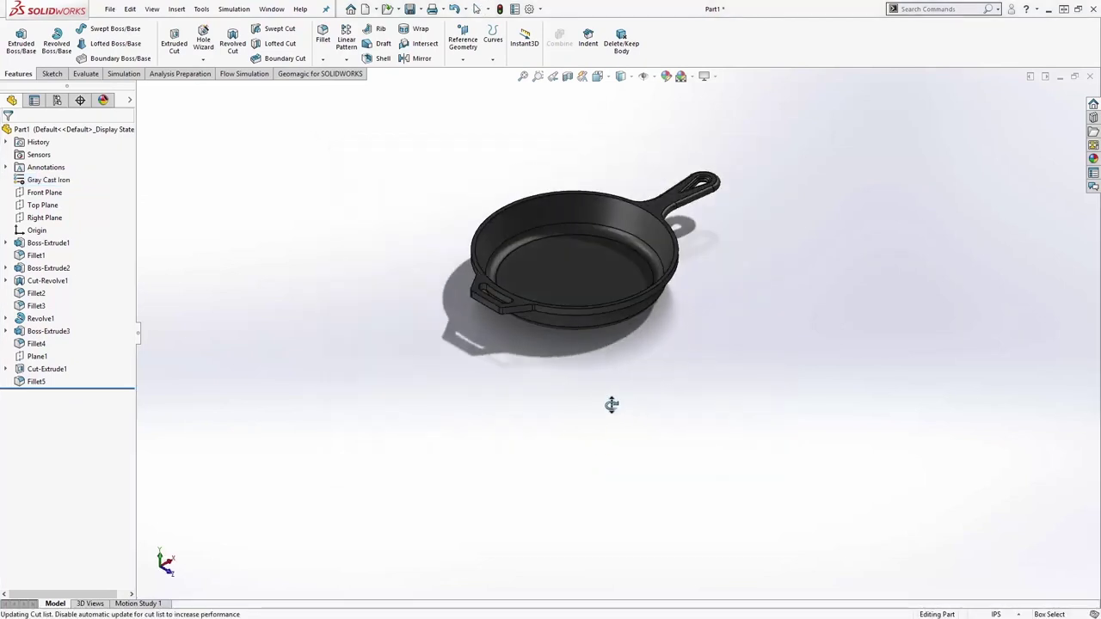
pyautogui.moveTo(611, 405); pyautogui.dragTo(610, 280, button='middle')
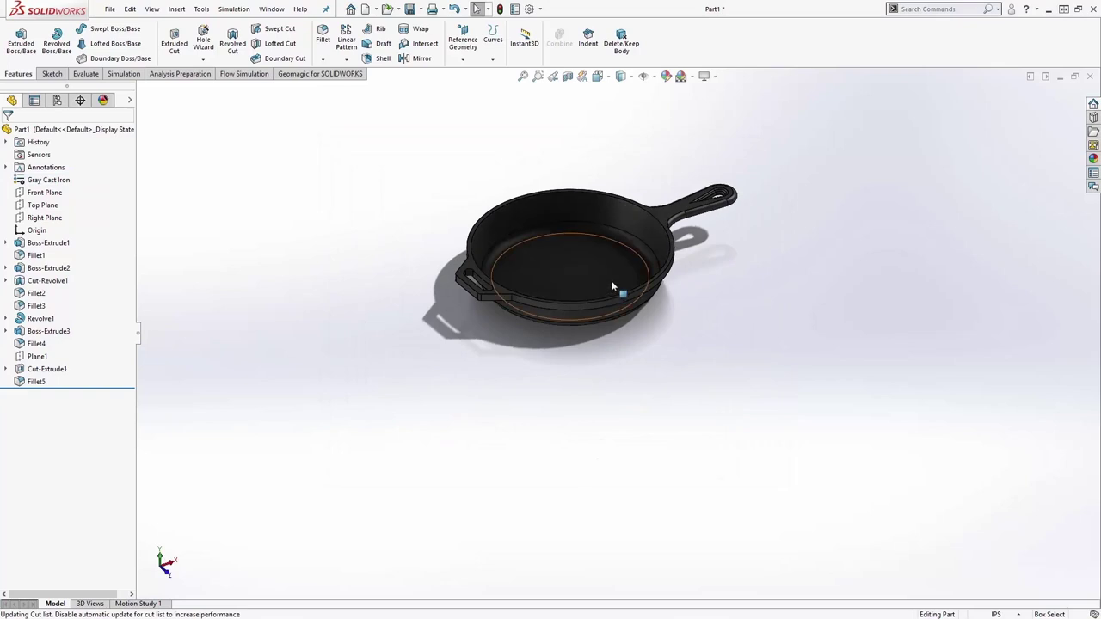
pyautogui.click(95, 74)
# Check the pan's mass properties (7.29 lb, 28.04 in³), then switch to Lodge.SLDPRT
pyautogui.click(80, 41)
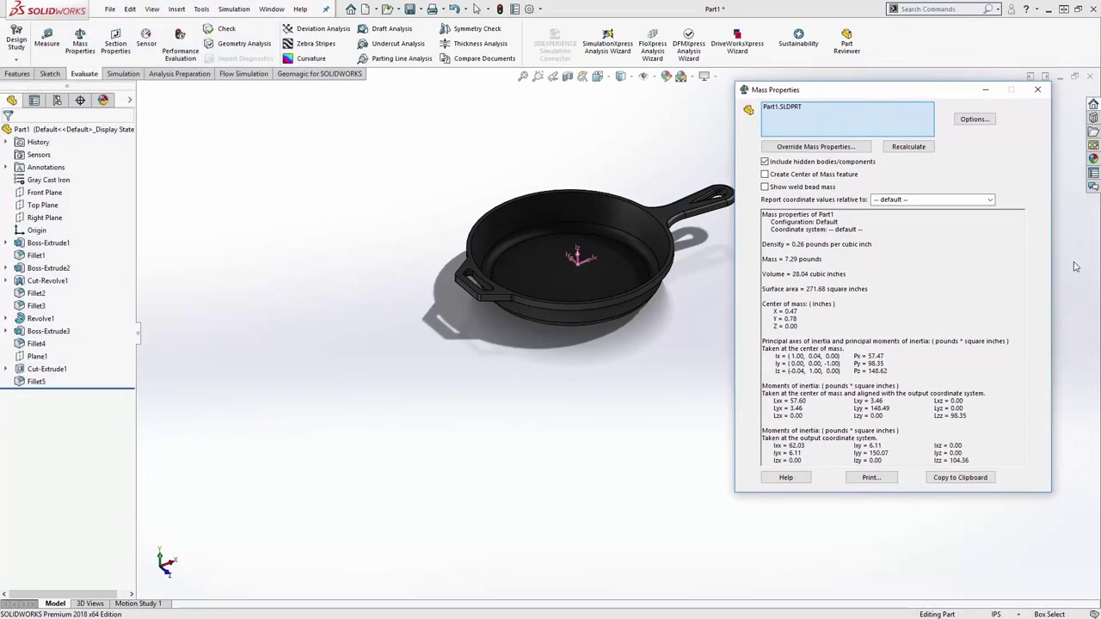
pyautogui.click(1038, 90)
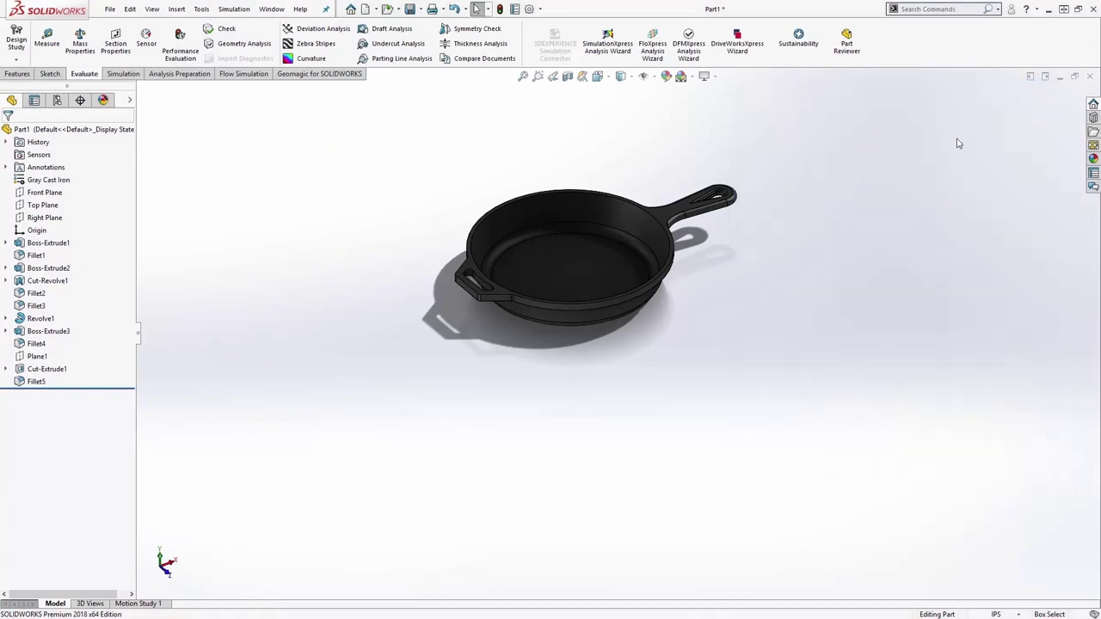
pyautogui.click(271, 8)
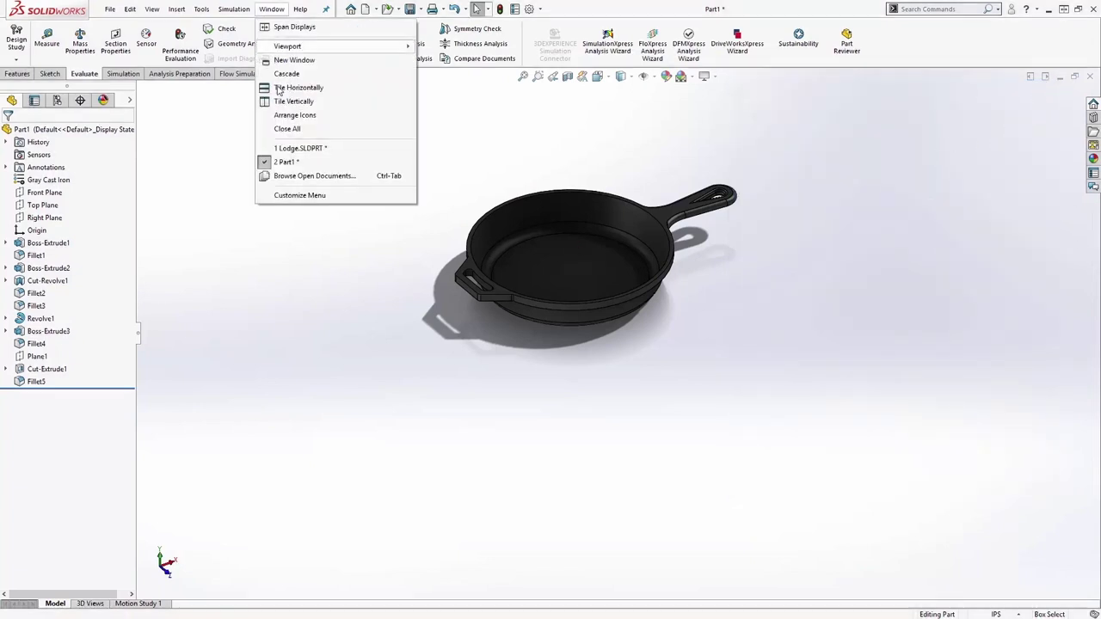
pyautogui.click(293, 151)
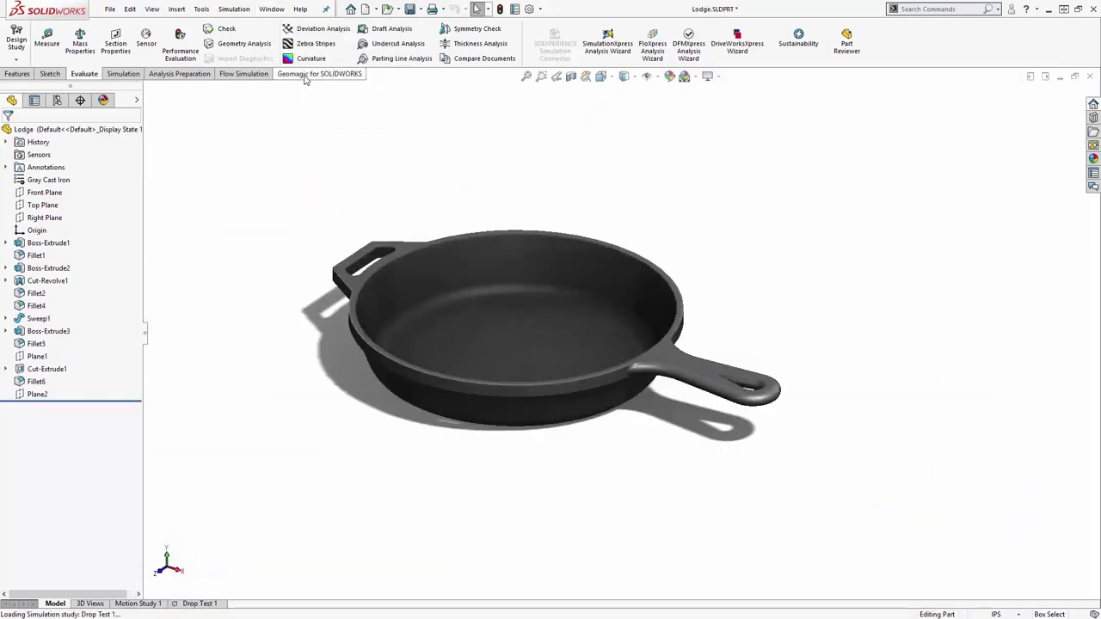
# Create a new static simulation study, Static 1, on the skillet
pyautogui.click(110, 75)
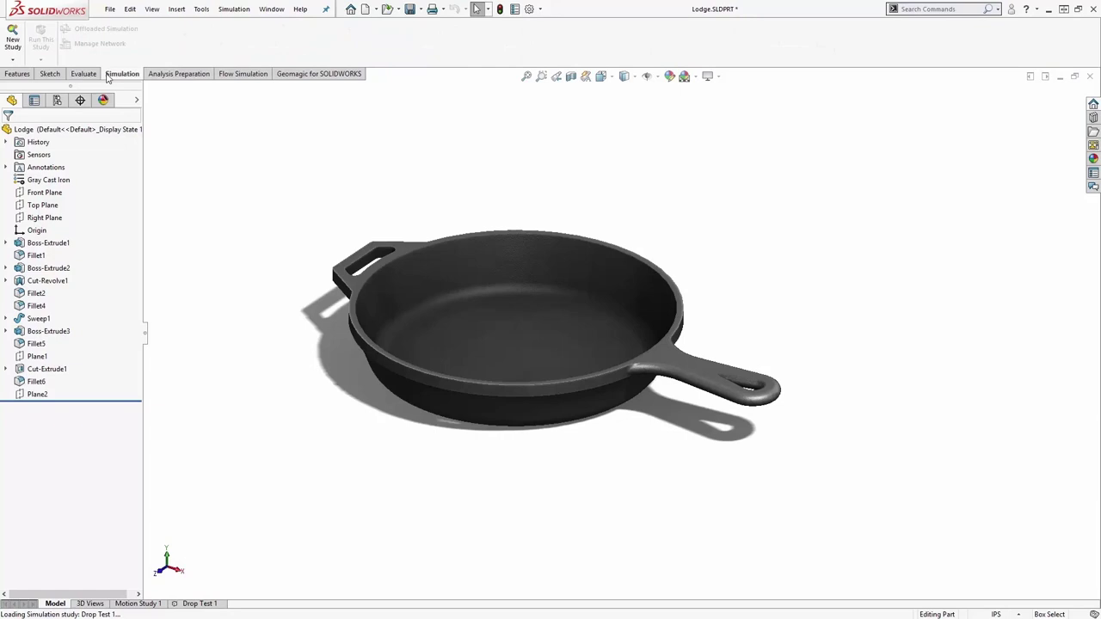
pyautogui.click(12, 46)
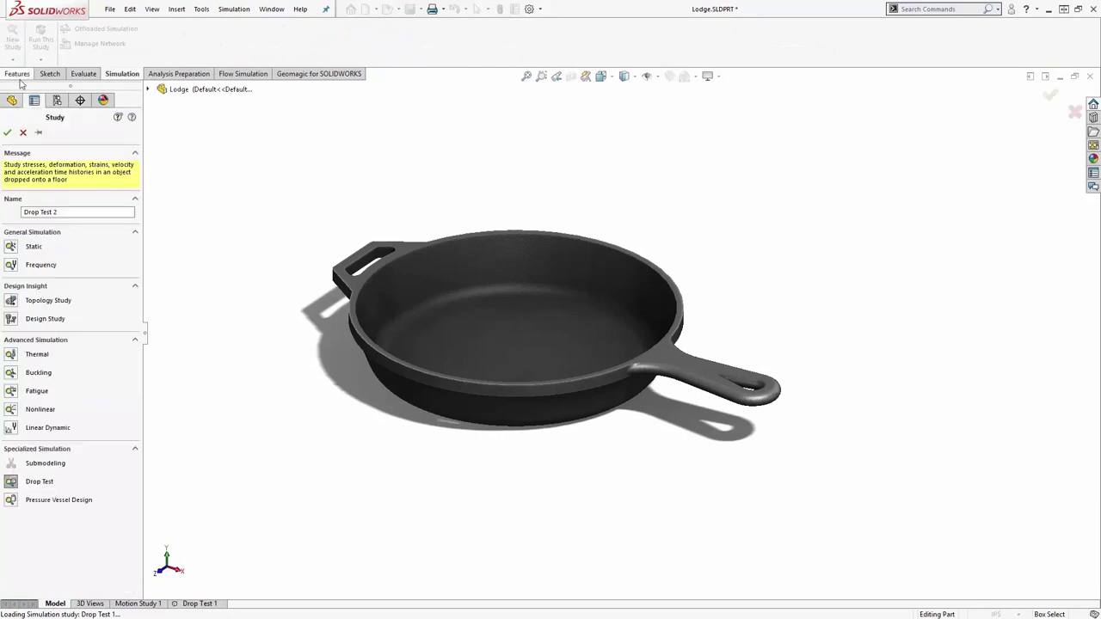
pyautogui.click(11, 246)
pyautogui.click(8, 133)
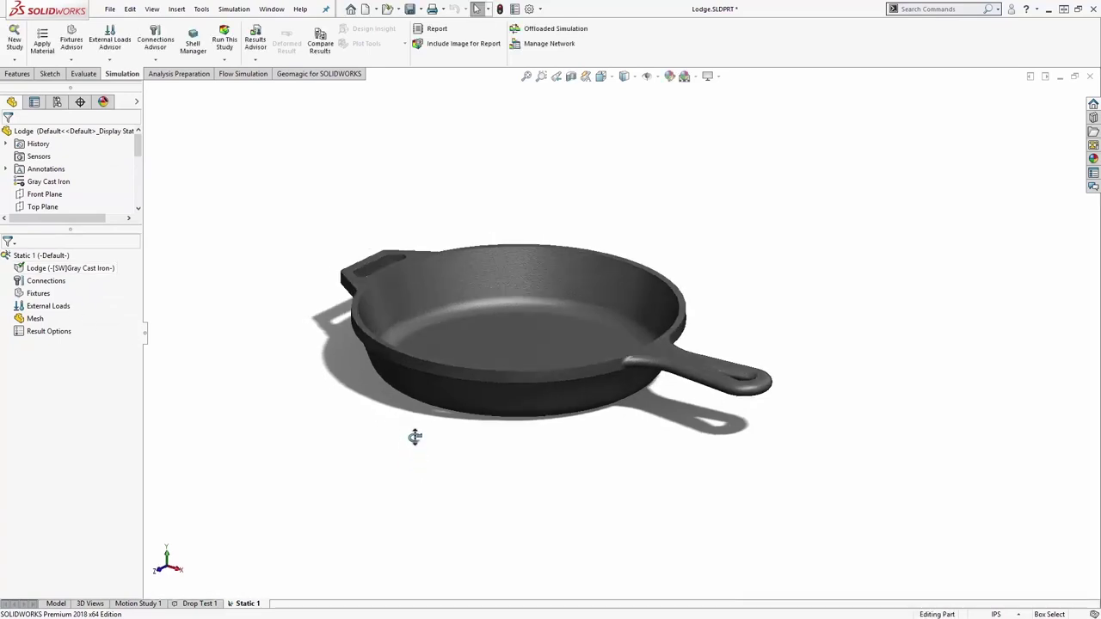
# Fix the skillet's flat bottom face as Fixed Geometry and begin a new force load
pyautogui.moveTo(415, 437); pyautogui.dragTo(478, 365, button='middle')
pyautogui.click(484, 391)
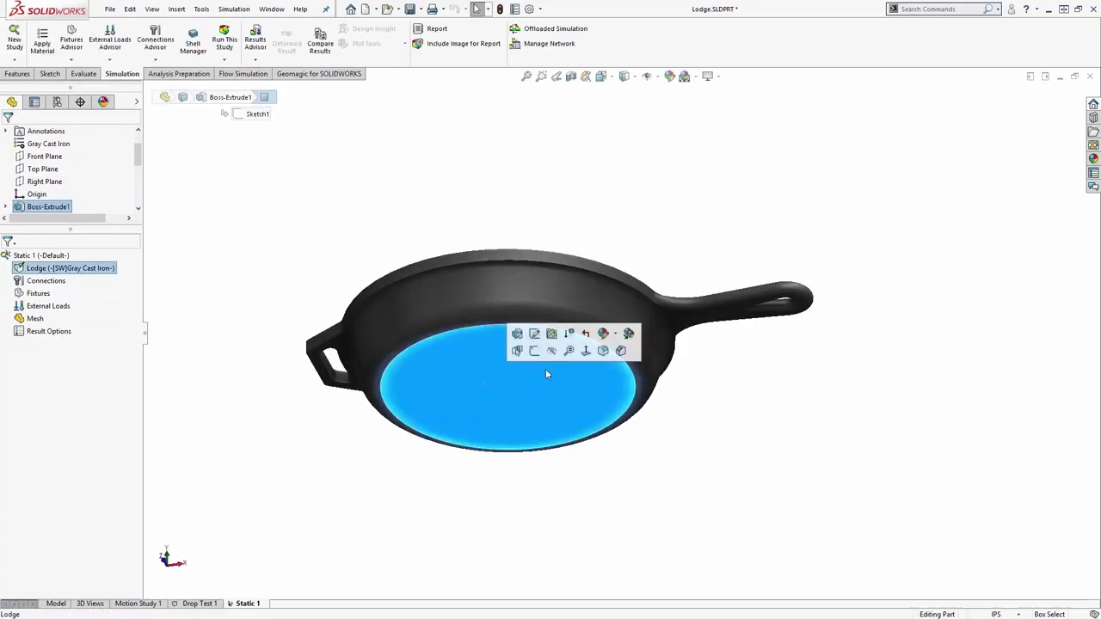
pyautogui.rightClick(38, 294)
pyautogui.click(63, 325)
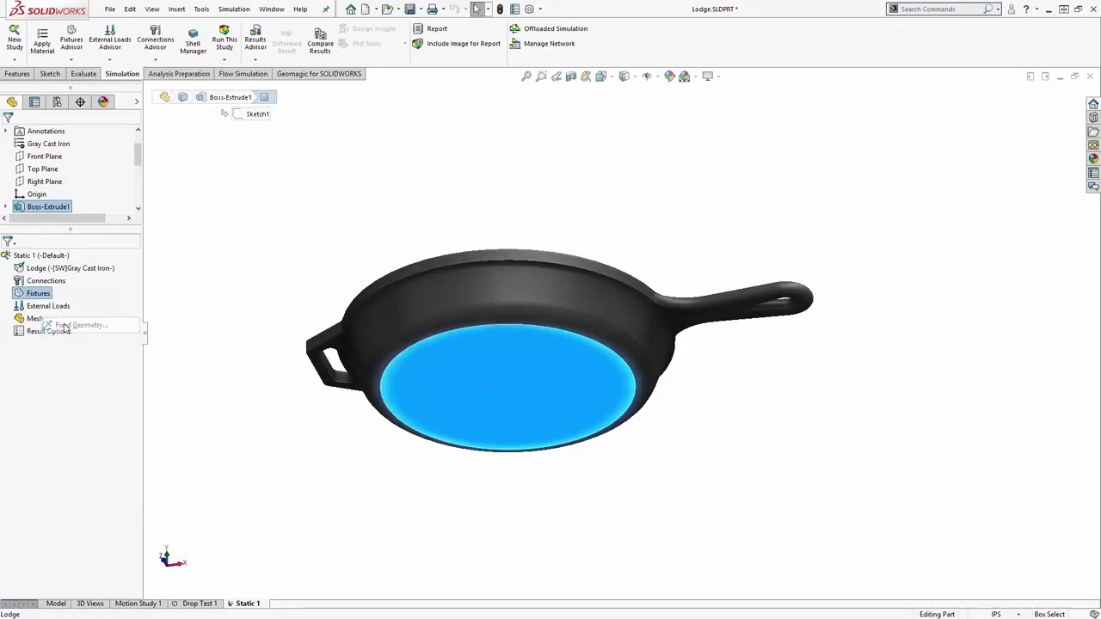
pyautogui.click(7, 134)
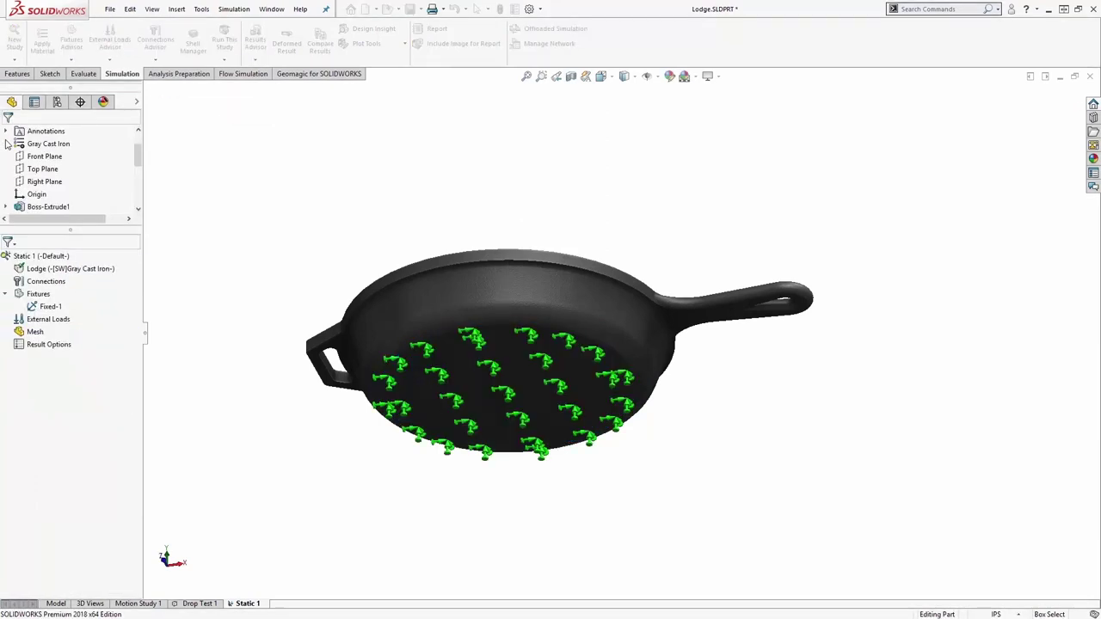
pyautogui.rightClick(43, 319)
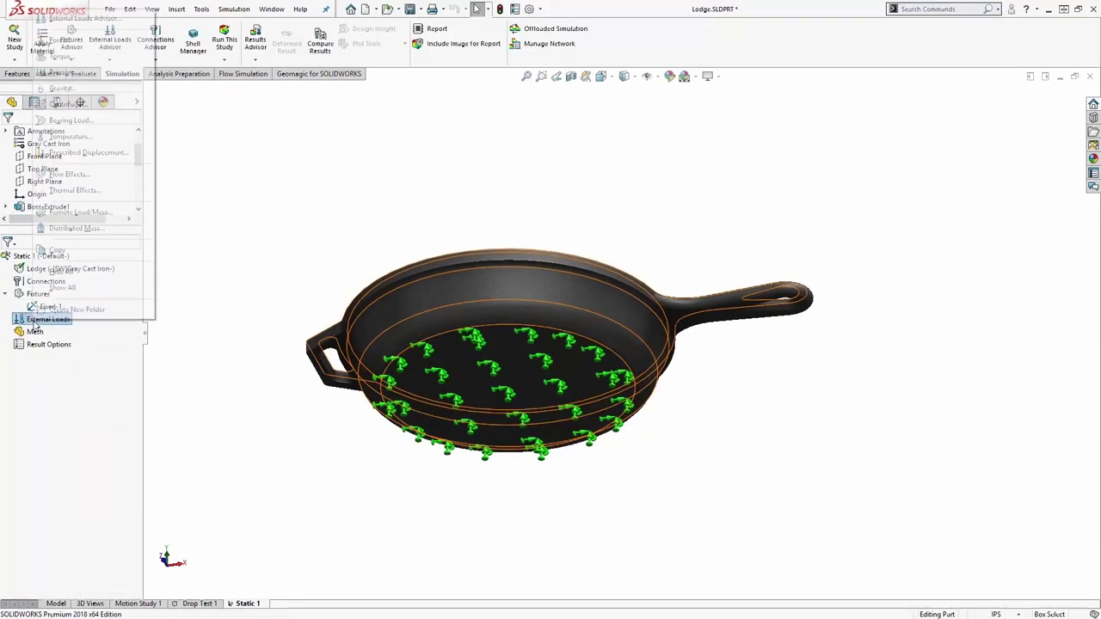
pyautogui.click(59, 39)
# Load the handle hole face with 200 lbf normal to the rim face, reversed downward, in English (IPS) units
pyautogui.scroll(-6, 784, 419)
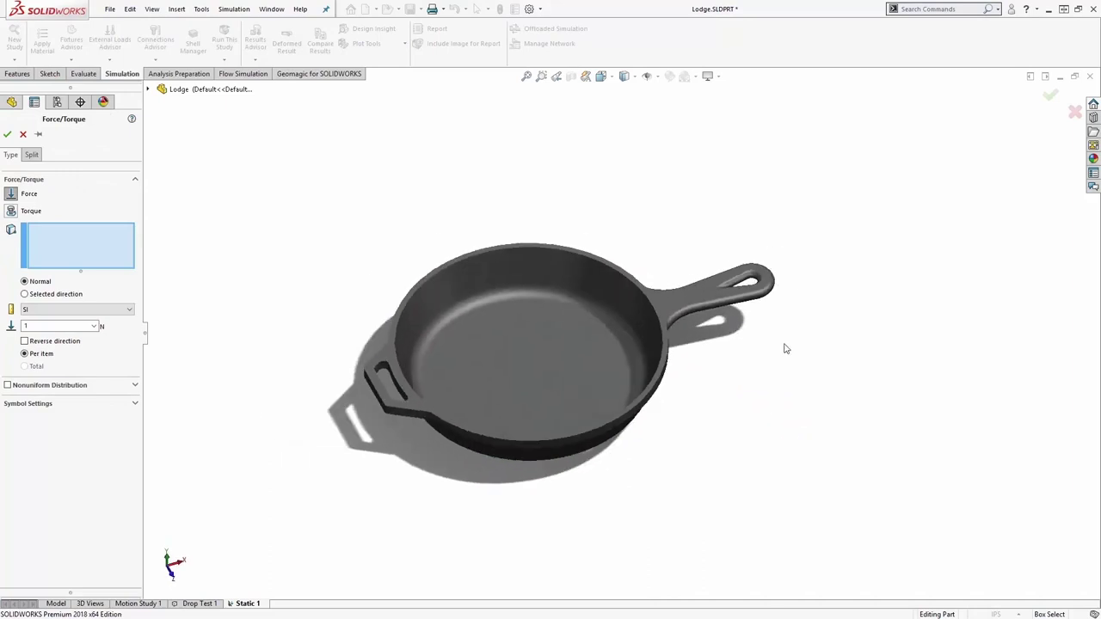
pyautogui.click(635, 196)
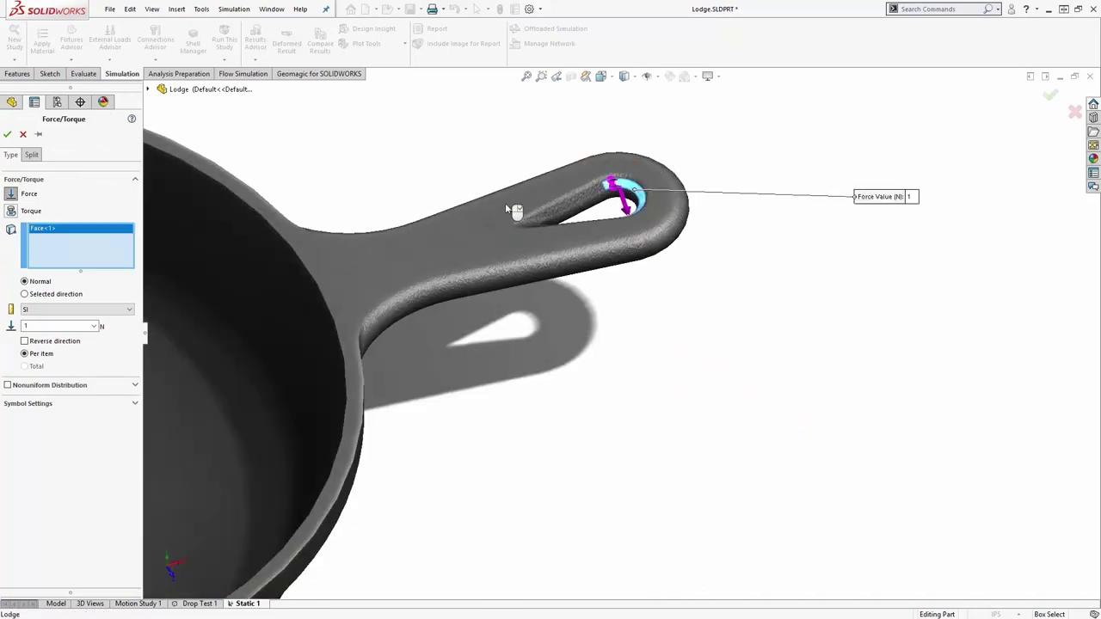
pyautogui.click(26, 295)
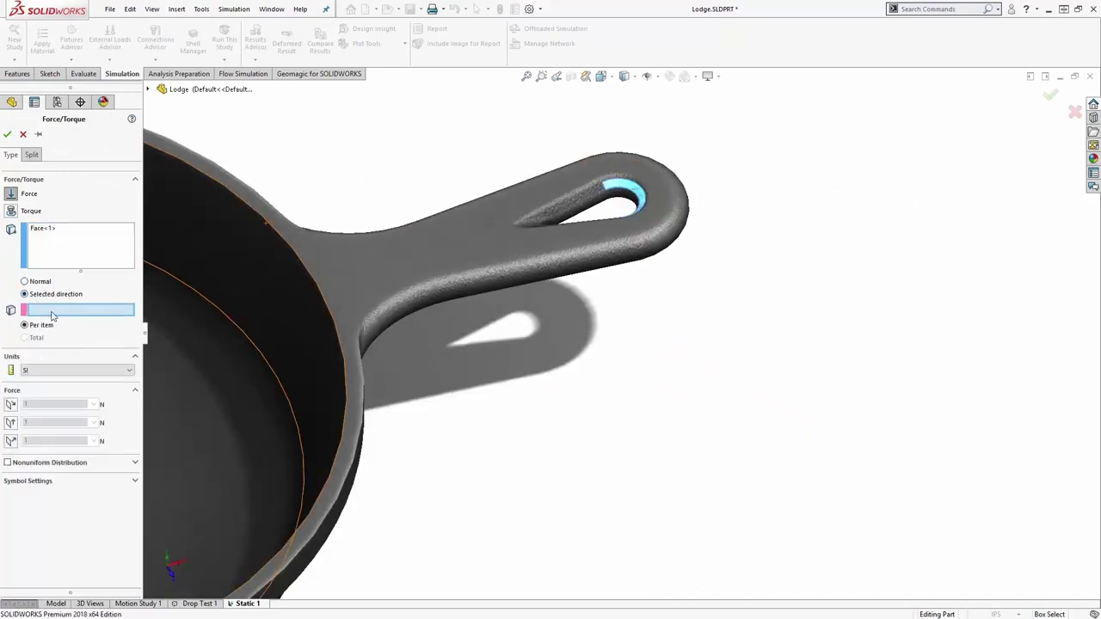
pyautogui.click(447, 242)
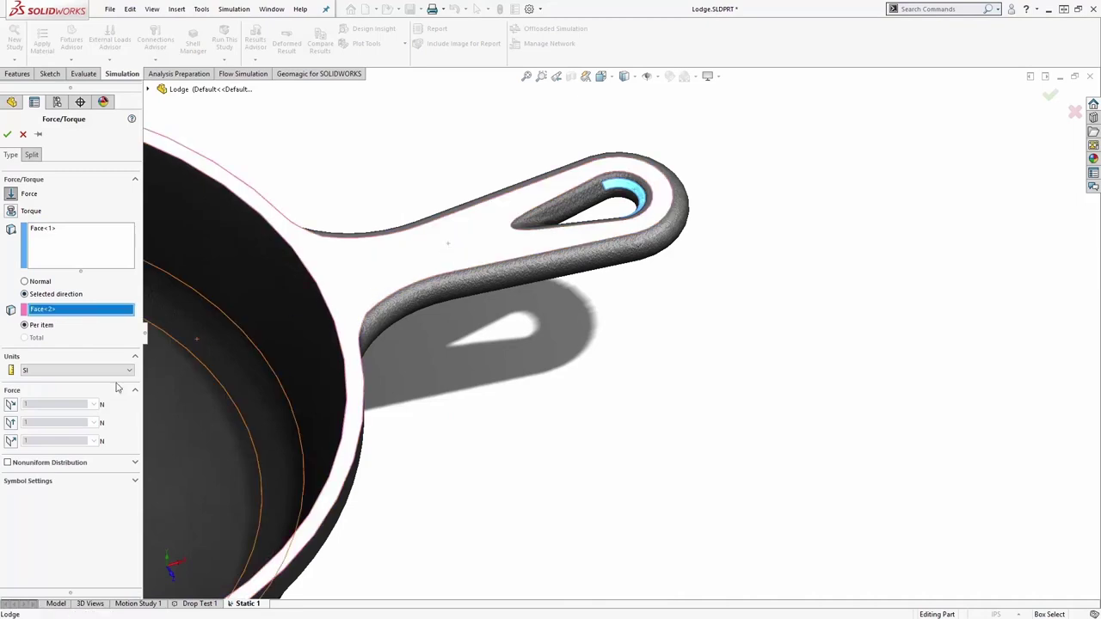
pyautogui.click(10, 442)
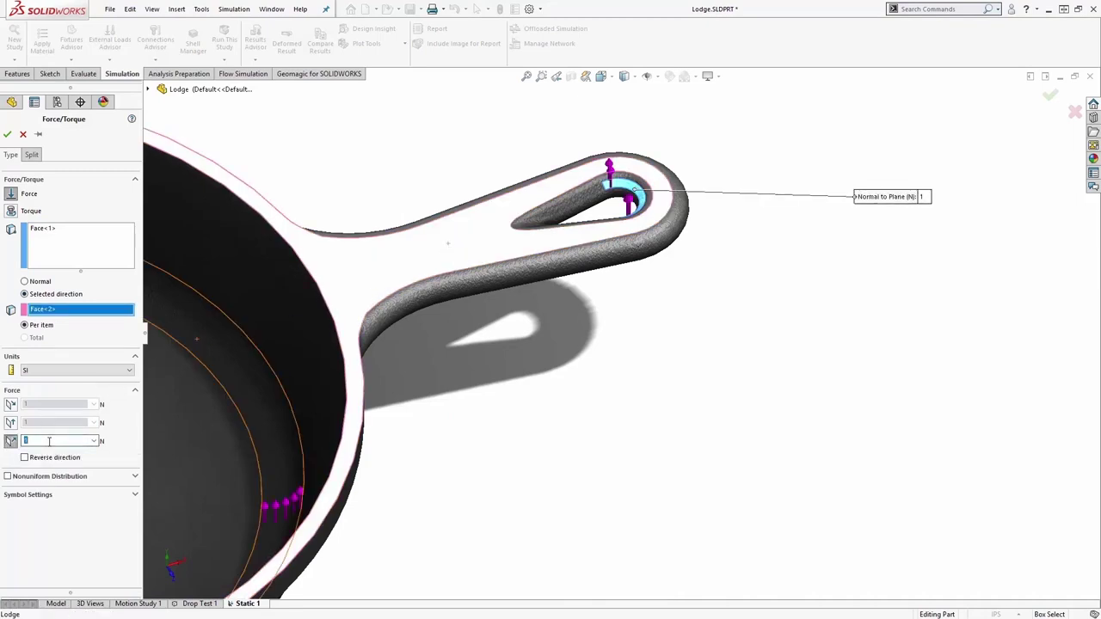
pyautogui.click(33, 370)
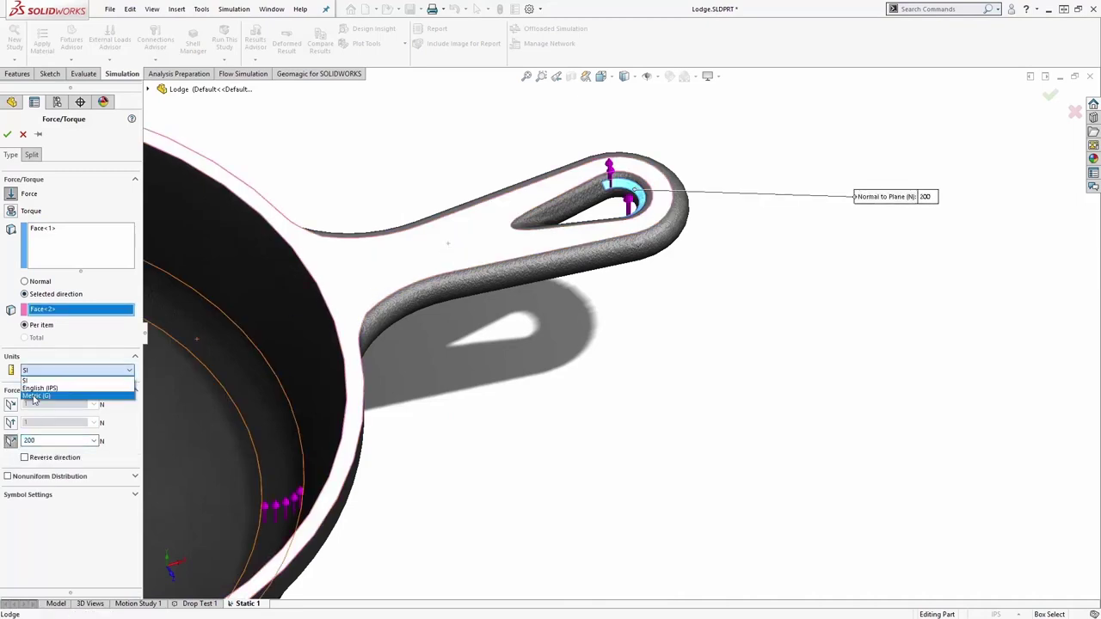
pyautogui.click(36, 397)
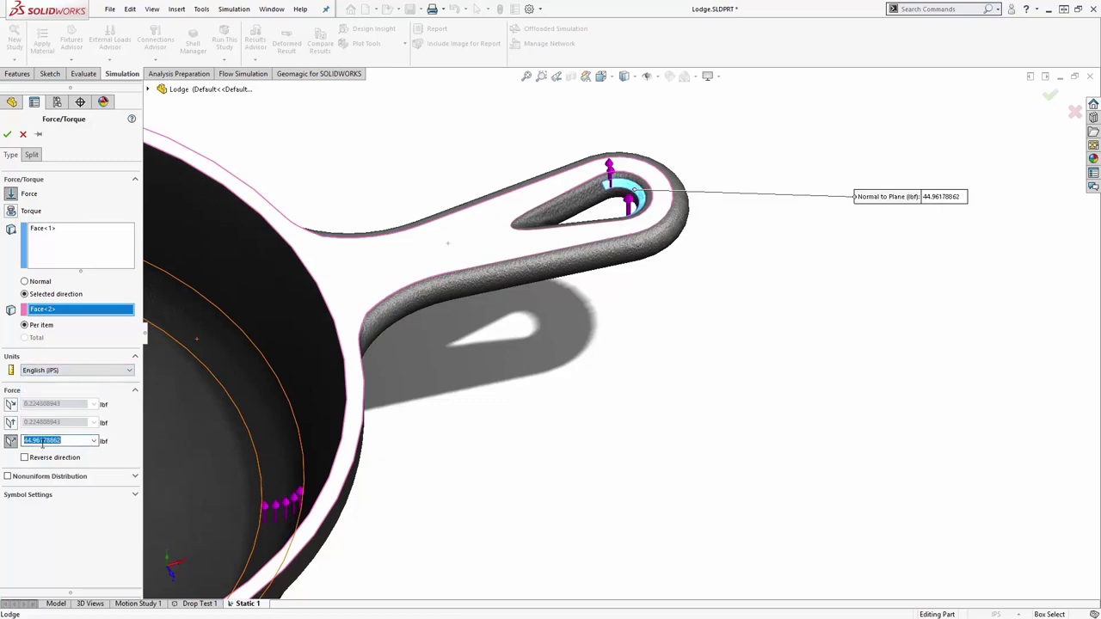
pyautogui.click(25, 458)
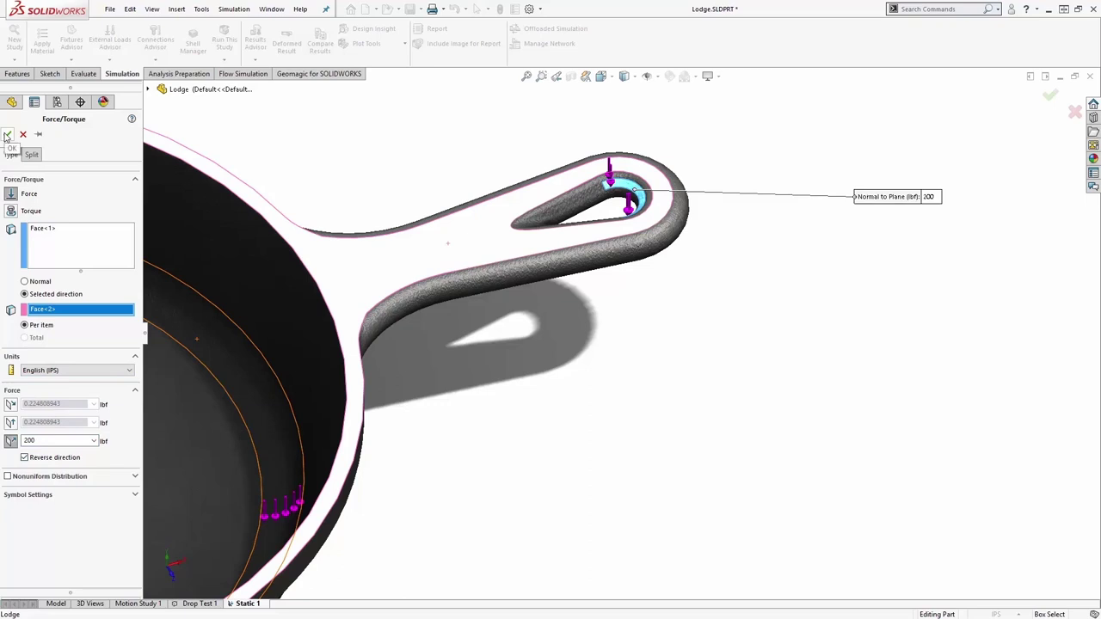
pyautogui.click(7, 135)
pyautogui.scroll(6, 671, 442)
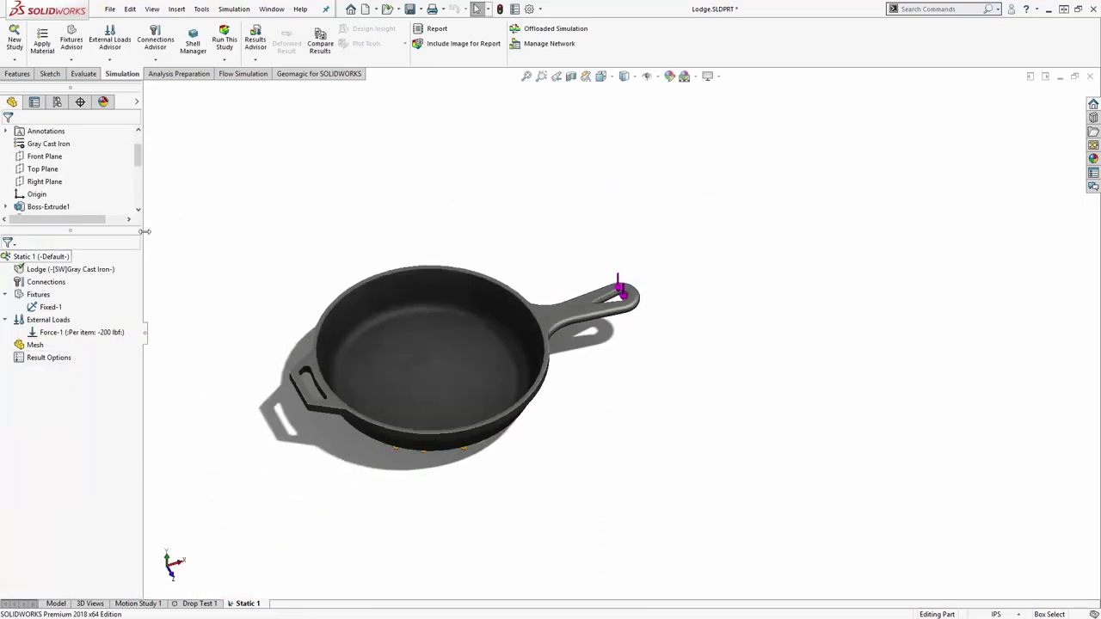
# Run the Static 1 study and review its displacement result plot
pyautogui.click(224, 54)
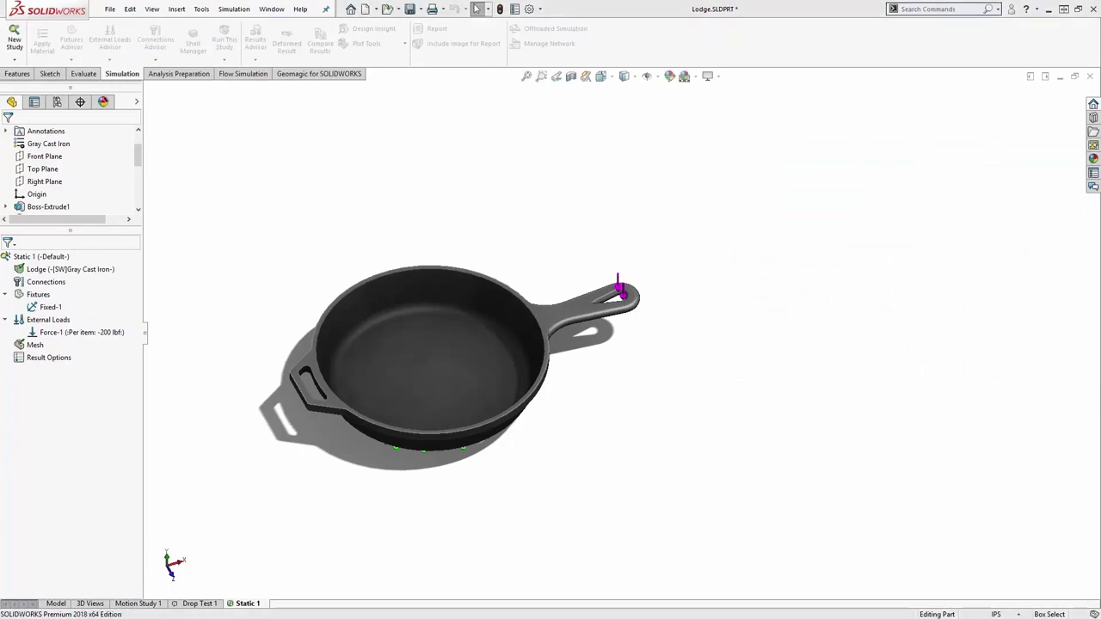
pyautogui.click(942, 370)
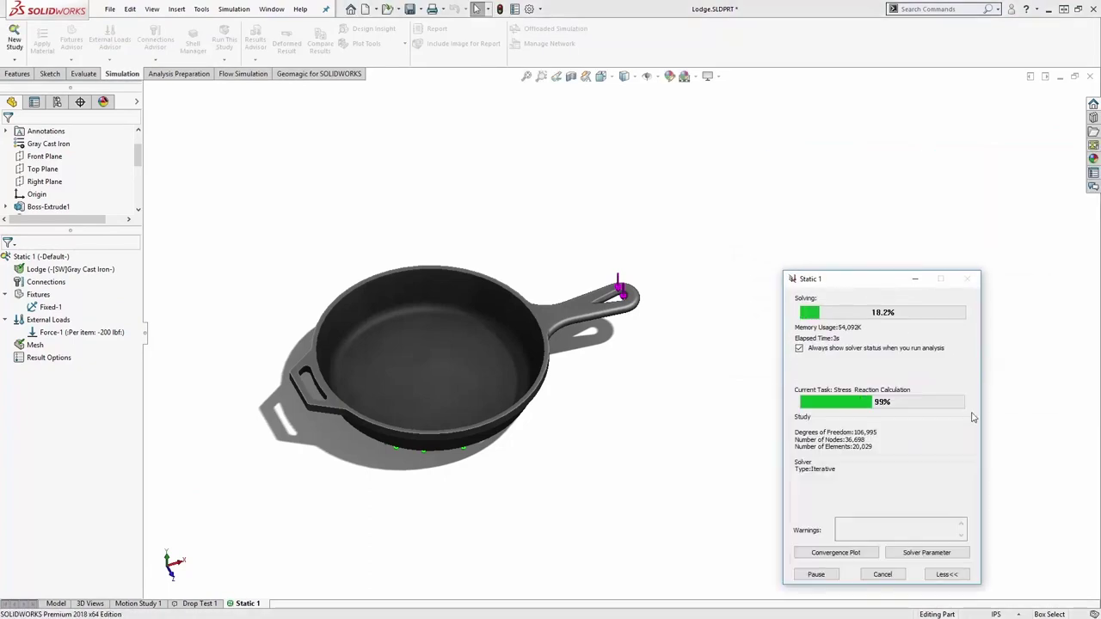
pyautogui.moveTo(624, 548); pyautogui.dragTo(647, 434, button='middle')
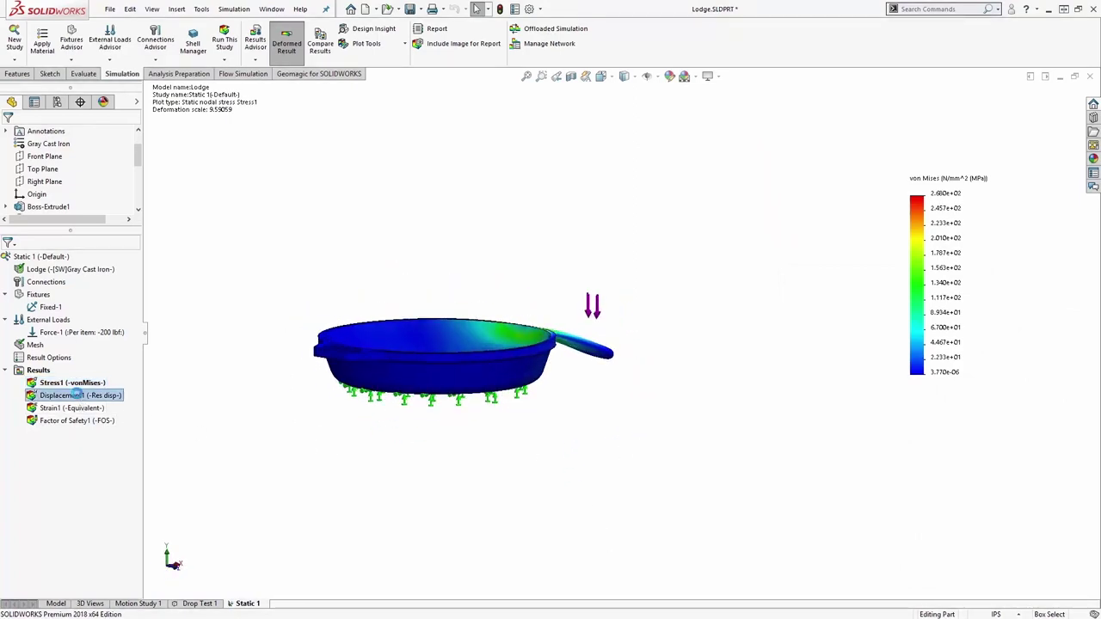
pyautogui.doubleClick(99, 396)
pyautogui.moveTo(412, 424); pyautogui.dragTo(390, 478, button='middle')
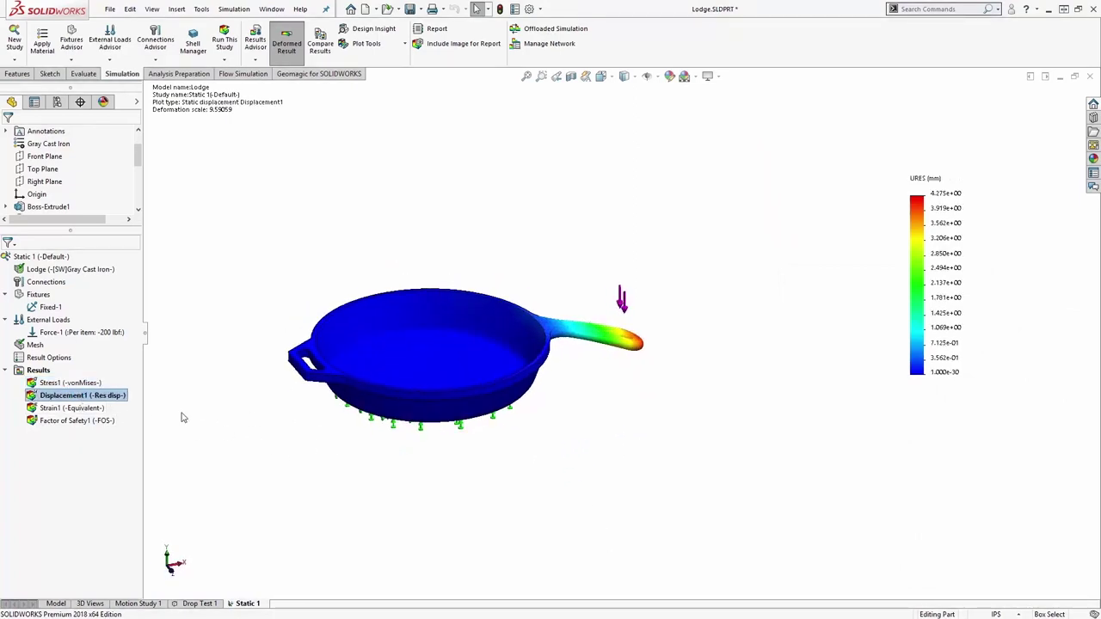
# Show the von Mises stress plot, peaking at 268 MPa, and preview its animation
pyautogui.doubleClick(80, 383)
pyautogui.rightClick(80, 383)
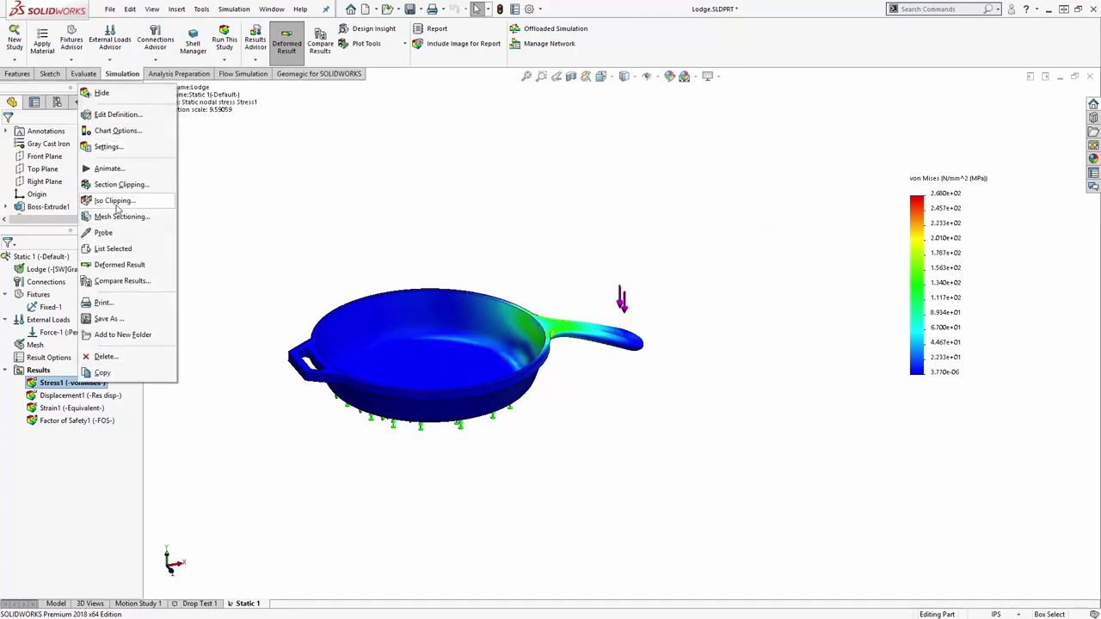
pyautogui.click(110, 169)
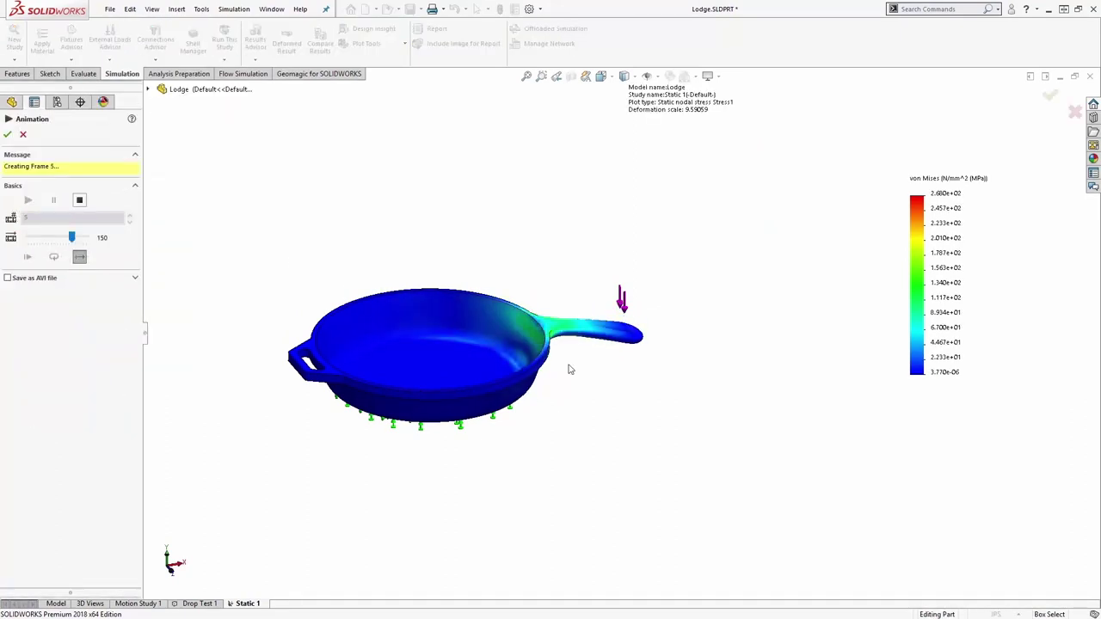
pyautogui.scroll(-5, 570, 369)
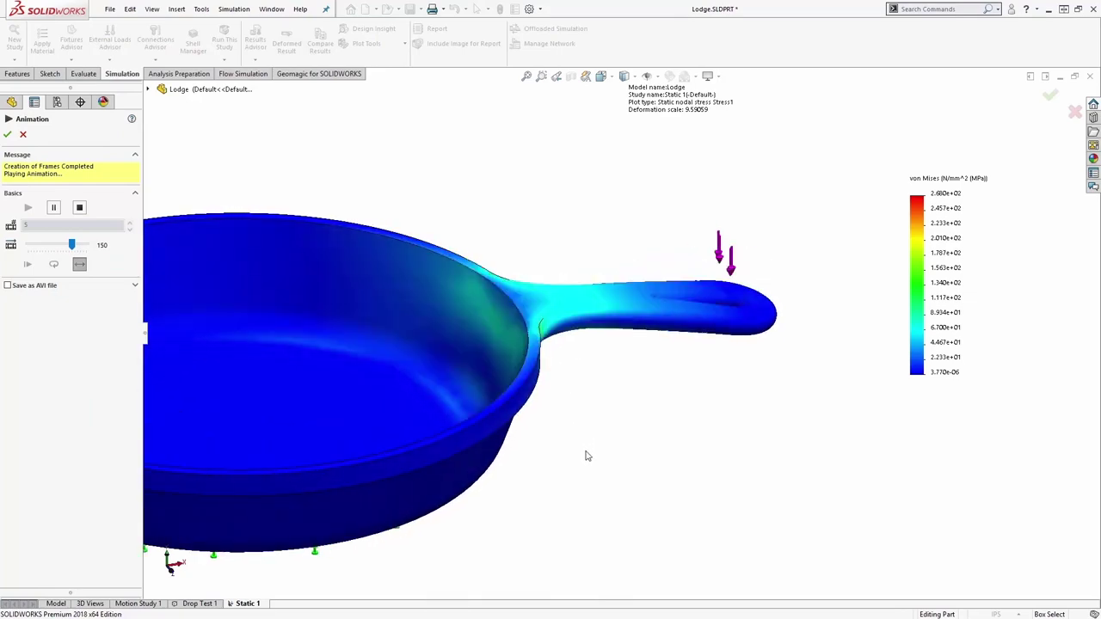
pyautogui.moveTo(585, 454); pyautogui.dragTo(563, 401, button='middle')
pyautogui.press('Escape')
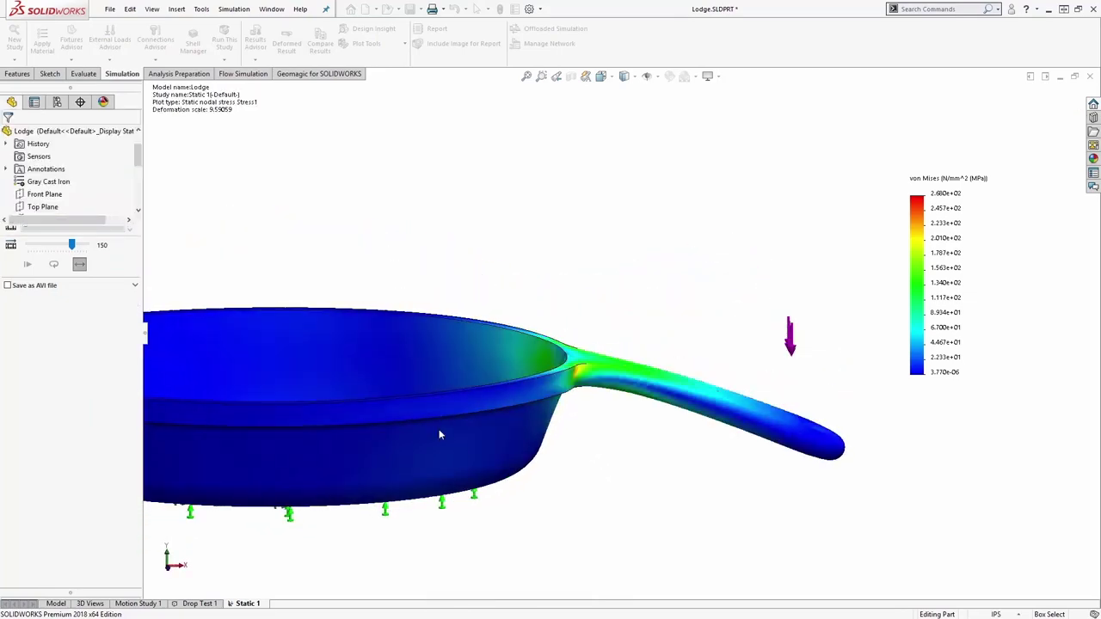
pyautogui.moveTo(533, 502); pyautogui.dragTo(554, 549, button='middle')
pyautogui.scroll(3, 526, 551)
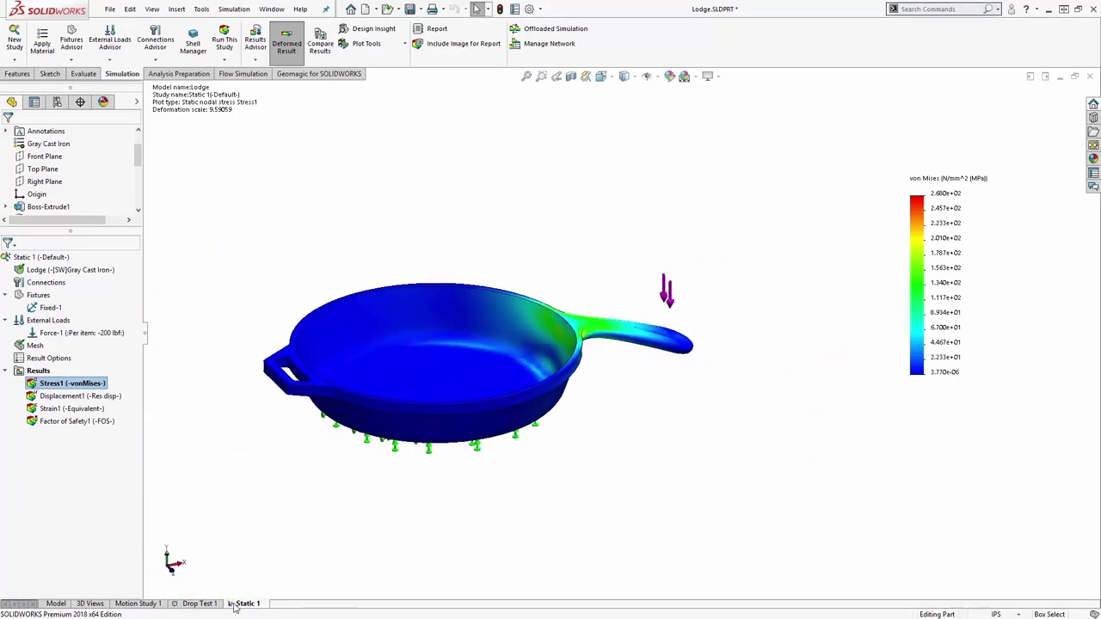
# Display Drop Test 1's Stress1 von Mises plot (720.8 MPa peak) and open its animation
pyautogui.rightClick(398, 521)
pyautogui.press('Escape')
pyautogui.moveTo(384, 467); pyautogui.dragTo(508, 482, button='middle')
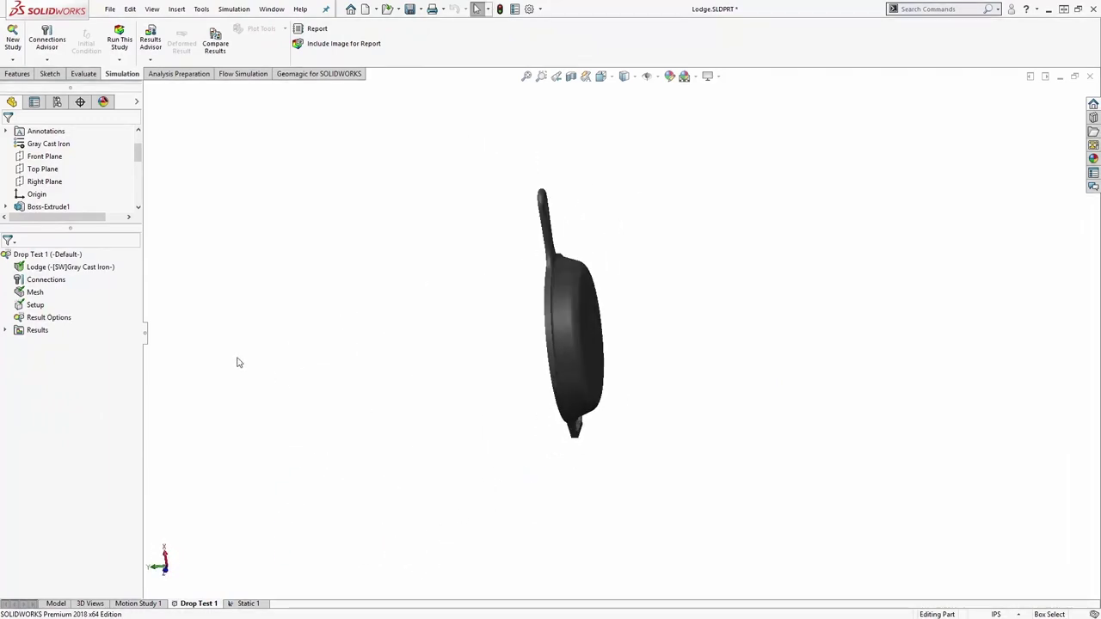
pyautogui.click(6, 331)
pyautogui.rightClick(59, 348)
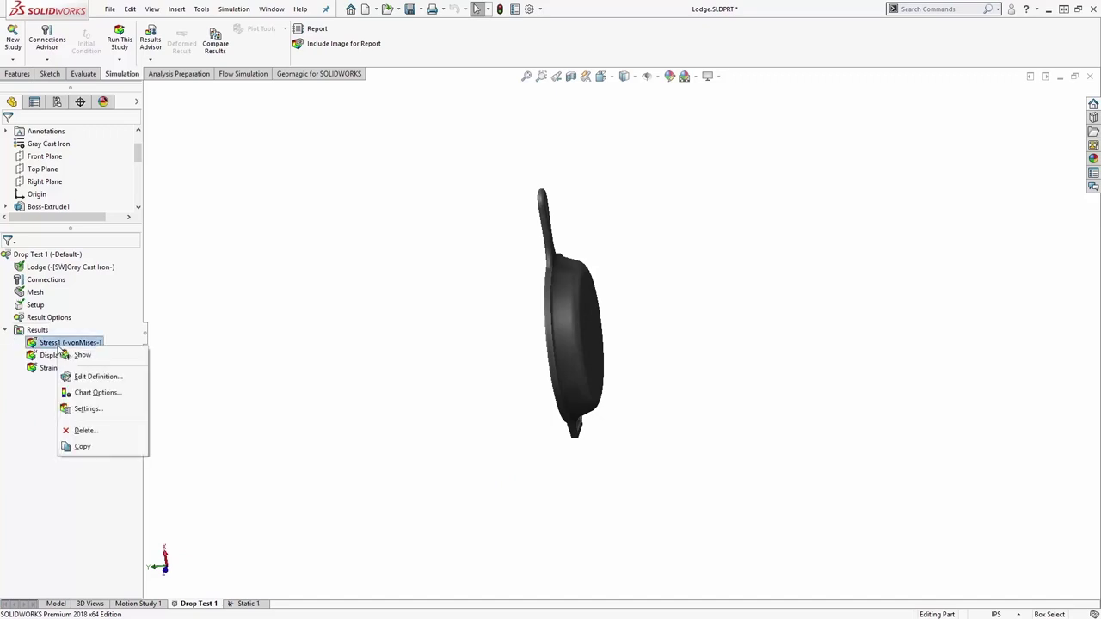
pyautogui.click(79, 354)
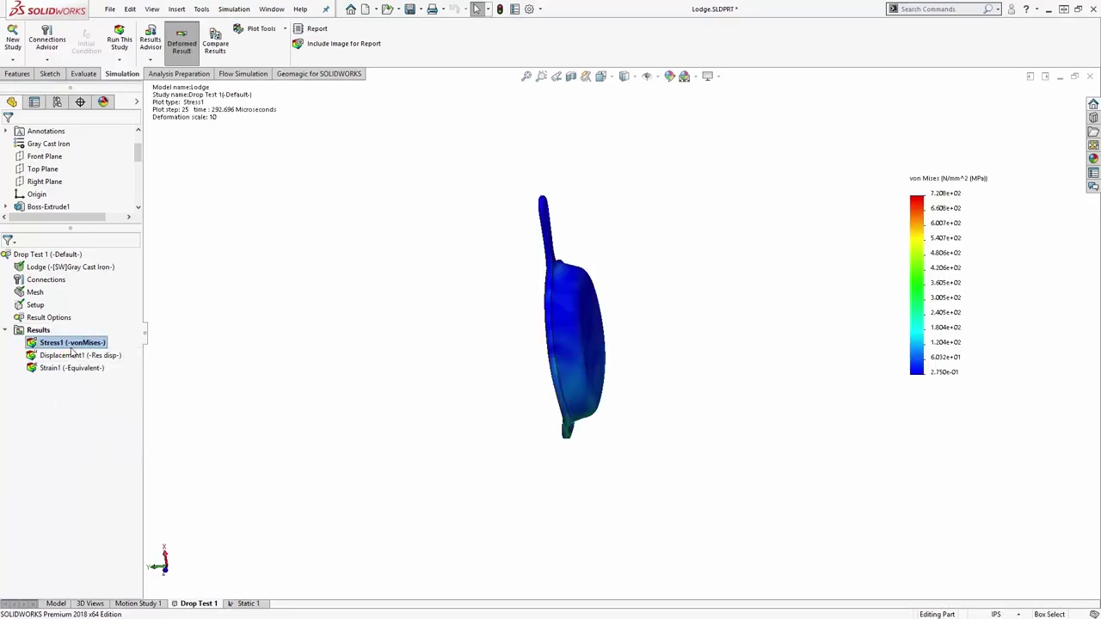
pyautogui.moveTo(461, 425); pyautogui.dragTo(312, 415, button='middle')
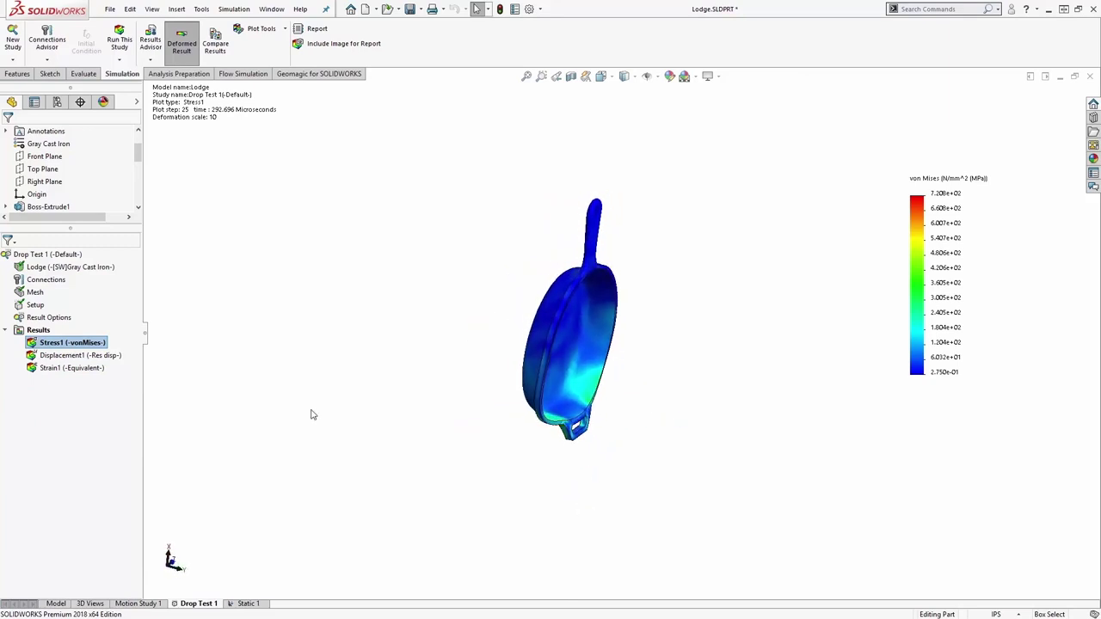
pyautogui.rightClick(94, 342)
pyautogui.click(145, 125)
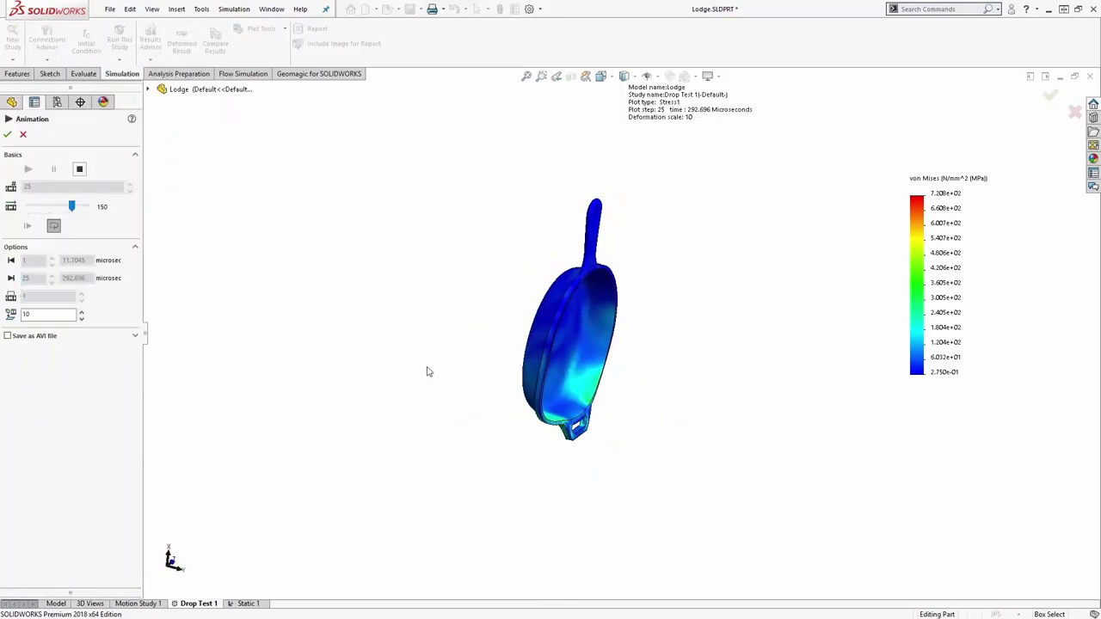